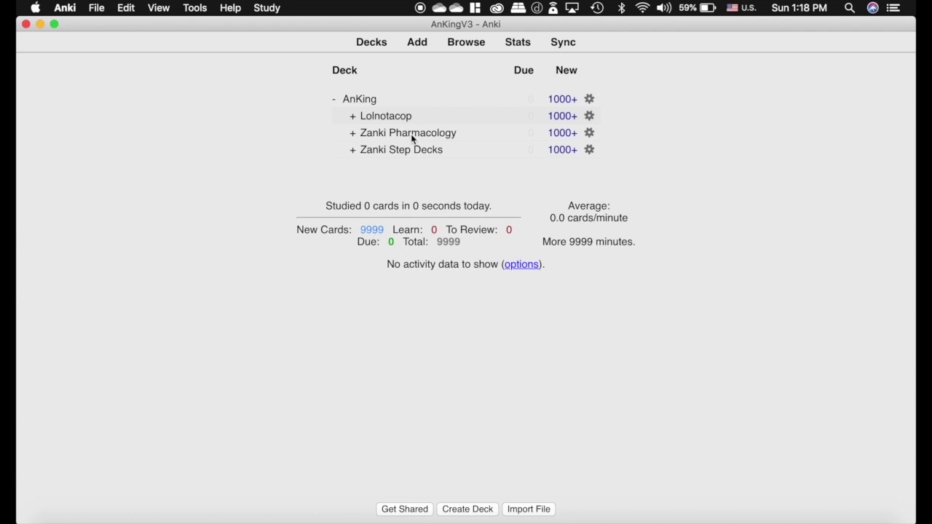
Open the card browser, list the cards of the AnKing deck and view one of its cards.
{"action": "left_click", "coordinate": [292, 137]}
{"action": "left_click", "coordinate": [465, 42]}
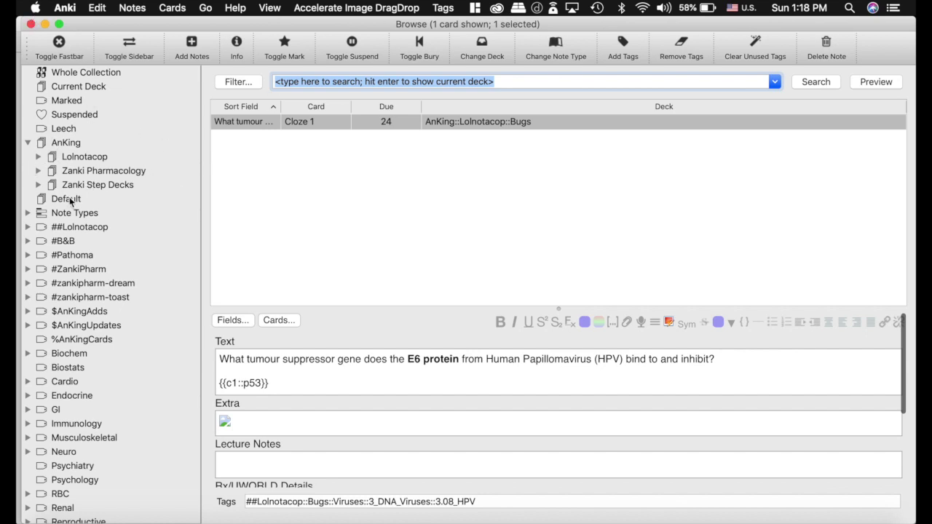
{"action": "left_click", "coordinate": [71, 145]}
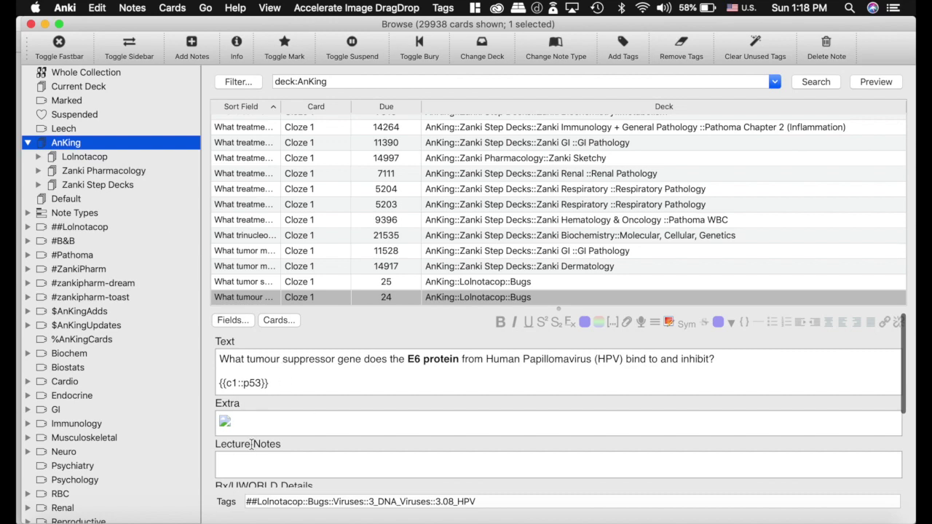
{"action": "scroll", "coordinate": [370, 182], "scroll_direction": "up", "scroll_amount": 10}
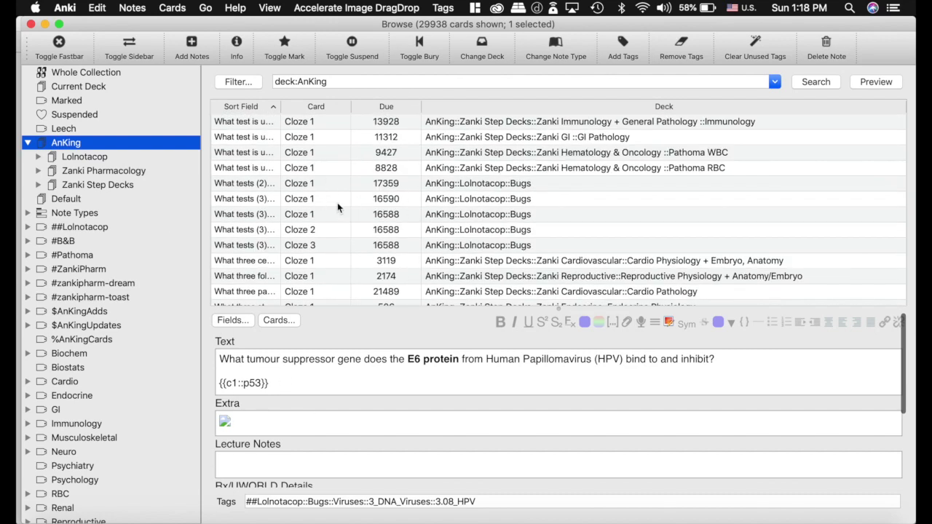
{"action": "left_click", "coordinate": [337, 204]}
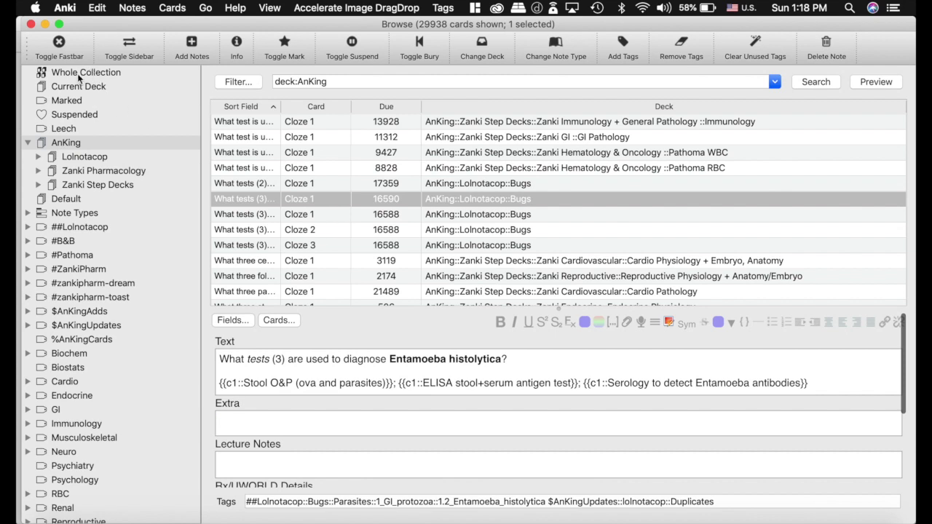
Suspend every card in the AnKing deck.
{"action": "left_click", "coordinate": [73, 146]}
{"action": "left_click", "coordinate": [342, 200]}
{"action": "key", "text": "super+a"}
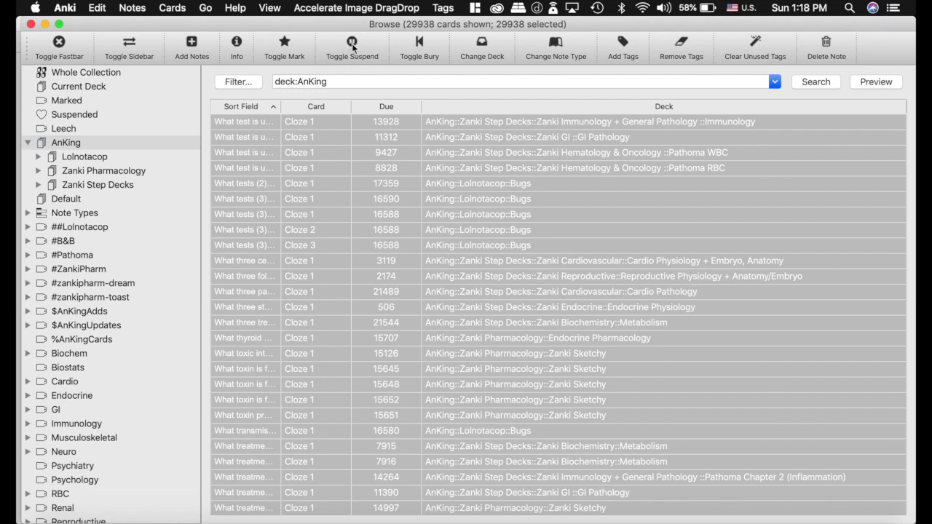
{"action": "left_click", "coordinate": [333, 203]}
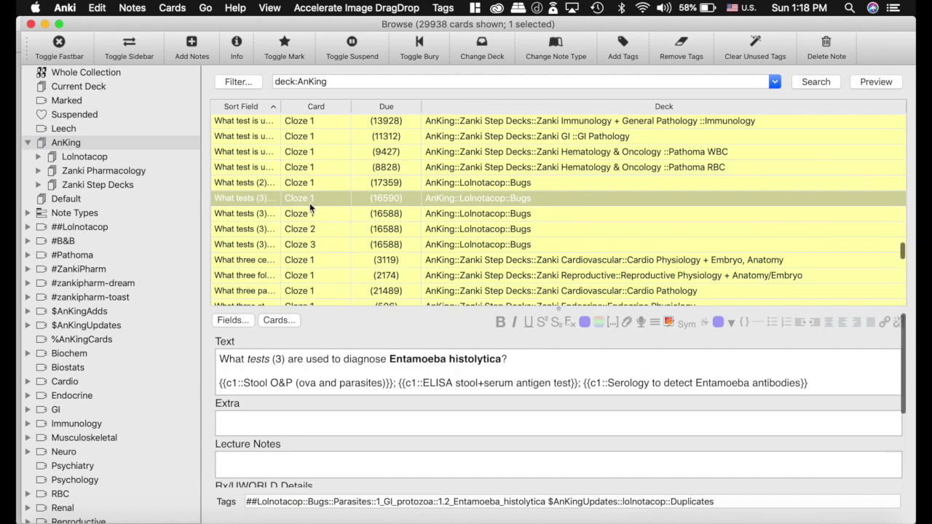
{"action": "scroll", "coordinate": [311, 208], "scroll_direction": "down", "scroll_amount": 3}
{"action": "scroll", "coordinate": [311, 209], "scroll_direction": "up", "scroll_amount": 1}
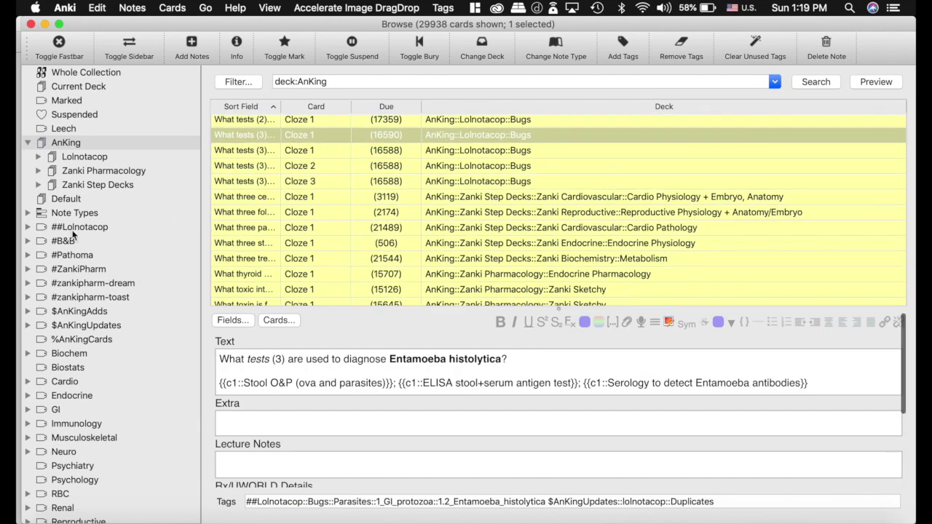
Expand the #Pathoma tag and its 01_GrowthAdaptations chapter, and filter the cards by the 1.1_GrowthAdaptations tag.
{"action": "scroll", "coordinate": [71, 303], "scroll_direction": "down", "scroll_amount": 2}
{"action": "scroll", "coordinate": [71, 311], "scroll_direction": "up", "scroll_amount": 2}
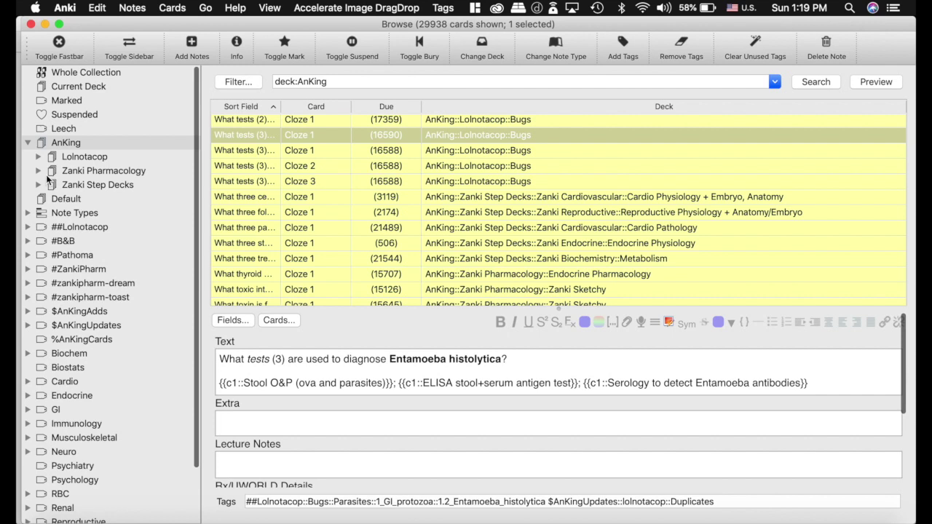
{"action": "left_click", "coordinate": [65, 143]}
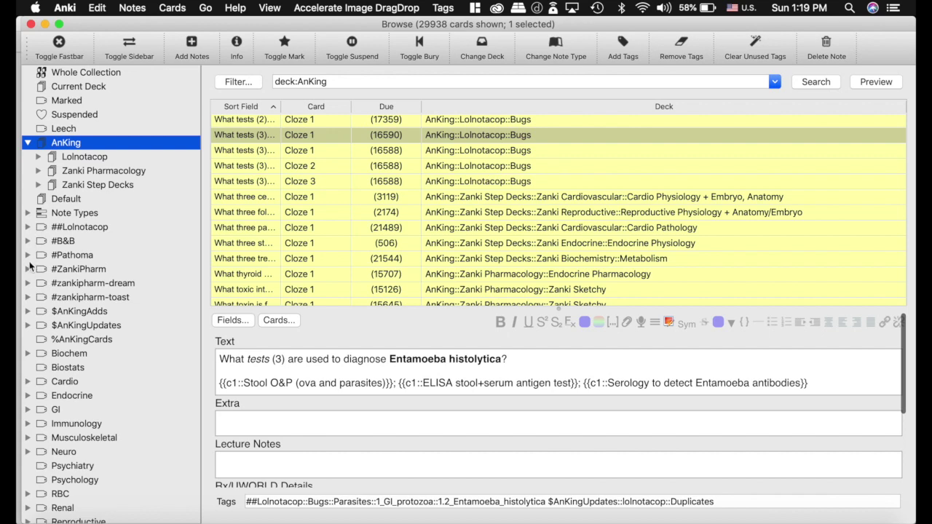
{"action": "left_click", "coordinate": [28, 255]}
{"action": "left_click", "coordinate": [39, 269]}
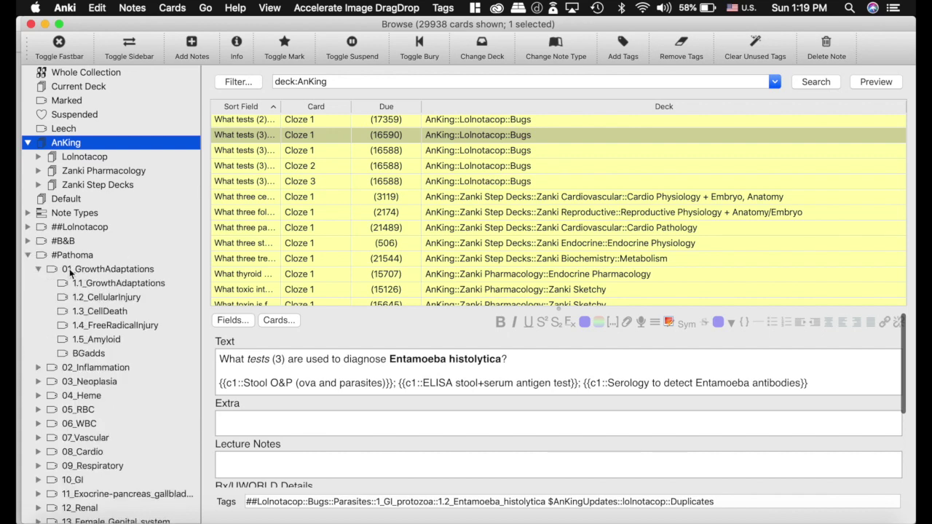
{"action": "left_click", "coordinate": [89, 284]}
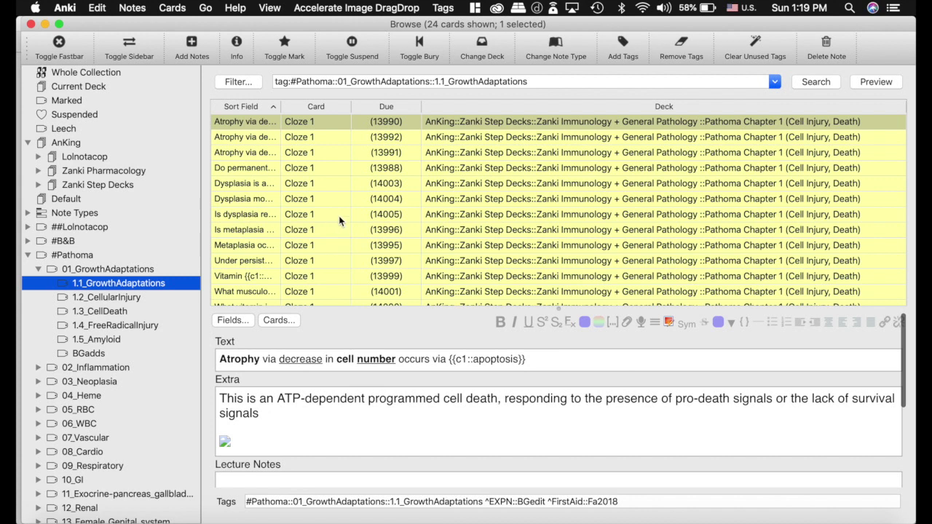
Look through the first few cards of the 1.1_GrowthAdaptations tag in their alphabetical order.
{"action": "left_click", "coordinate": [339, 121]}
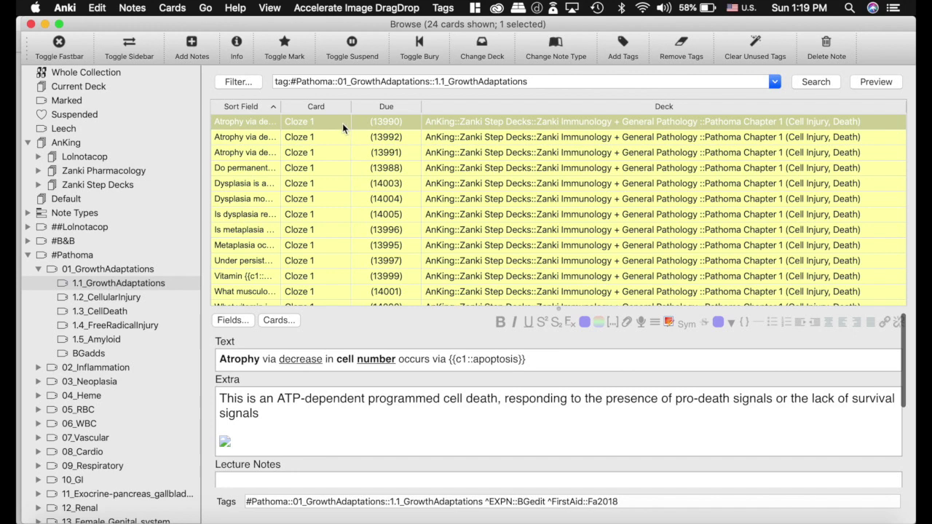
{"action": "key", "text": "Down"}
{"action": "key", "text": "Down"}
{"action": "key", "text": "Down"}
{"action": "key", "text": "Down"}
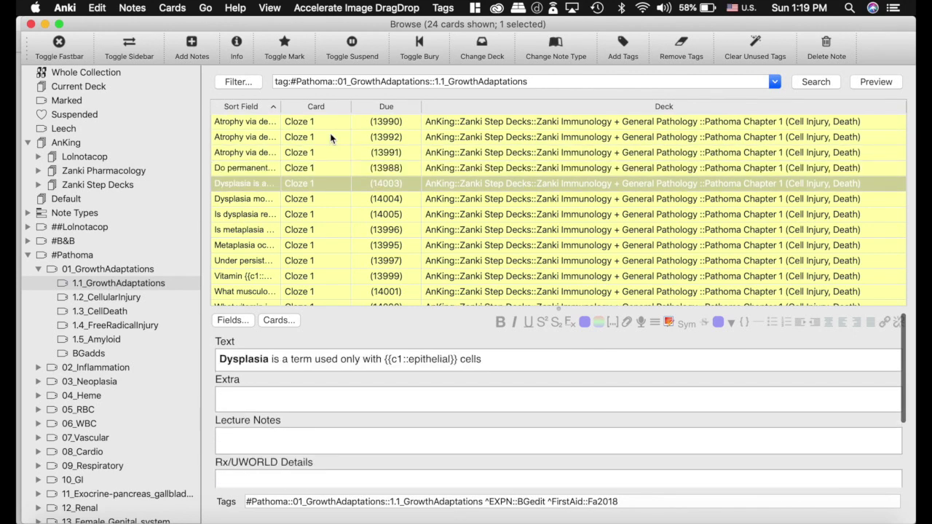
{"action": "key", "text": "Up"}
{"action": "key", "text": "Up"}
{"action": "key", "text": "Up"}
{"action": "key", "text": "Up"}
Add the Created column to the card list, sort the cards by it in ascending order and select the first card.
{"action": "right_click", "coordinate": [456, 107]}
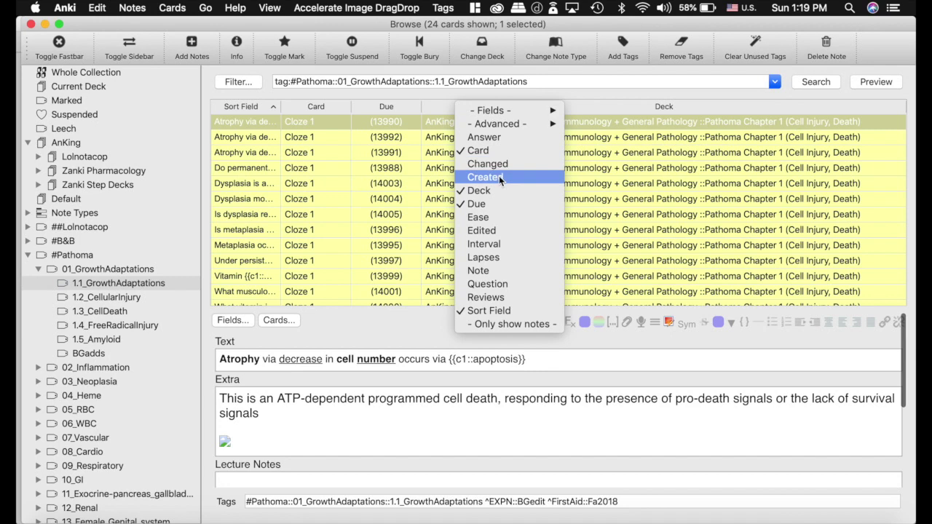
{"action": "left_click", "coordinate": [486, 177]}
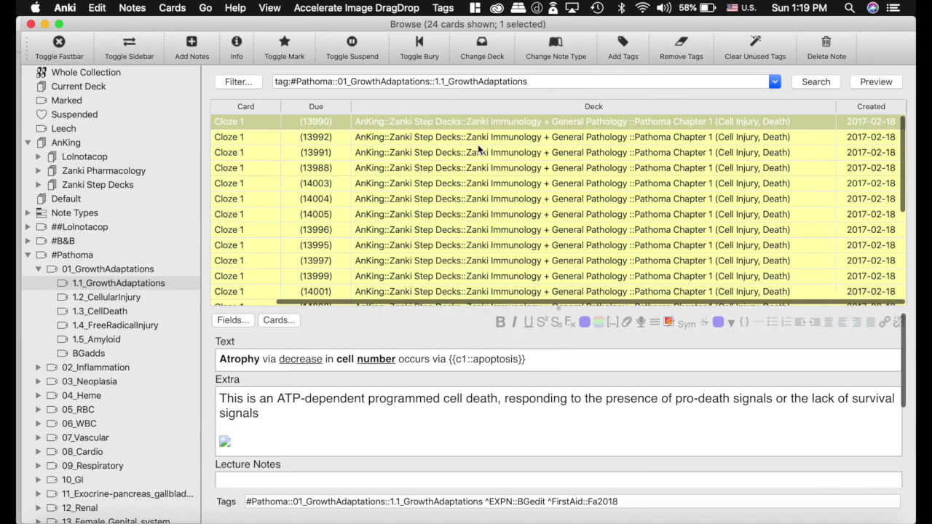
{"action": "left_click", "coordinate": [894, 109]}
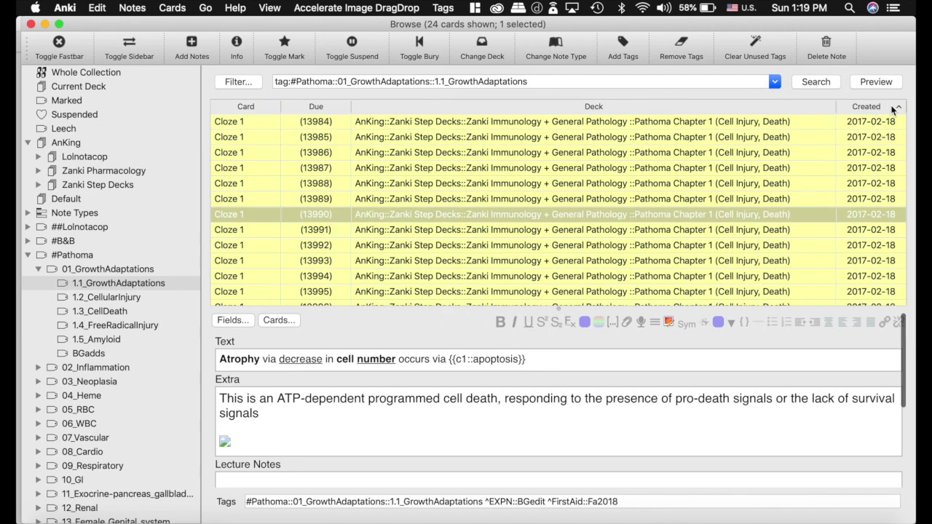
{"action": "scroll", "coordinate": [572, 164], "scroll_direction": "left", "scroll_amount": 3}
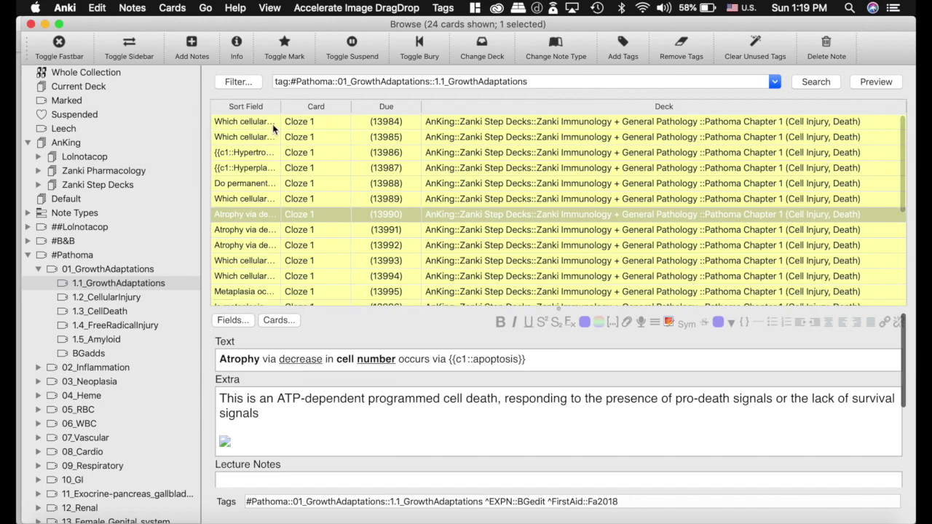
{"action": "key", "text": "Home"}
{"action": "scroll", "coordinate": [434, 155], "scroll_direction": "right", "scroll_amount": 3}
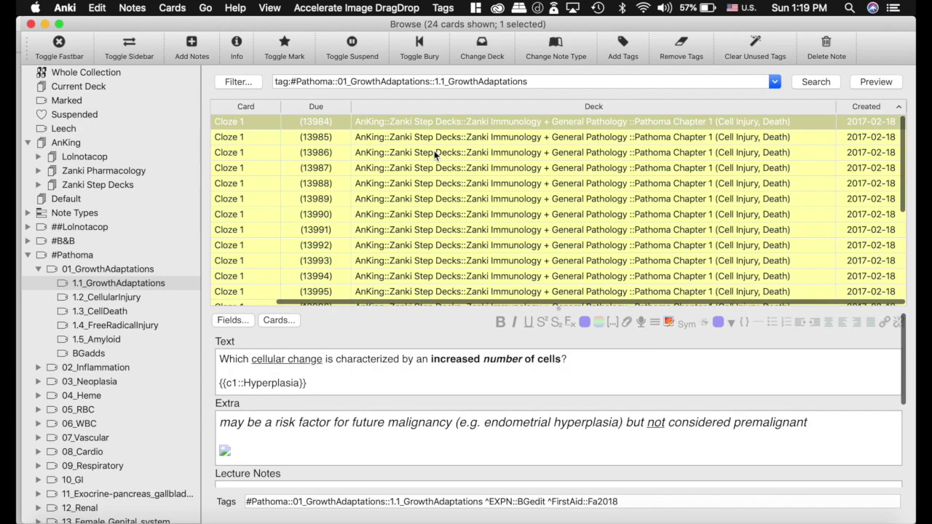
Clear the tag search to list the cards of the whole collection.
{"action": "triple_click", "coordinate": [541, 82]}
{"action": "key", "text": "BackSpace"}
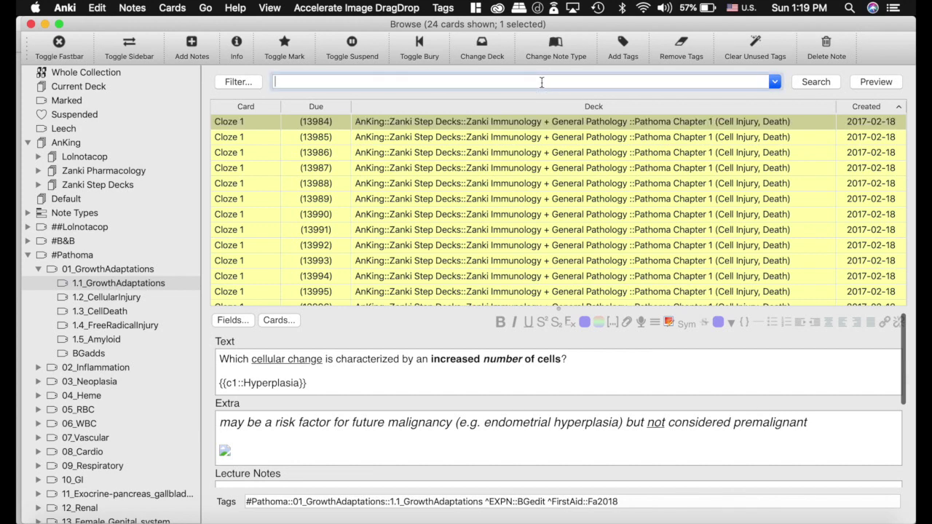
{"action": "key", "text": "Return"}
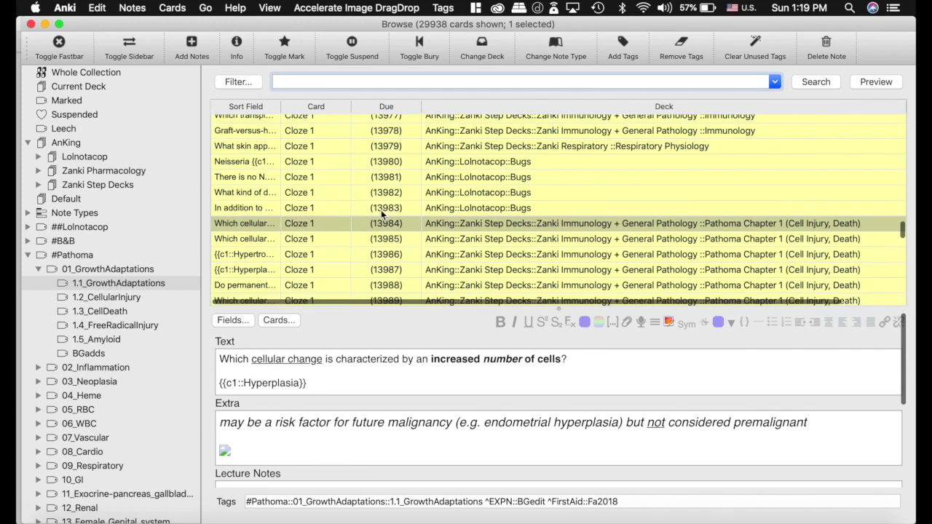
Examine the collection's creation order around the Pathoma Chapter 1 cards, including the neighbouring Immunology and Lolnotacop cards.
{"action": "scroll", "coordinate": [400, 262], "scroll_direction": "up", "scroll_amount": 2}
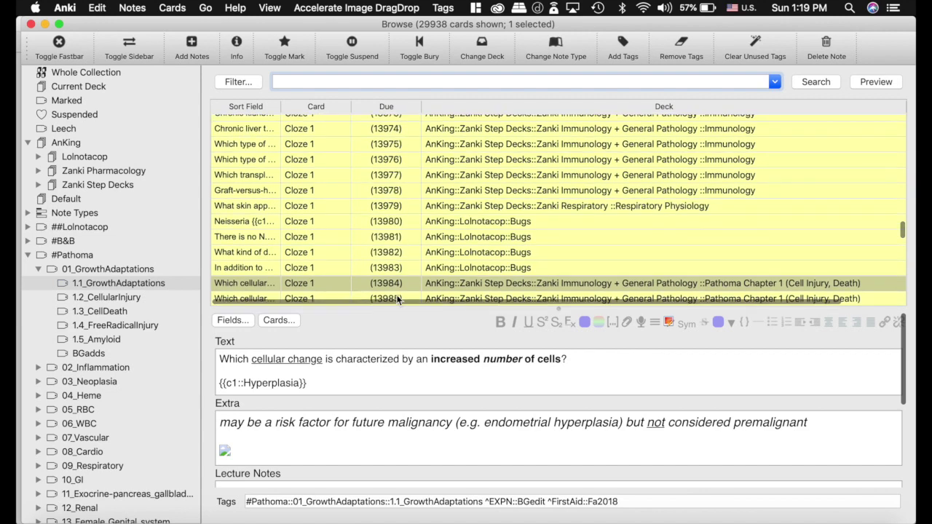
{"action": "scroll", "coordinate": [389, 209], "scroll_direction": "up", "scroll_amount": 3}
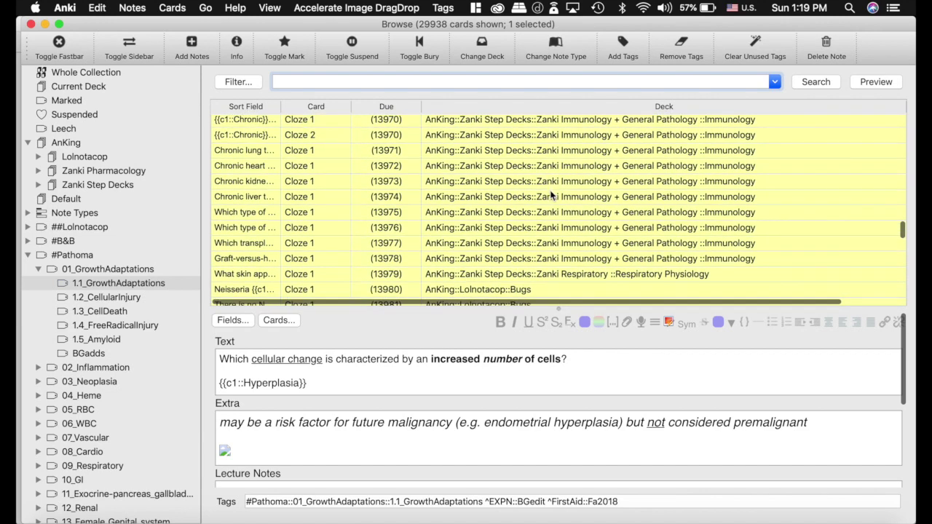
{"action": "scroll", "coordinate": [305, 182], "scroll_direction": "down", "scroll_amount": 2}
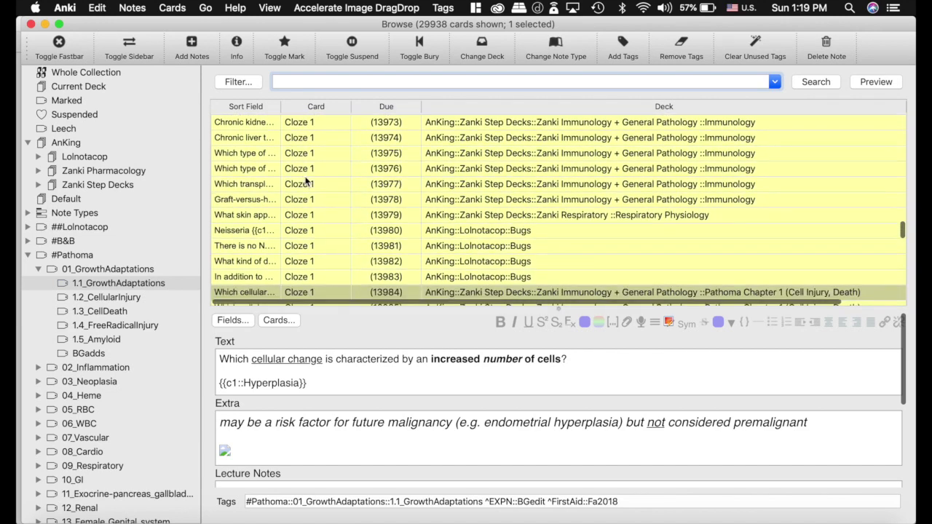
{"action": "scroll", "coordinate": [306, 182], "scroll_direction": "down", "scroll_amount": 3}
{"action": "left_click", "coordinate": [340, 215]}
{"action": "left_click", "coordinate": [329, 249]}
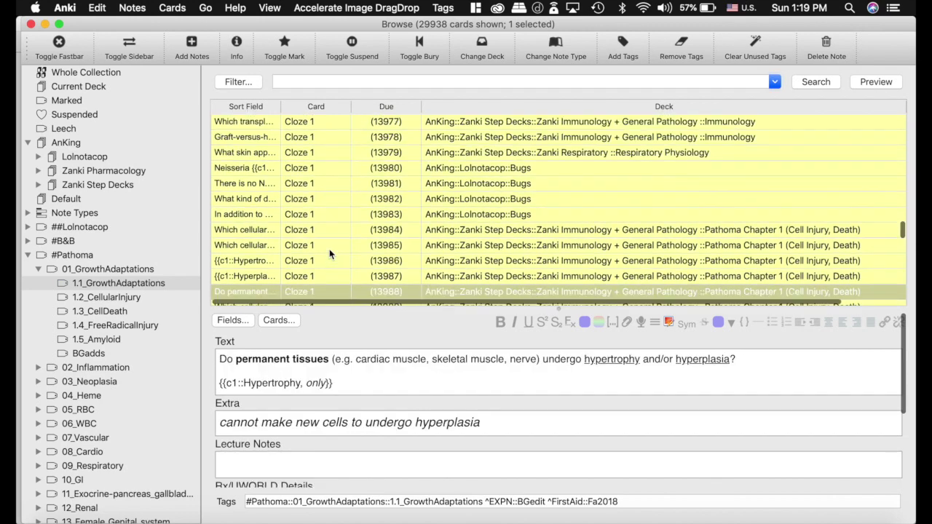
{"action": "scroll", "coordinate": [329, 251], "scroll_direction": "up", "scroll_amount": 2}
{"action": "left_click", "coordinate": [331, 139]}
{"action": "scroll", "coordinate": [331, 182], "scroll_direction": "down", "scroll_amount": 4}
{"action": "left_click", "coordinate": [331, 221]}
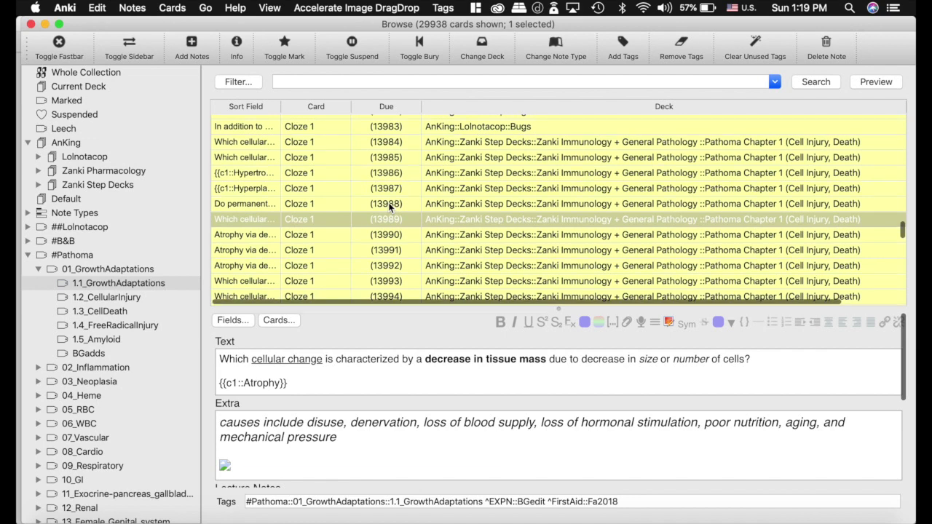
{"action": "scroll", "coordinate": [389, 206], "scroll_direction": "up", "scroll_amount": 3}
{"action": "scroll", "coordinate": [388, 206], "scroll_direction": "down", "scroll_amount": 3}
{"action": "scroll", "coordinate": [389, 206], "scroll_direction": "up", "scroll_amount": 1}
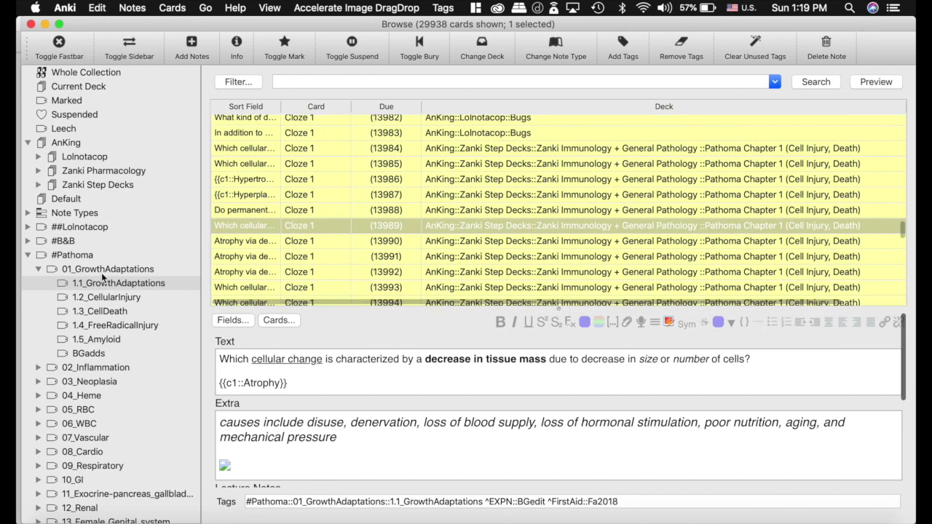
Filter the cards by the 1.1_GrowthAdaptations tag again and go through them in creation order, starting from an atrophy card.
{"action": "left_click", "coordinate": [102, 283]}
{"action": "left_click", "coordinate": [331, 138]}
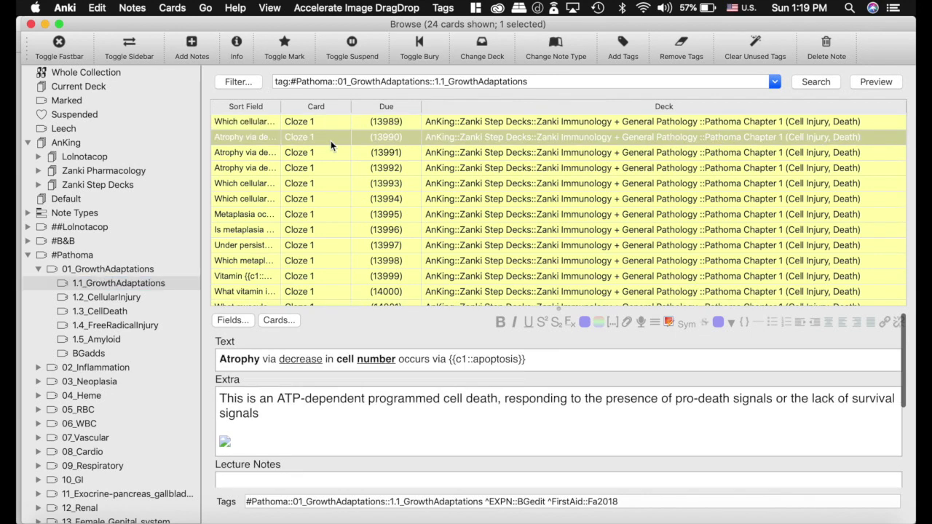
{"action": "key", "text": "Down"}
{"action": "key", "text": "Down"}
{"action": "key", "text": "Down"}
{"action": "key", "text": "Down"}
{"action": "key", "text": "Down"}
{"action": "key", "text": "Down"}
{"action": "key", "text": "Down"}
{"action": "key", "text": "Down"}
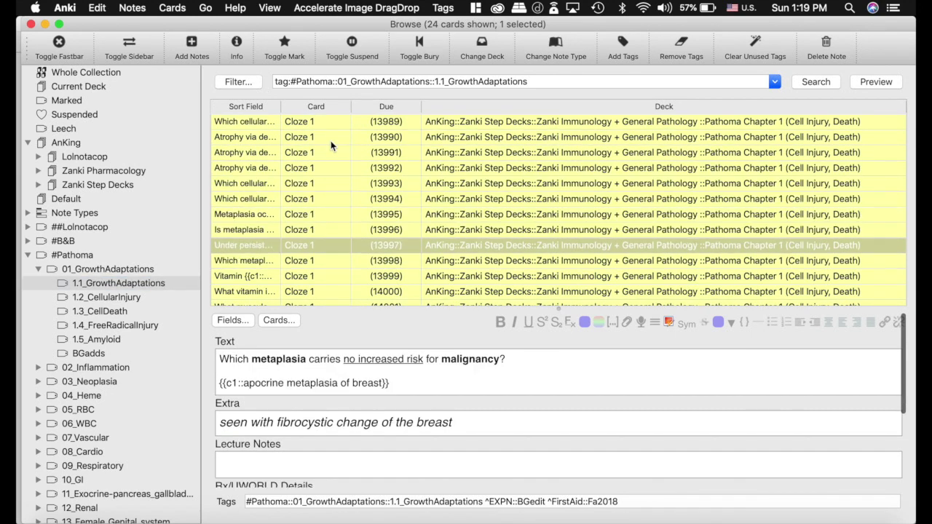
Review the related metaplasia cards and compare how they build on each other.
{"action": "key", "text": "Up"}
{"action": "key", "text": "Up"}
{"action": "key", "text": "Up"}
{"action": "key", "text": "Up"}
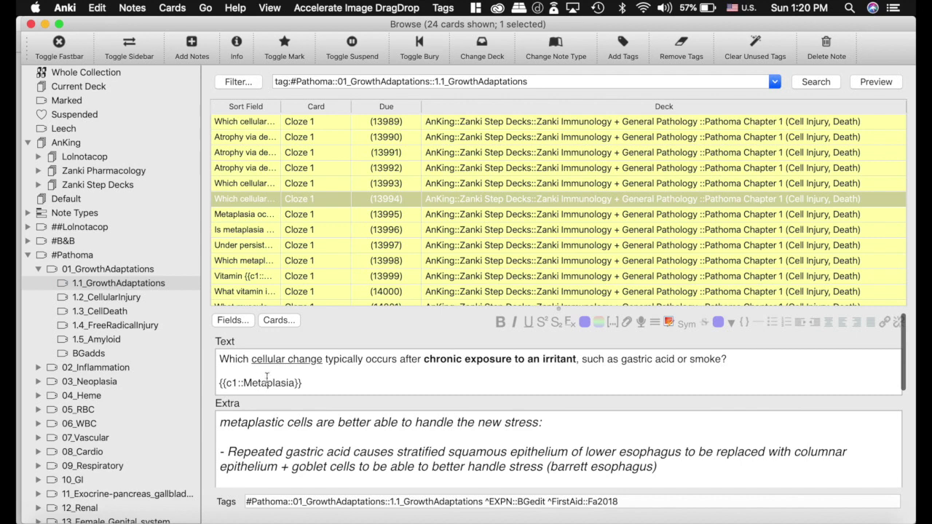
{"action": "left_click", "coordinate": [333, 181]}
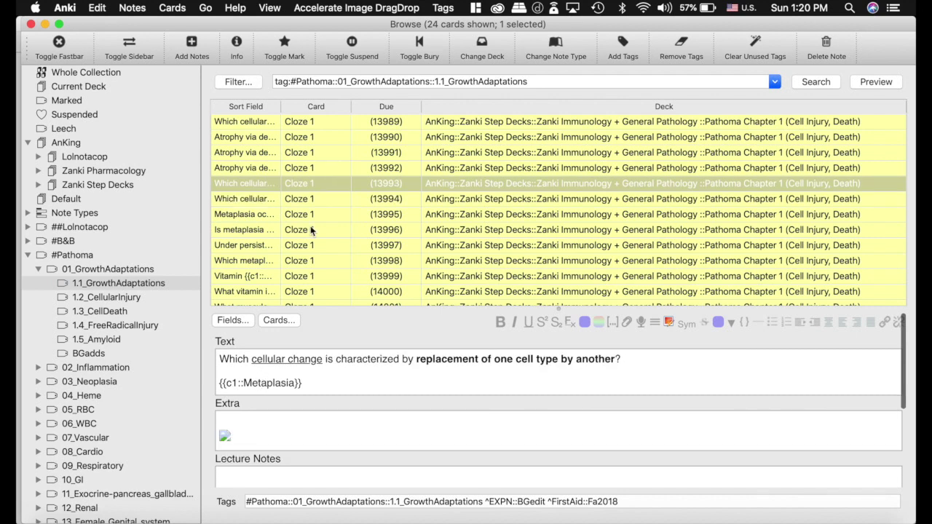
{"action": "left_click", "coordinate": [318, 214]}
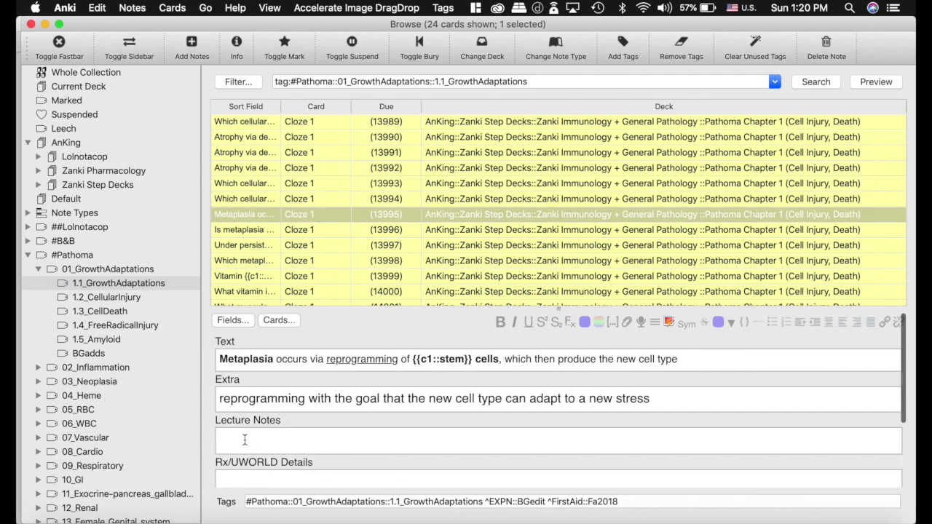
Unsuspend all cards tagged 1.1_GrowthAdaptations and close the card browser.
{"action": "key", "text": "super+a"}
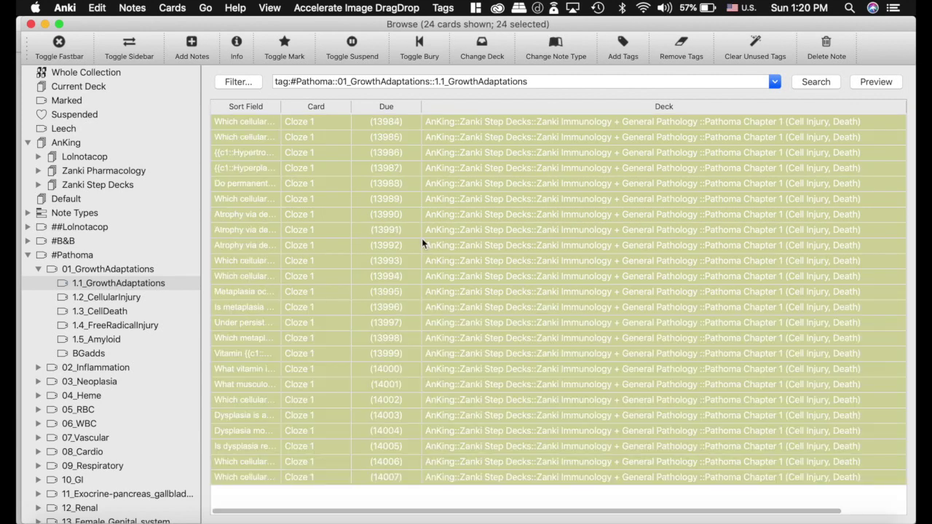
{"action": "key", "text": "super+j"}
{"action": "left_click", "coordinate": [30, 24]}
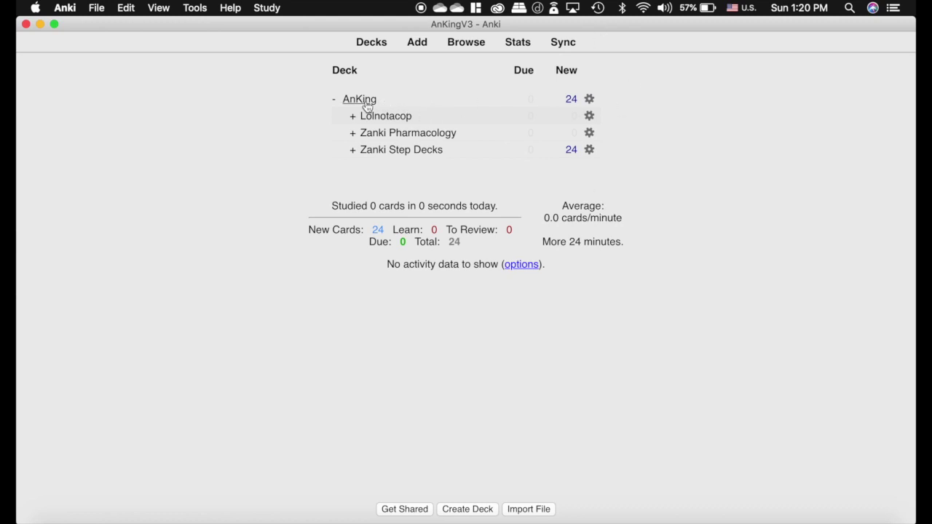
Switch from the AnKingV3 profile to the profile named The AnKing.
{"action": "left_click", "coordinate": [96, 8]}
{"action": "left_click", "coordinate": [116, 26]}
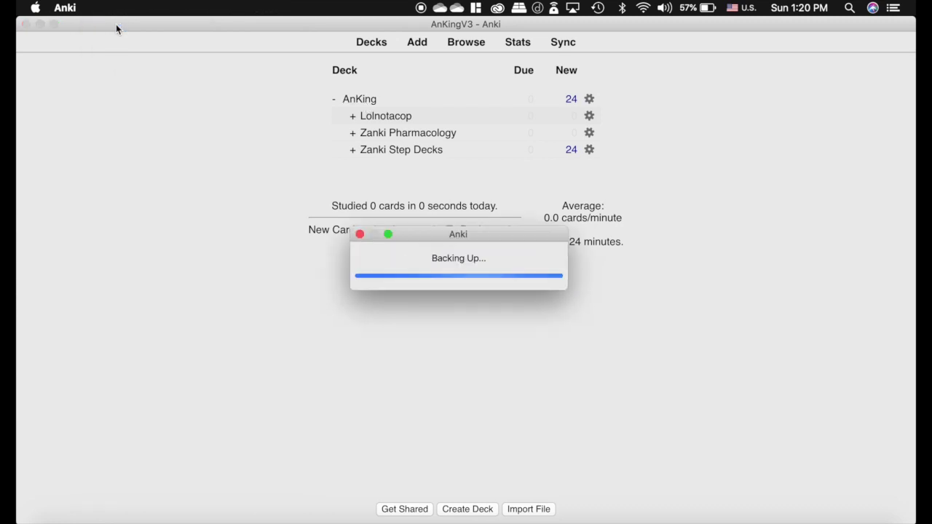
{"action": "key", "text": "Down"}
{"action": "key", "text": "Down"}
{"action": "key", "text": "Down"}
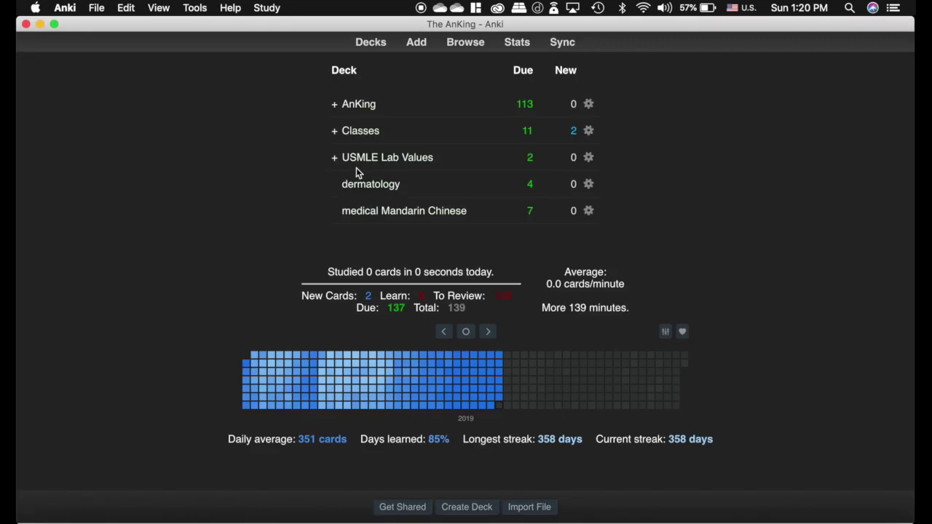
Check the subdecks of the AnKing deck and leave the Classes deck expanded to view its class subdecks.
{"action": "left_click", "coordinate": [335, 106]}
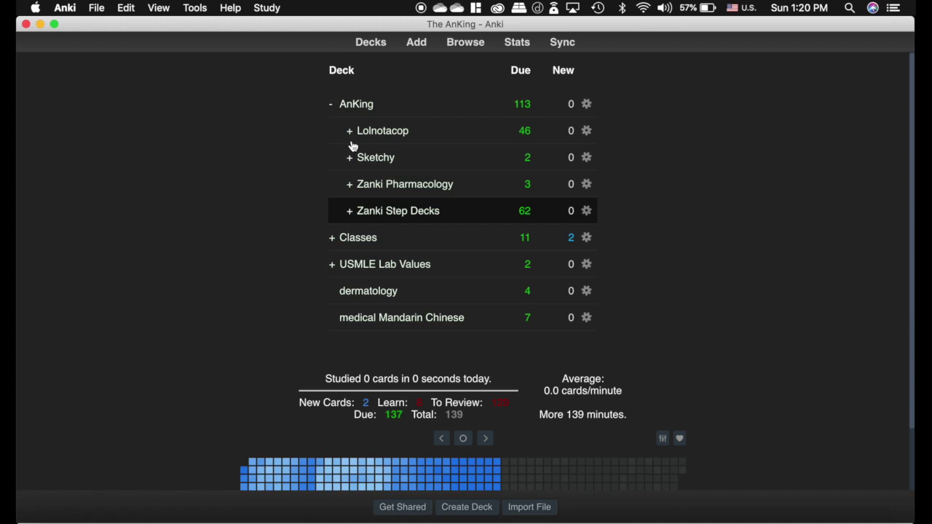
{"action": "left_click", "coordinate": [333, 108]}
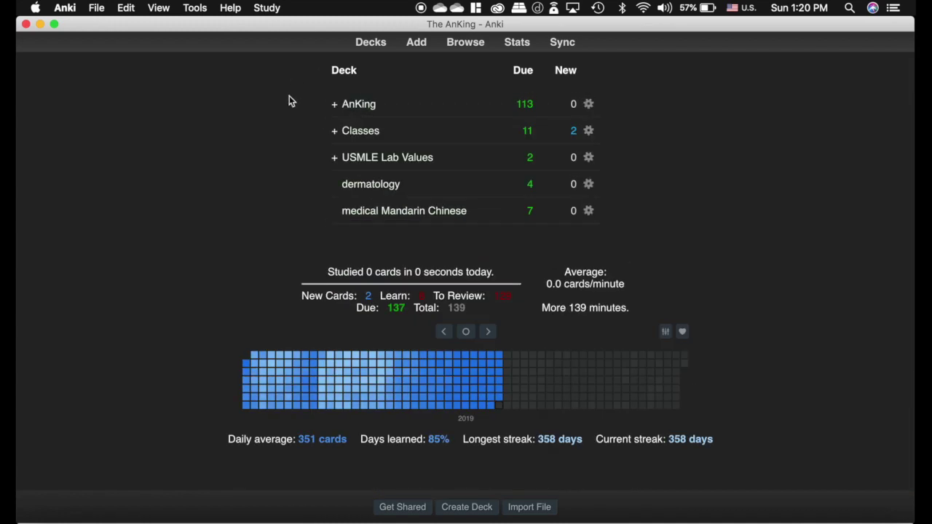
{"action": "left_click", "coordinate": [335, 132]}
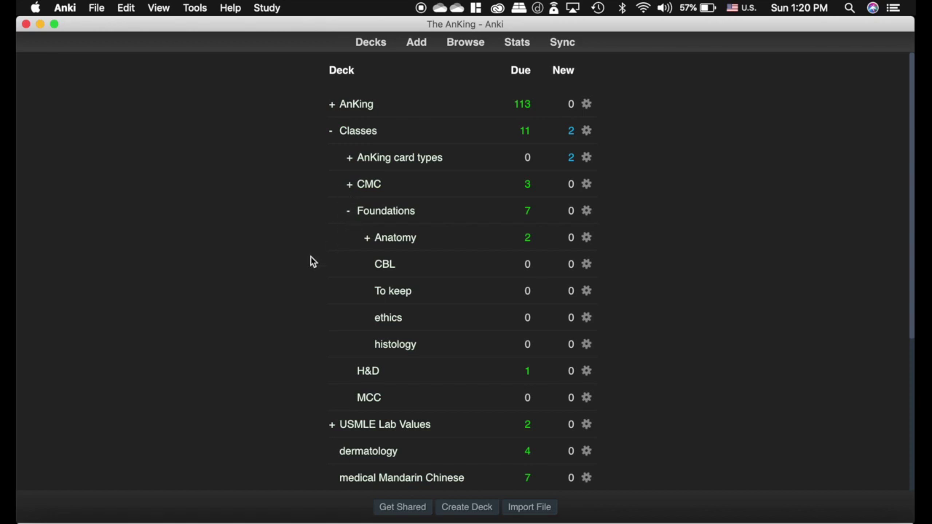
{"action": "scroll", "coordinate": [310, 262], "scroll_direction": "down", "scroll_amount": 3}
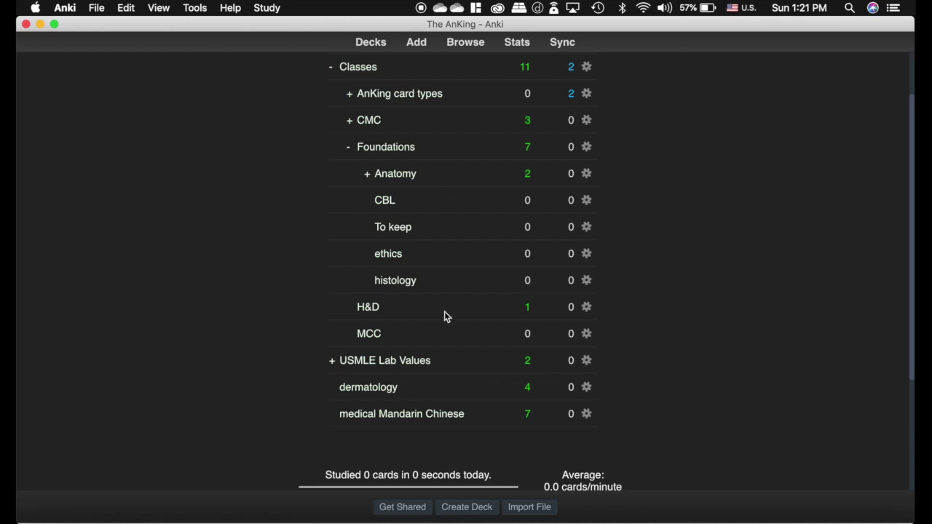
{"action": "scroll", "coordinate": [424, 234], "scroll_direction": "up", "scroll_amount": 2}
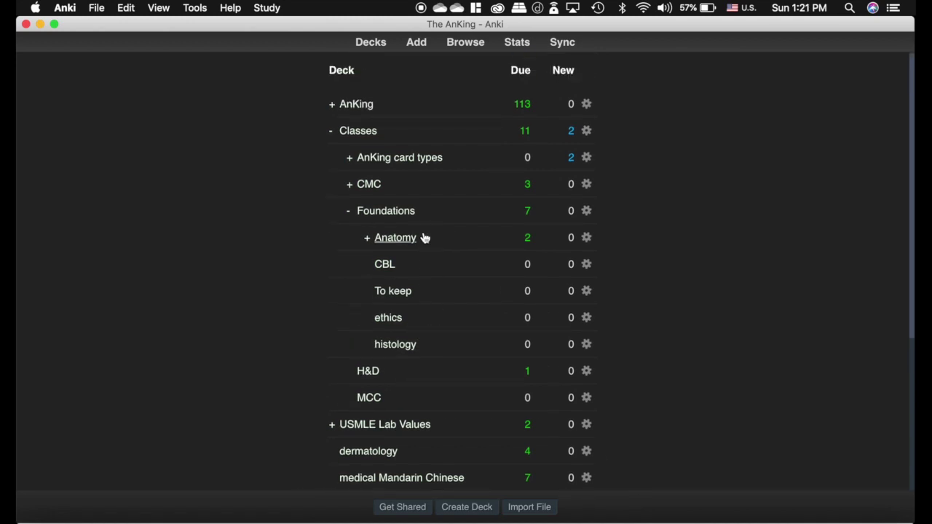
Open the card browser and list the cards of the Foundations deck under Classes.
{"action": "left_click", "coordinate": [471, 42]}
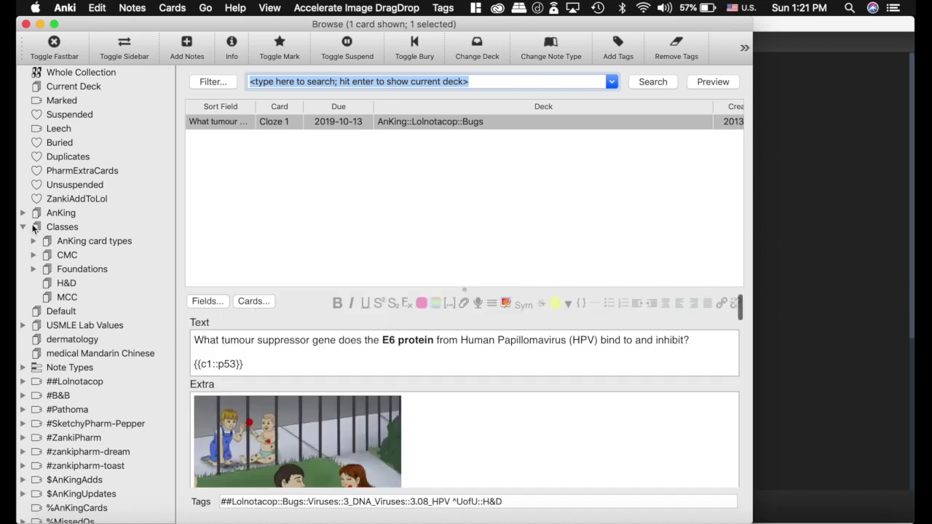
{"action": "left_click", "coordinate": [89, 241]}
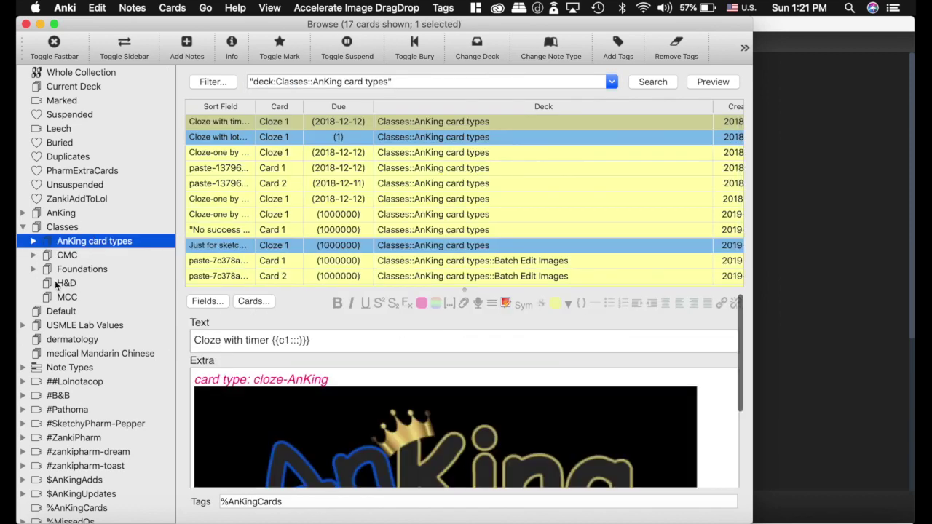
{"action": "left_click", "coordinate": [33, 268]}
{"action": "left_click", "coordinate": [85, 269]}
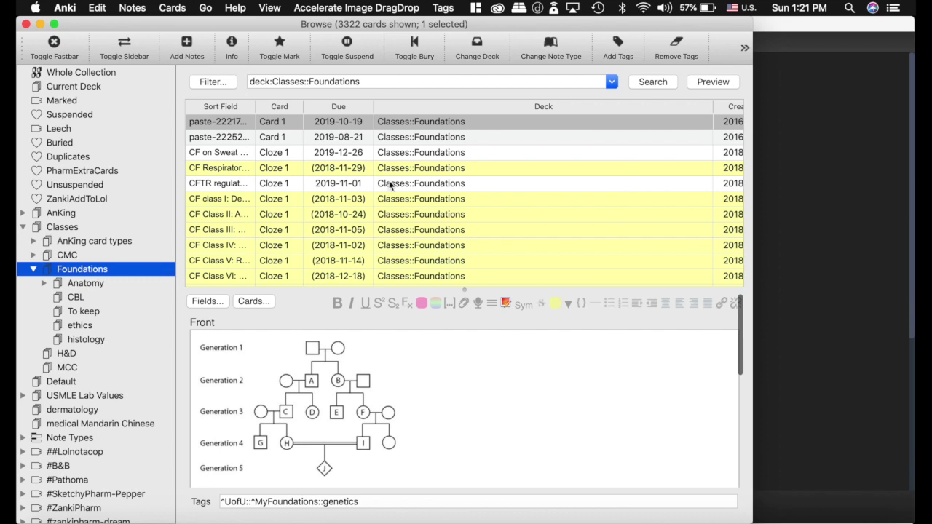
Look through the Foundations cards, comparing the suspended ones with those still active.
{"action": "scroll", "coordinate": [326, 196], "scroll_direction": "down", "scroll_amount": 1}
{"action": "scroll", "coordinate": [326, 197], "scroll_direction": "down", "scroll_amount": 20}
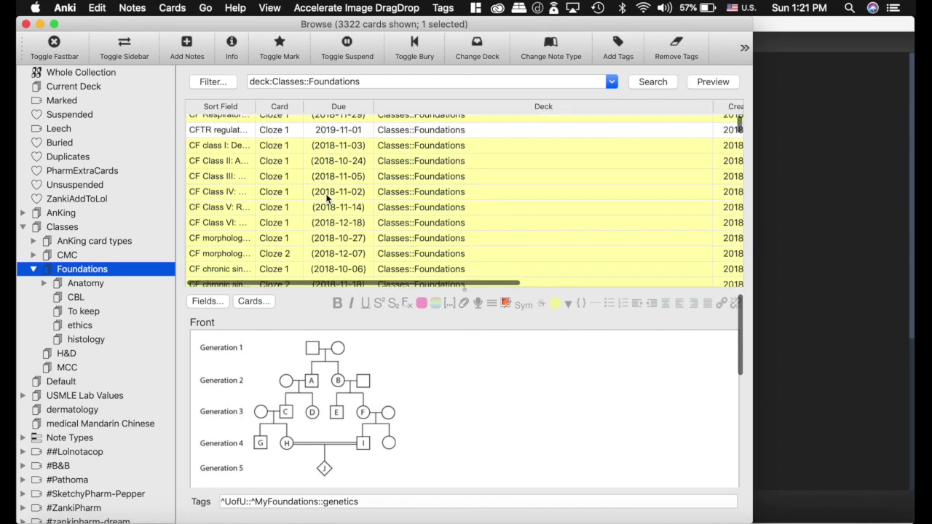
{"action": "scroll", "coordinate": [326, 198], "scroll_direction": "down", "scroll_amount": 20}
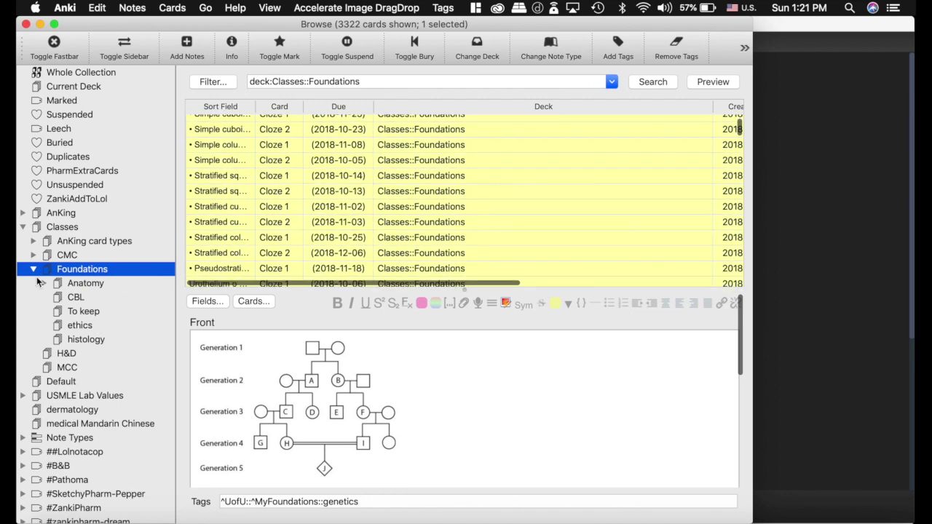
{"action": "scroll", "coordinate": [228, 226], "scroll_direction": "down", "scroll_amount": 5}
{"action": "scroll", "coordinate": [227, 226], "scroll_direction": "down", "scroll_amount": 5}
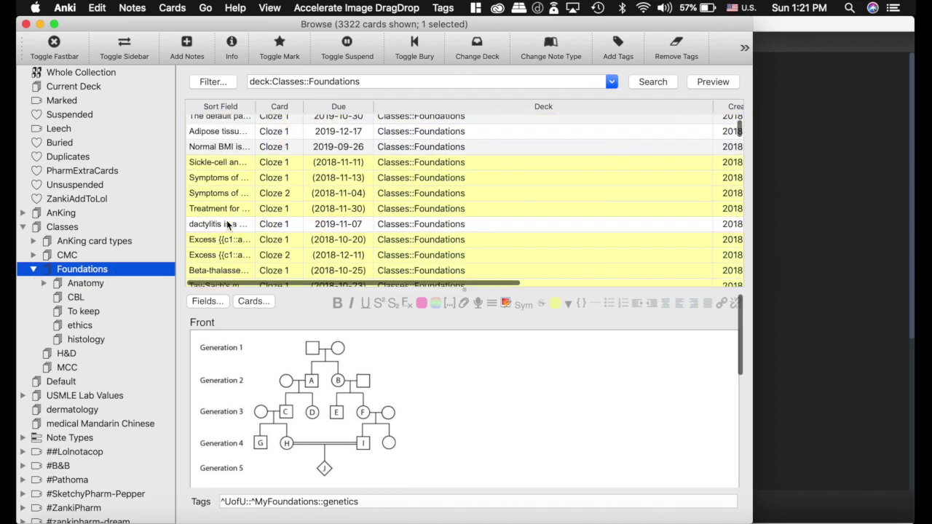
{"action": "scroll", "coordinate": [249, 181], "scroll_direction": "up", "scroll_amount": 3}
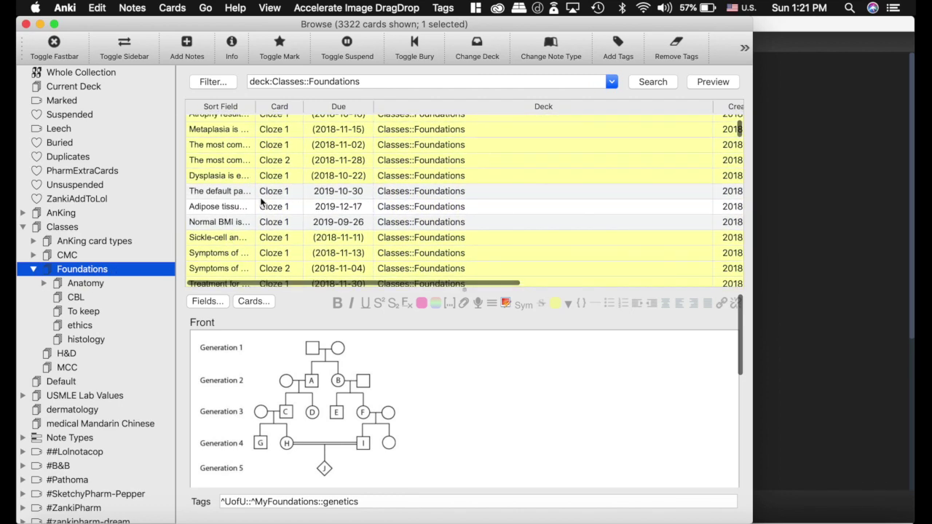
{"action": "scroll", "coordinate": [275, 194], "scroll_direction": "up", "scroll_amount": 8}
{"action": "scroll", "coordinate": [277, 194], "scroll_direction": "up", "scroll_amount": 10}
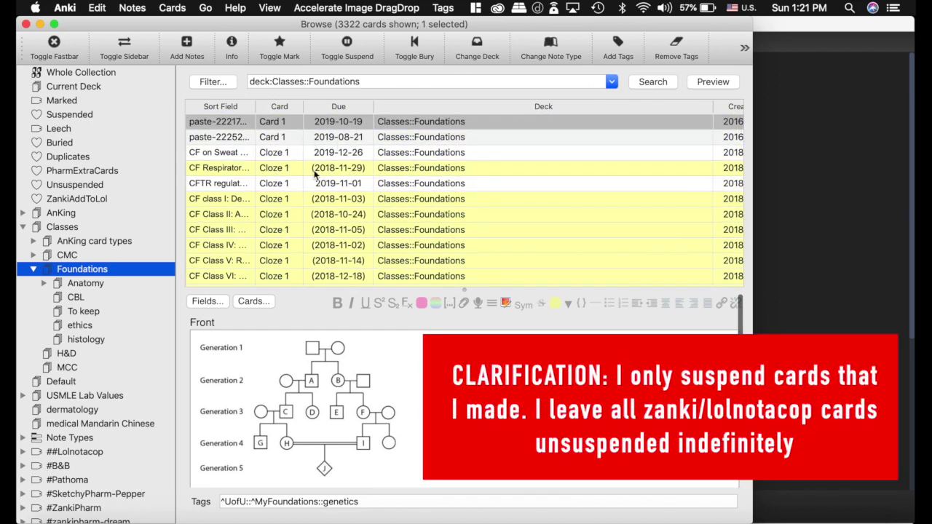
{"action": "scroll", "coordinate": [268, 227], "scroll_direction": "down", "scroll_amount": 3}
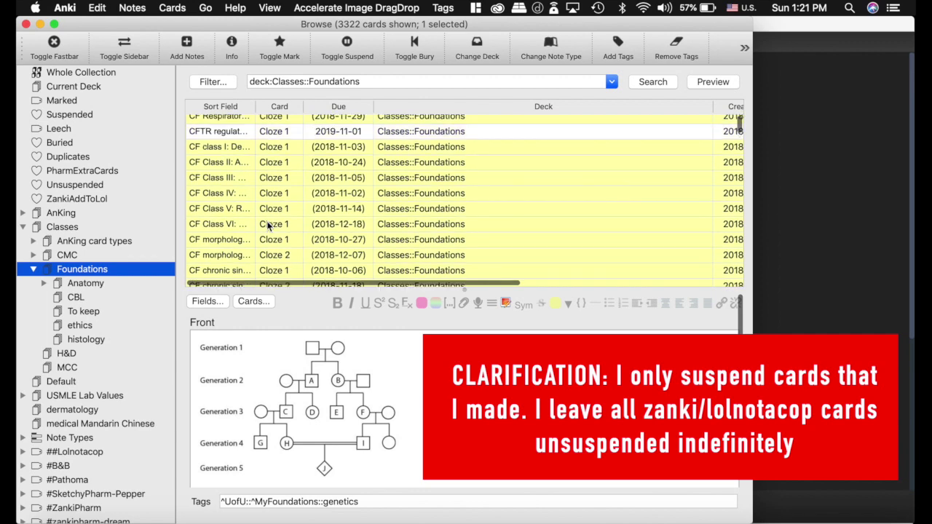
Go through the cards of the H&D deck under Classes and close the card browser.
{"action": "key", "text": "Down"}
{"action": "key", "text": "Down"}
{"action": "key", "text": "Down"}
{"action": "key", "text": "Down"}
{"action": "key", "text": "Down"}
{"action": "key", "text": "Down"}
{"action": "scroll", "coordinate": [262, 203], "scroll_direction": "down", "scroll_amount": 10}
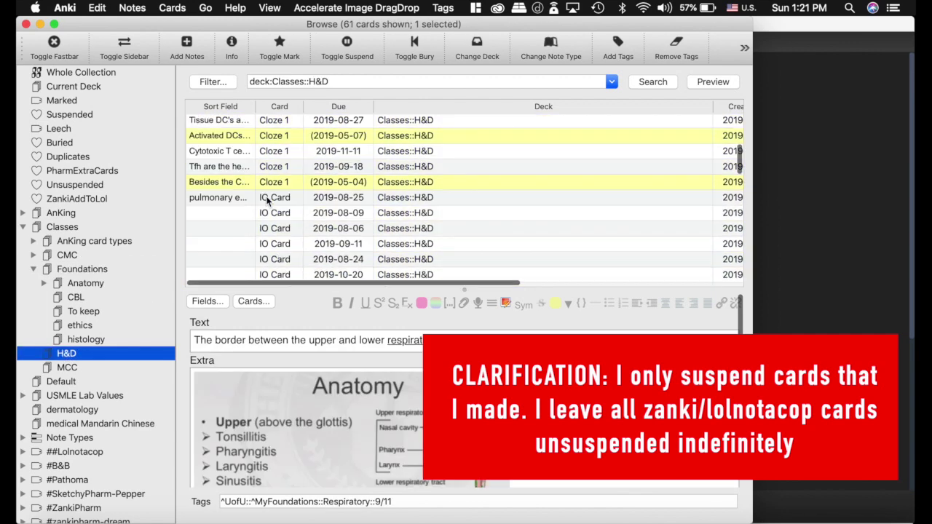
{"action": "scroll", "coordinate": [262, 203], "scroll_direction": "up", "scroll_amount": 10}
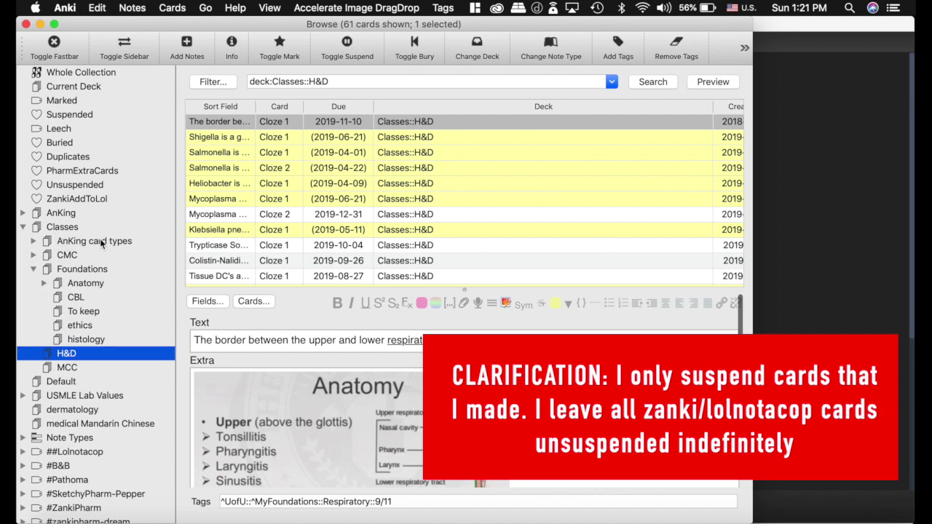
{"action": "left_click", "coordinate": [26, 24]}
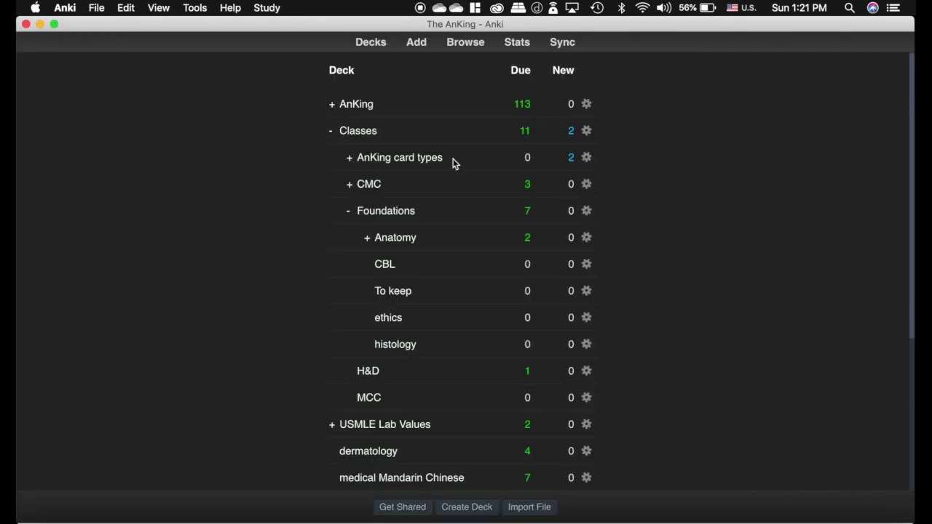
Open the AnKing deck's statistics, examine the Card Types breakdown, and close the statistics.
{"action": "left_click", "coordinate": [356, 104]}
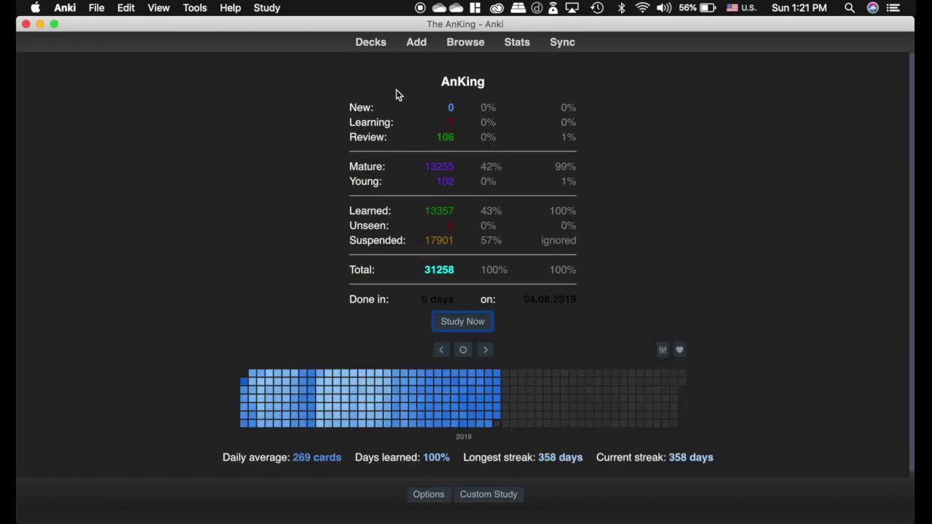
{"action": "left_click", "coordinate": [516, 42]}
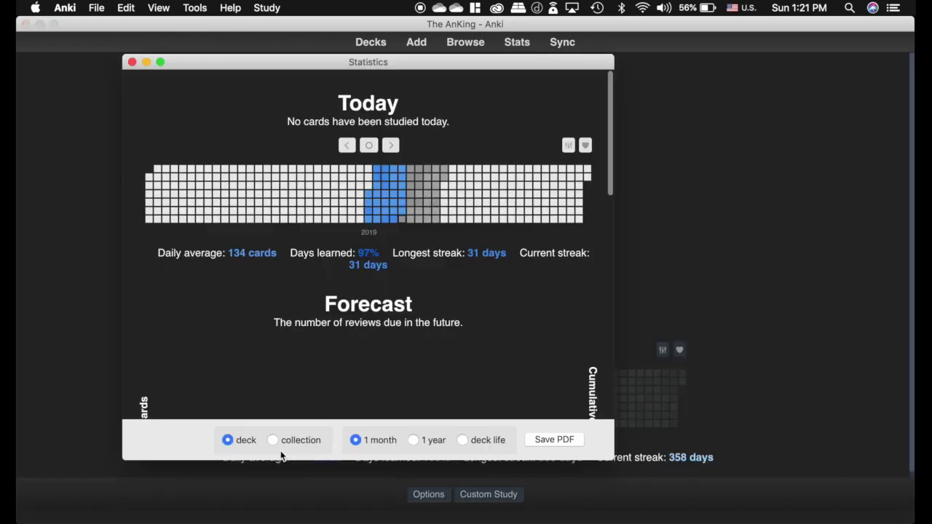
{"action": "scroll", "coordinate": [376, 350], "scroll_direction": "down", "scroll_amount": 15}
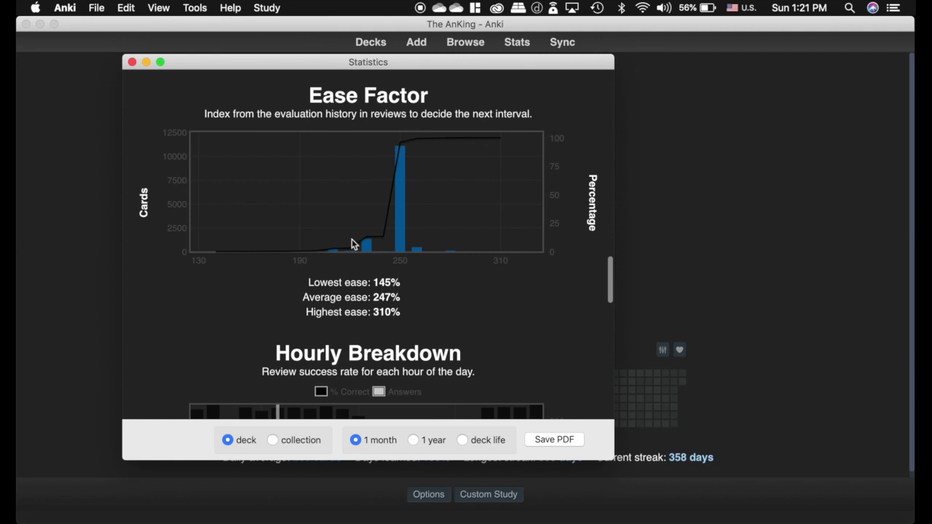
{"action": "scroll", "coordinate": [352, 239], "scroll_direction": "down", "scroll_amount": 10}
{"action": "scroll", "coordinate": [274, 155], "scroll_direction": "up", "scroll_amount": 2}
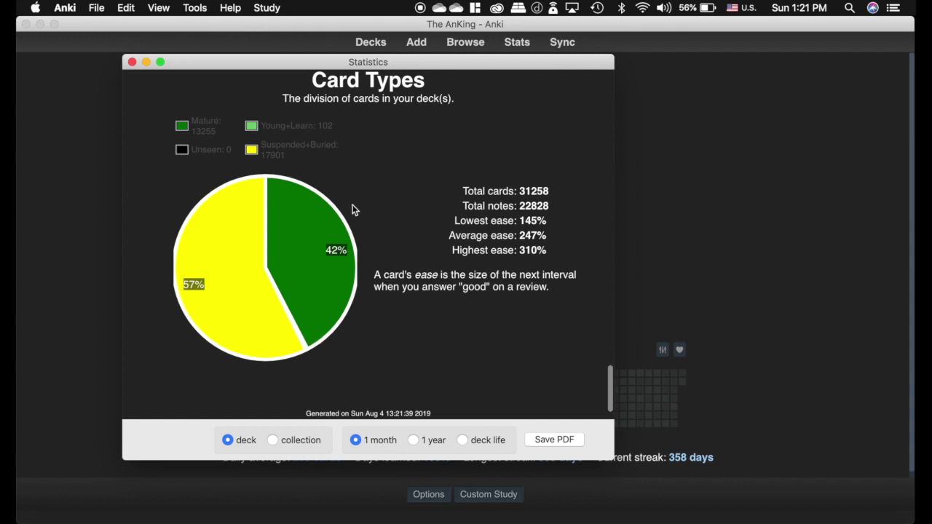
{"action": "left_click", "coordinate": [132, 62]}
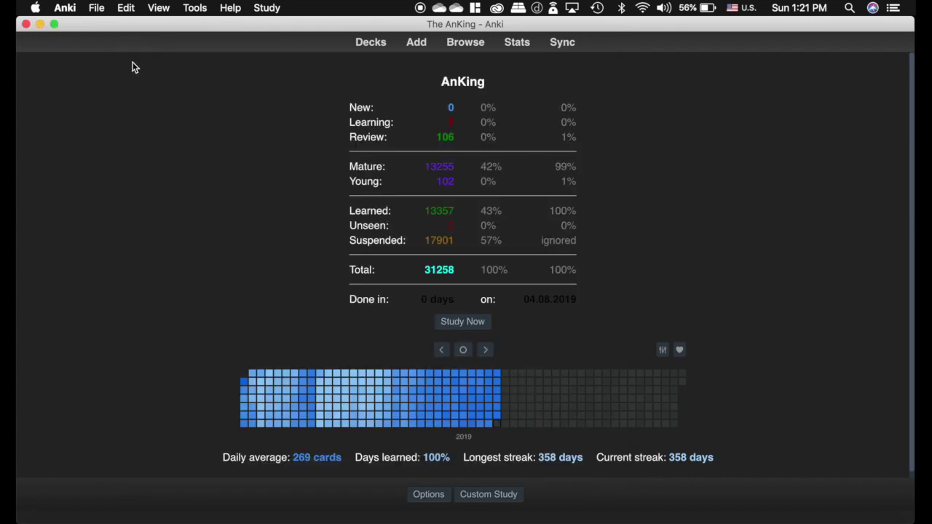
View the statistics for the whole collection over 1 year down to the Review Count chart, and close them.
{"action": "left_click", "coordinate": [373, 45]}
{"action": "left_click", "coordinate": [518, 44]}
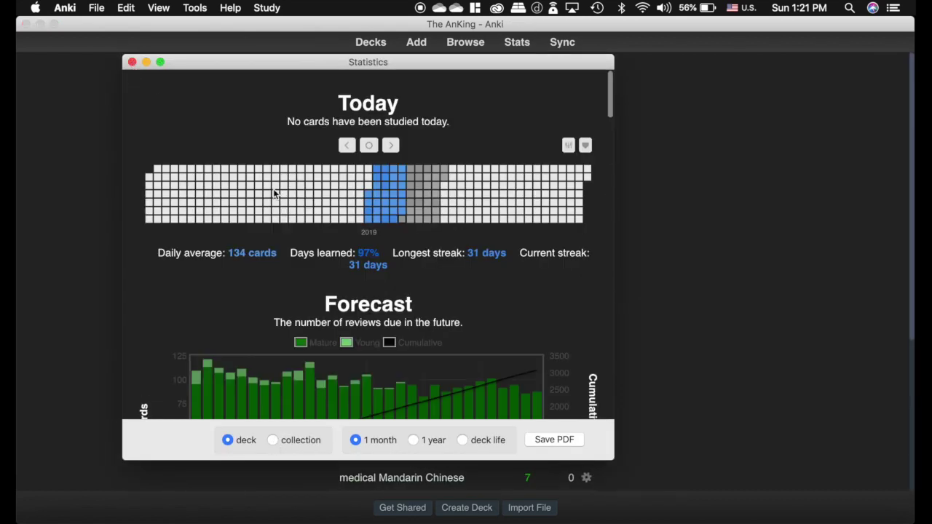
{"action": "left_click", "coordinate": [441, 441]}
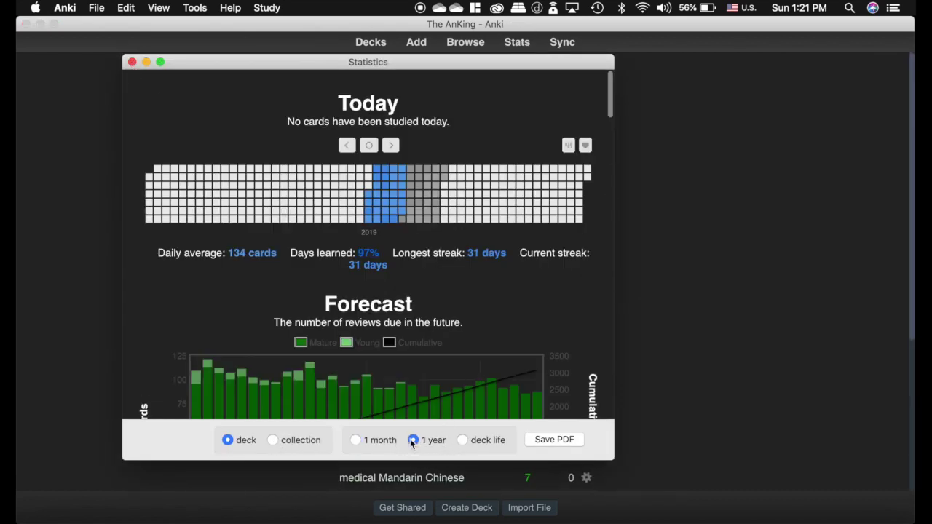
{"action": "left_click", "coordinate": [273, 441]}
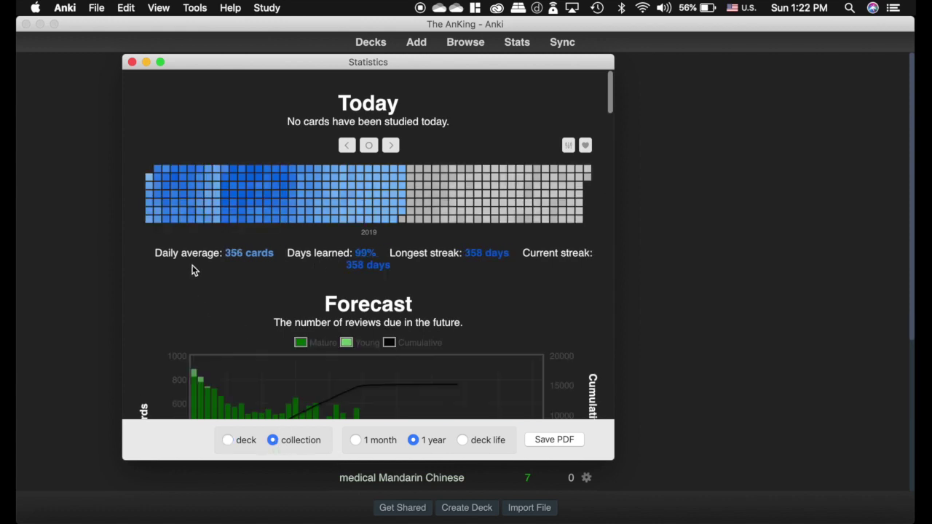
{"action": "scroll", "coordinate": [194, 271], "scroll_direction": "down", "scroll_amount": 2}
{"action": "scroll", "coordinate": [193, 271], "scroll_direction": "down", "scroll_amount": 10}
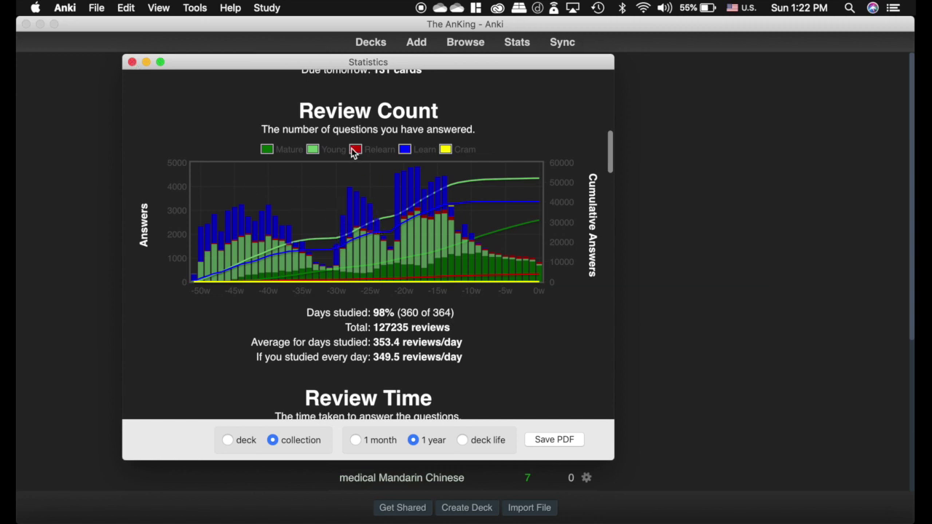
{"action": "left_click", "coordinate": [132, 63]}
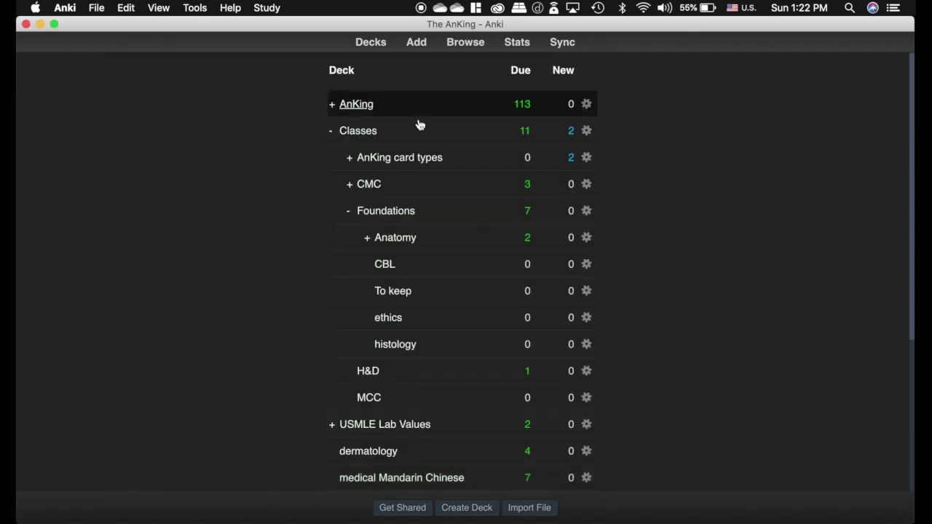
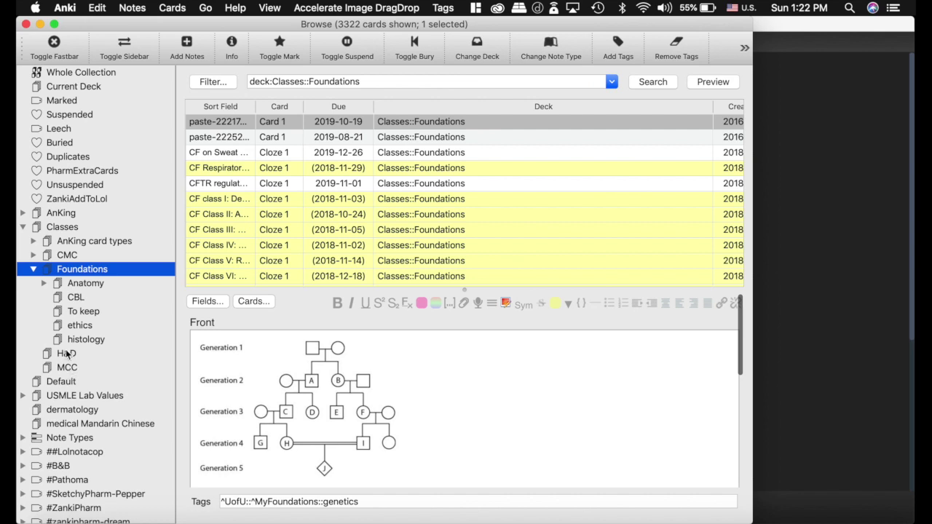
Compare the cards of the H&D and MCC decks in the card browser and close it.
{"action": "left_click", "coordinate": [68, 354]}
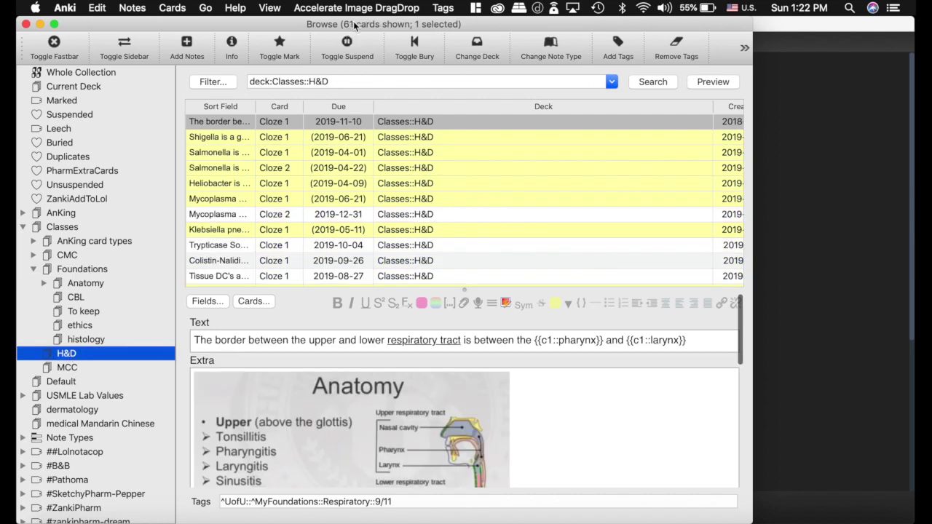
{"action": "left_click", "coordinate": [101, 368]}
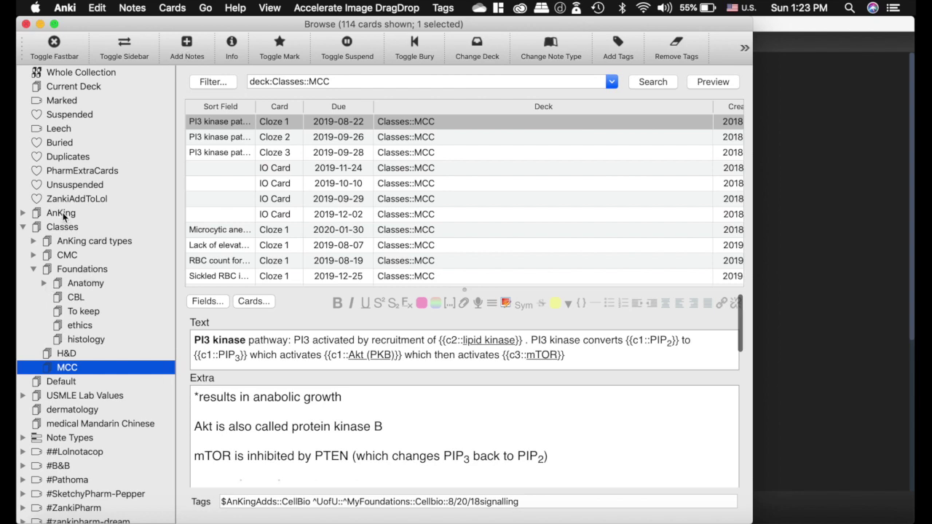
{"action": "scroll", "coordinate": [124, 329], "scroll_direction": "down", "scroll_amount": 5}
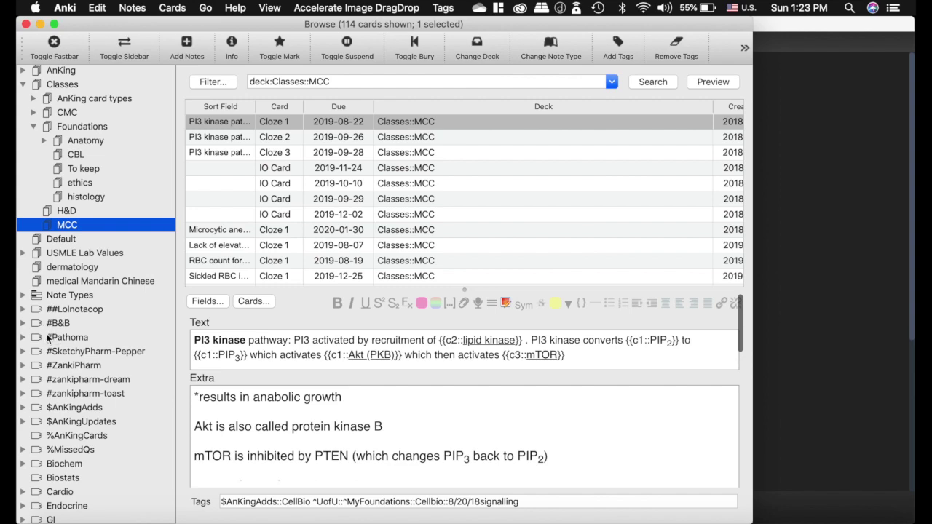
{"action": "left_click", "coordinate": [26, 25]}
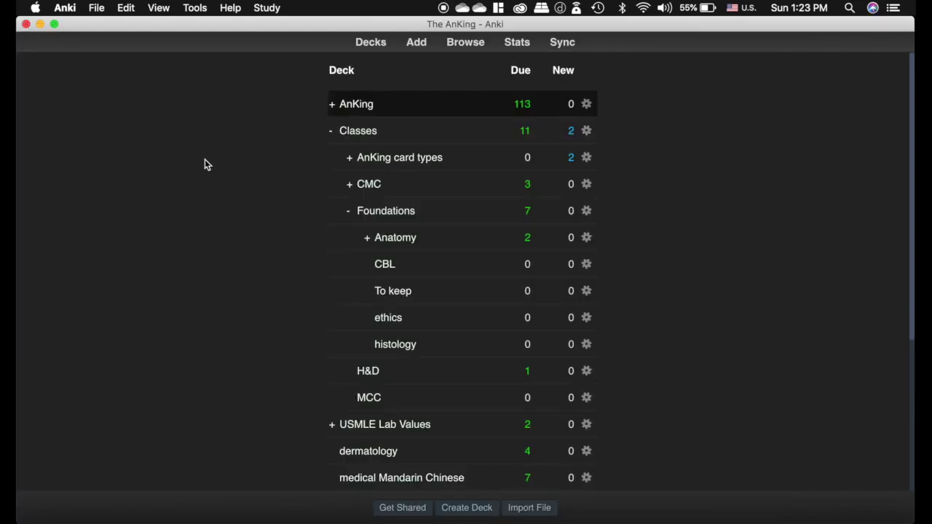
Switch to Chrome and look over the created playlists on The AnKing's YouTube channel.
{"action": "key", "text": "ctrl+Right"}
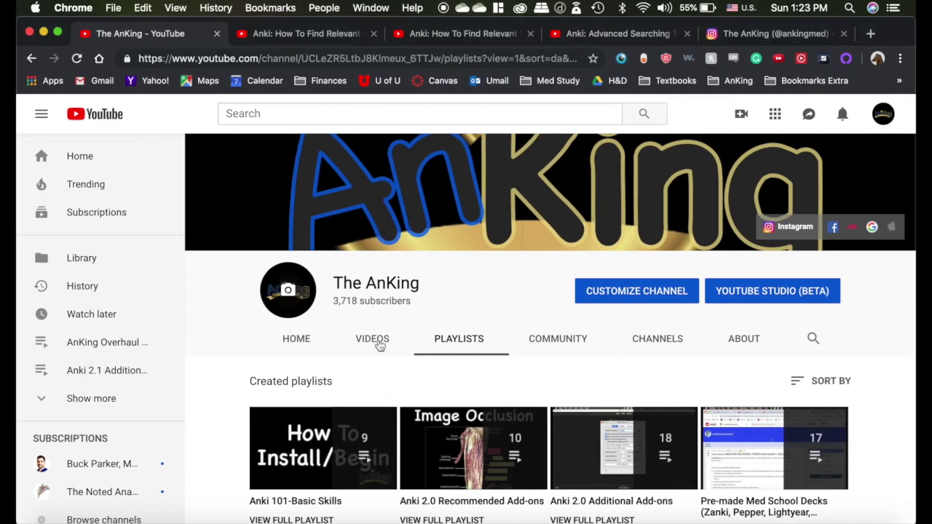
{"action": "scroll", "coordinate": [225, 375], "scroll_direction": "down", "scroll_amount": 3}
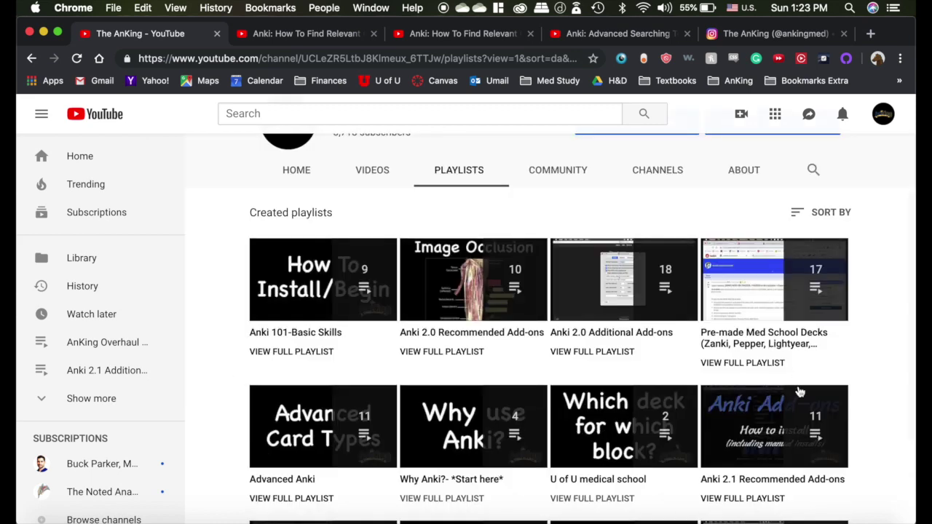
{"action": "scroll", "coordinate": [320, 423], "scroll_direction": "down", "scroll_amount": 2}
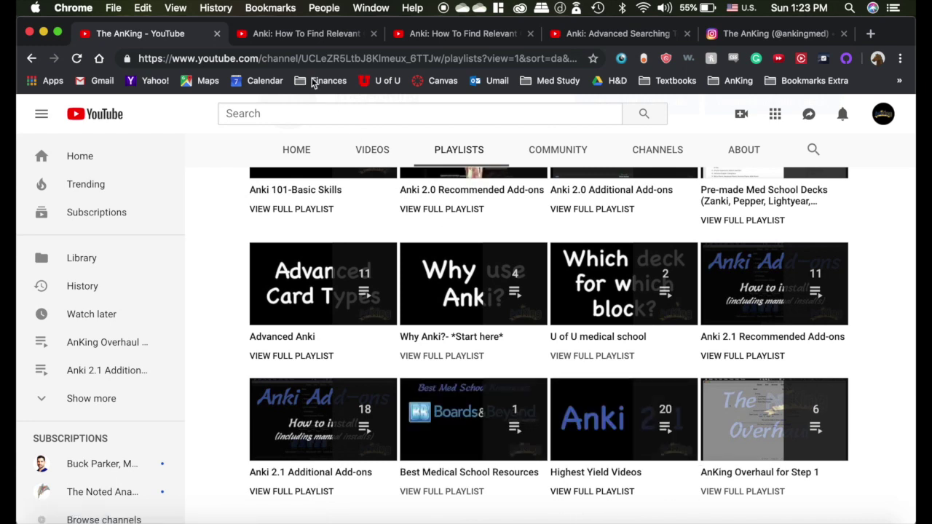
Look over the basic and advanced videos on finding relevant cards in Zanki, preview the advanced one's lung slides, and show Anki: Advanced Searching Tools.
{"action": "left_click", "coordinate": [318, 33]}
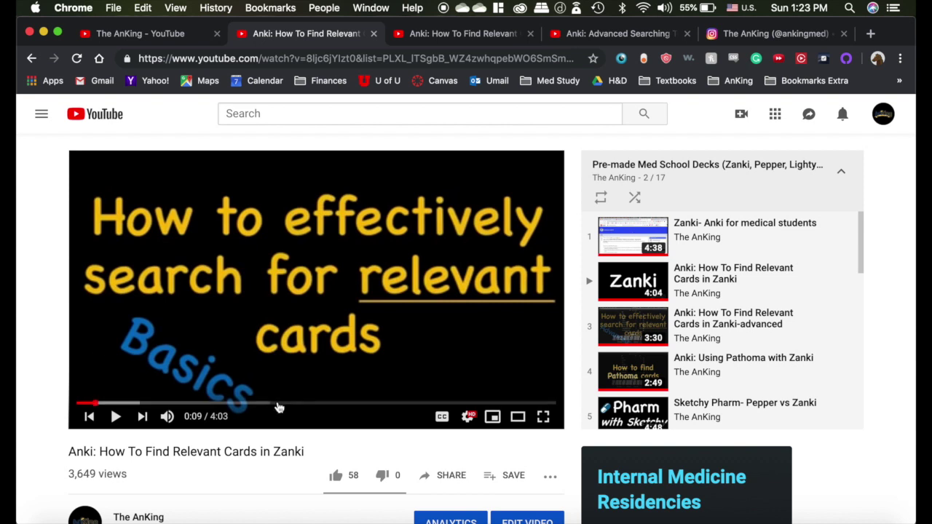
{"action": "left_click", "coordinate": [489, 35]}
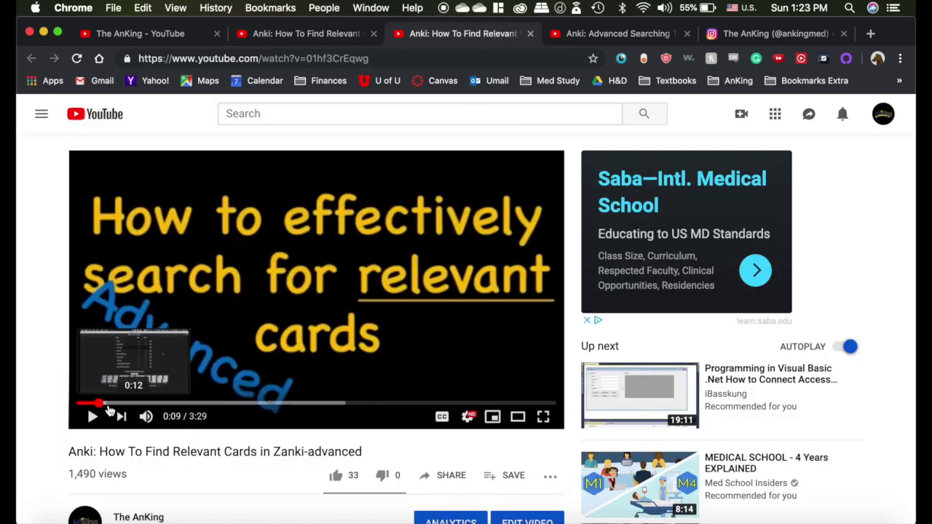
{"action": "left_click", "coordinate": [154, 402]}
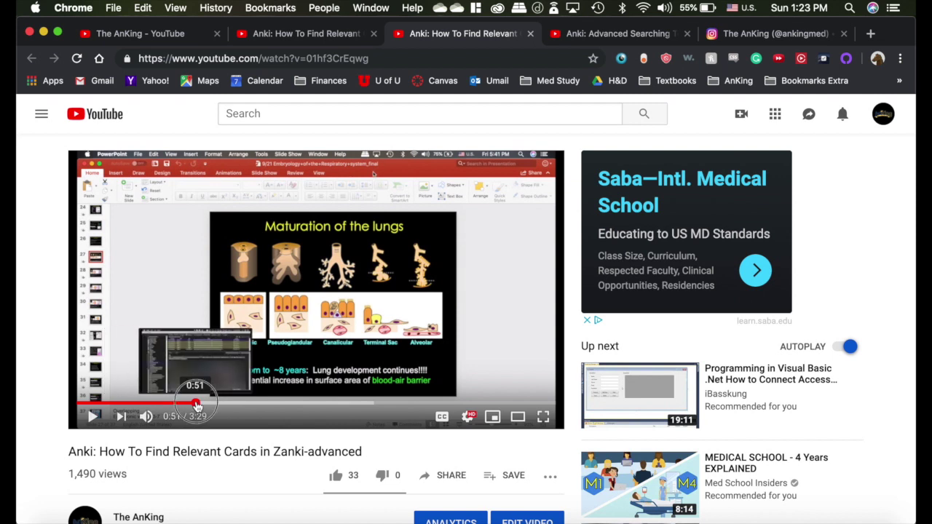
{"action": "left_click", "coordinate": [195, 403]}
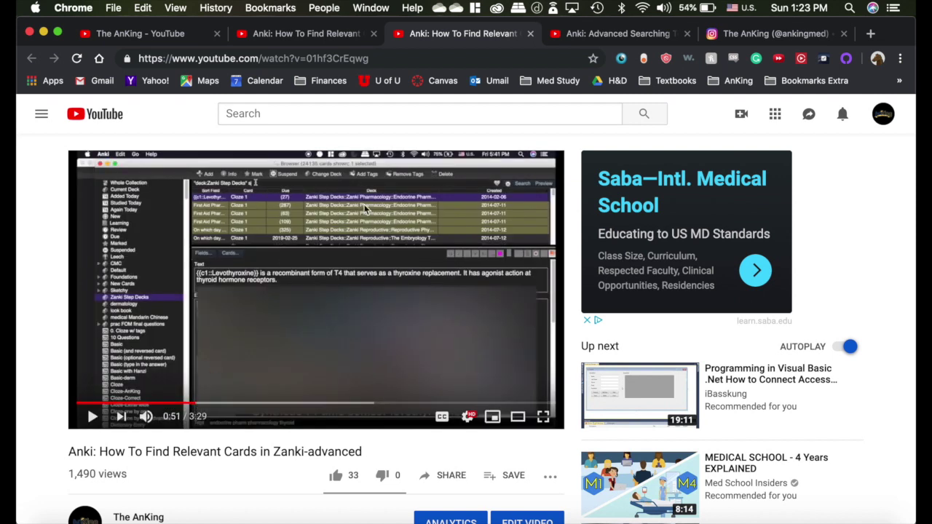
{"action": "left_click", "coordinate": [161, 403]}
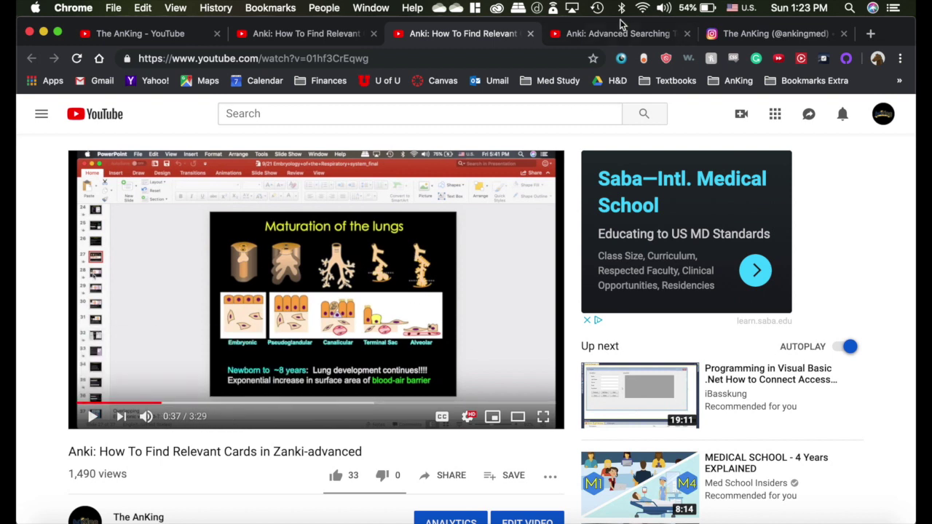
{"action": "left_click", "coordinate": [604, 34]}
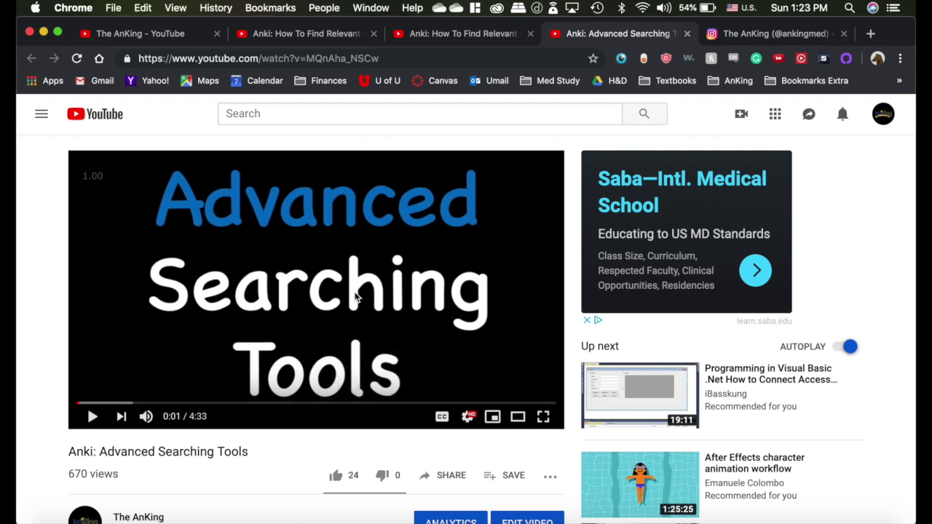
Show The AnKing's Instagram profile and skim its description and posts.
{"action": "left_click", "coordinate": [776, 33]}
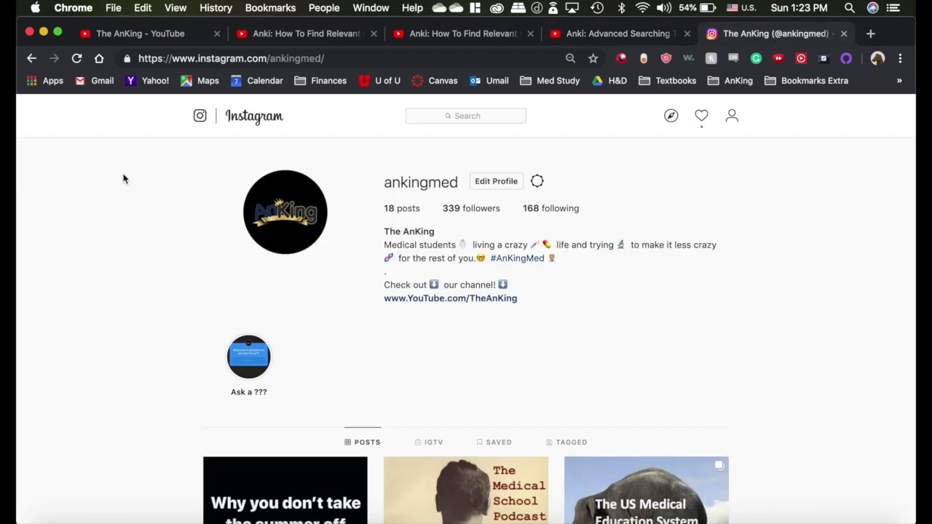
{"action": "scroll", "coordinate": [87, 273], "scroll_direction": "down", "scroll_amount": 1}
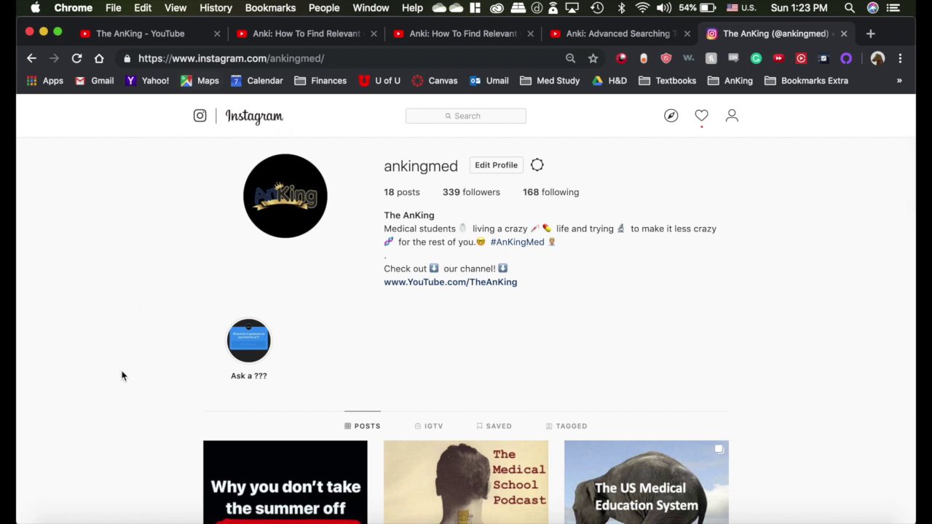
{"action": "scroll", "coordinate": [158, 369], "scroll_direction": "down", "scroll_amount": 2}
{"action": "scroll", "coordinate": [158, 368], "scroll_direction": "up", "scroll_amount": 2}
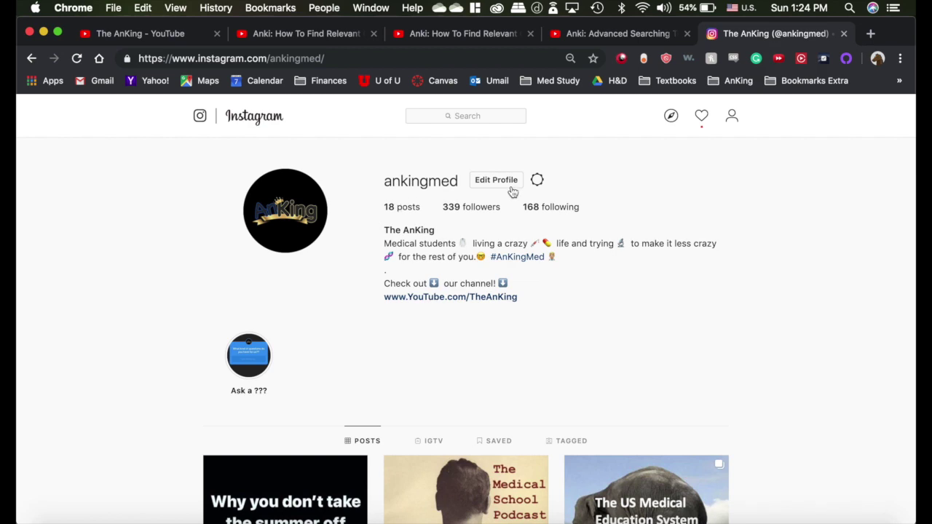
Switch to the QUIZ 3 study plan in Word and read through its weekly bugs/drugs list and day-by-day plan.
{"action": "key", "text": "ctrl+Right"}
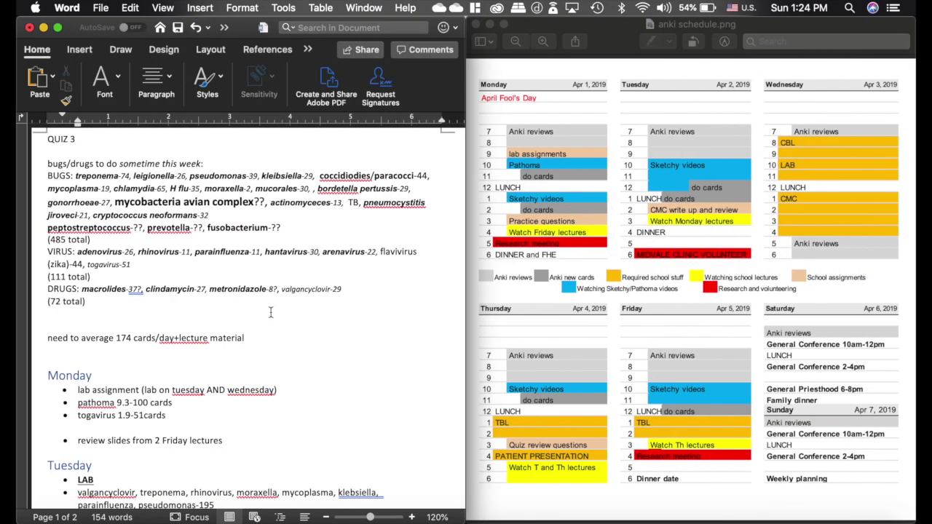
{"action": "scroll", "coordinate": [270, 312], "scroll_direction": "up", "scroll_amount": 1}
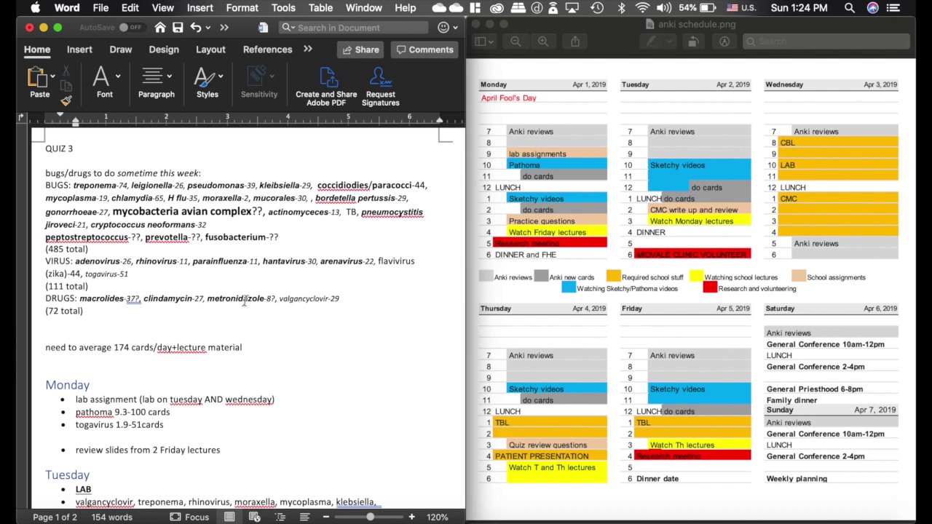
{"action": "scroll", "coordinate": [170, 342], "scroll_direction": "down", "scroll_amount": 10}
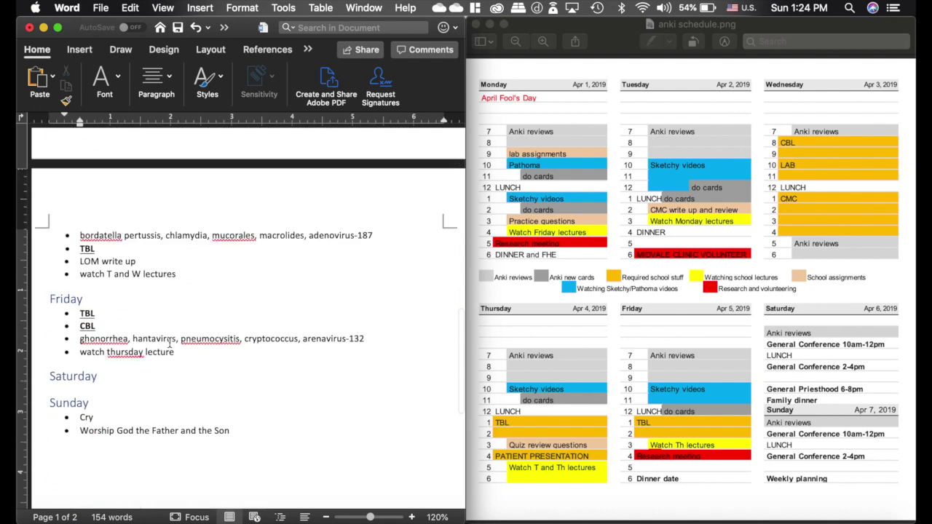
{"action": "scroll", "coordinate": [170, 342], "scroll_direction": "up", "scroll_amount": 9}
{"action": "scroll", "coordinate": [172, 313], "scroll_direction": "up", "scroll_amount": 1}
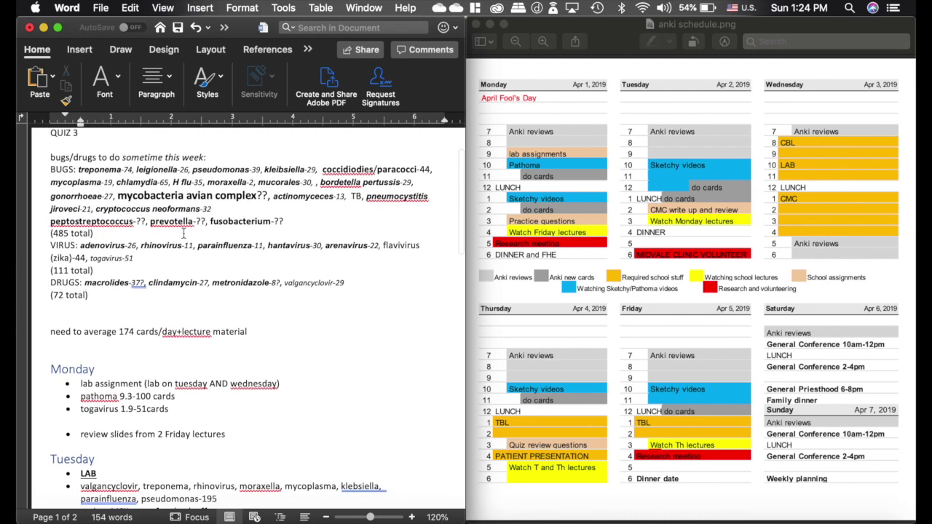
{"action": "scroll", "coordinate": [208, 266], "scroll_direction": "down", "scroll_amount": 5}
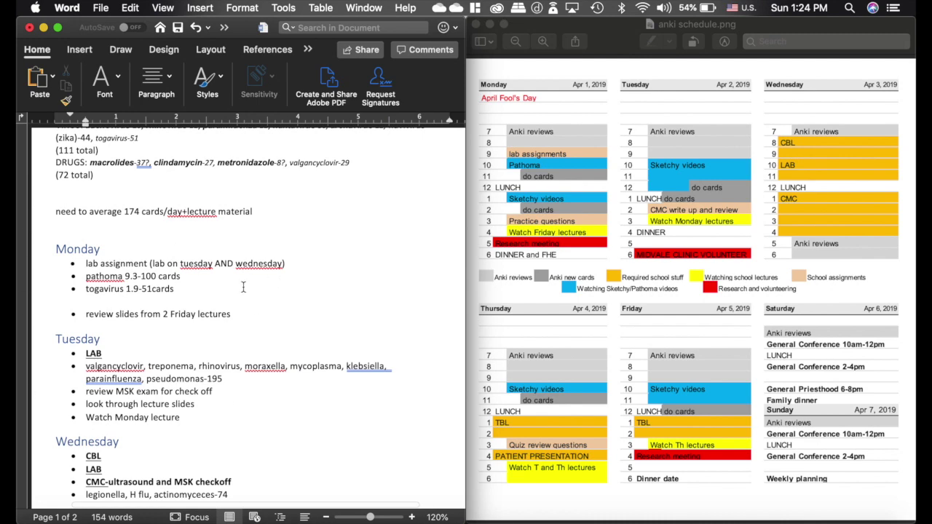
{"action": "scroll", "coordinate": [265, 264], "scroll_direction": "up", "scroll_amount": 5}
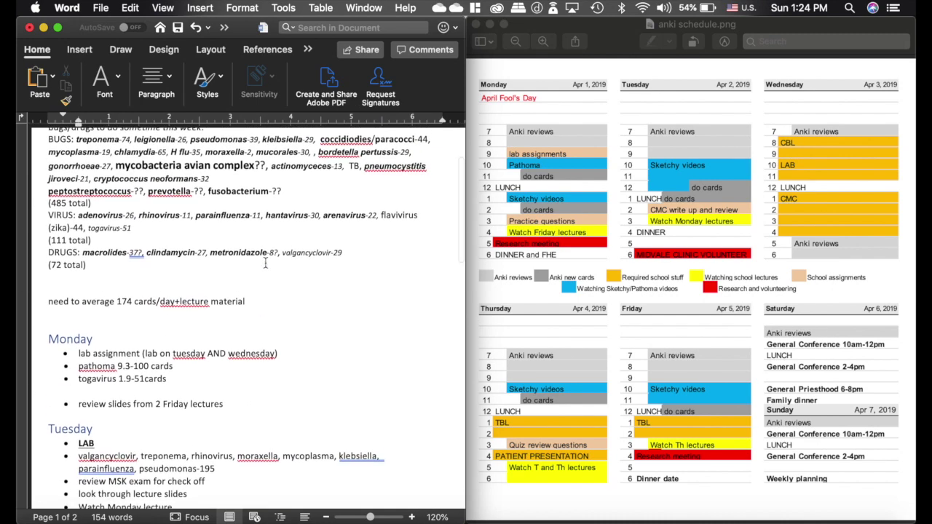
{"action": "scroll", "coordinate": [265, 262], "scroll_direction": "down", "scroll_amount": 1}
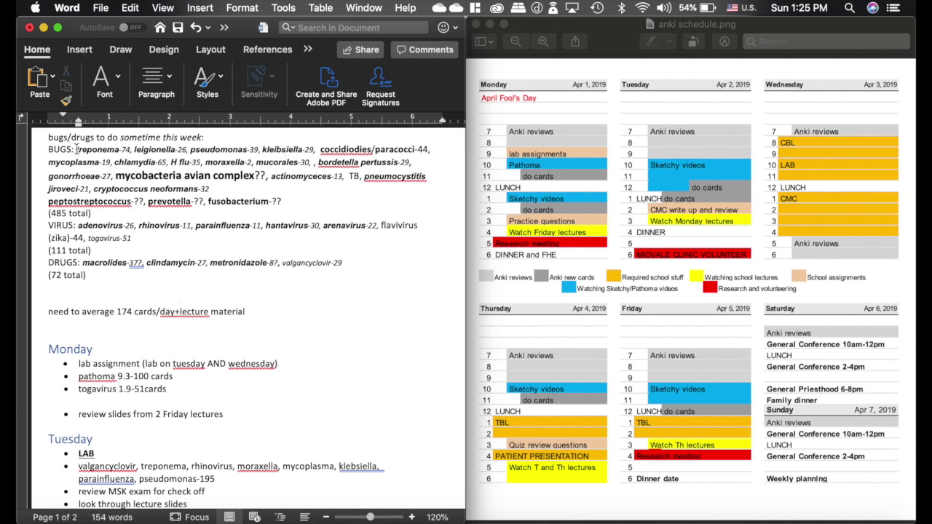
Highlight the treponema entry, the mycobacteria avian complex entry and the "need to average 174 cards/day+lecture material" line in turn.
{"action": "left_click_drag", "start_coordinate": [73, 148], "coordinate": [131, 149]}
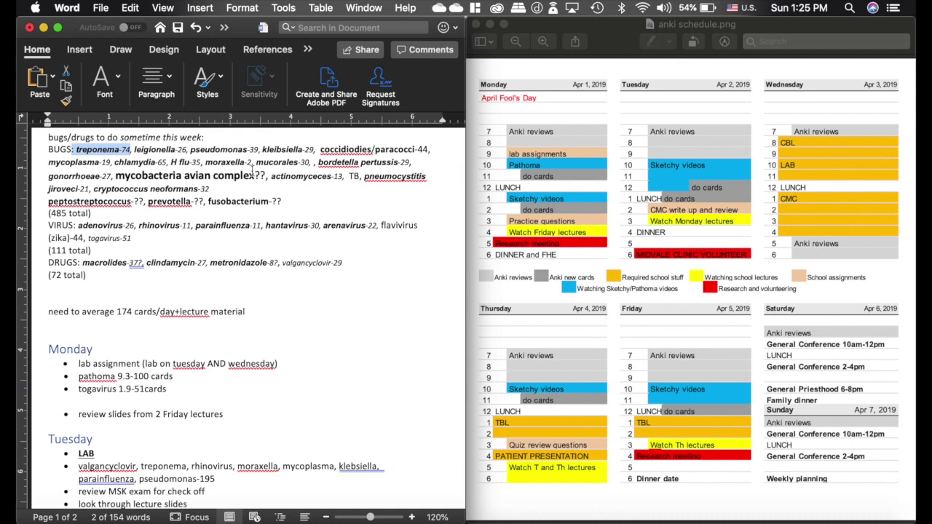
{"action": "left_click_drag", "start_coordinate": [268, 176], "coordinate": [115, 176]}
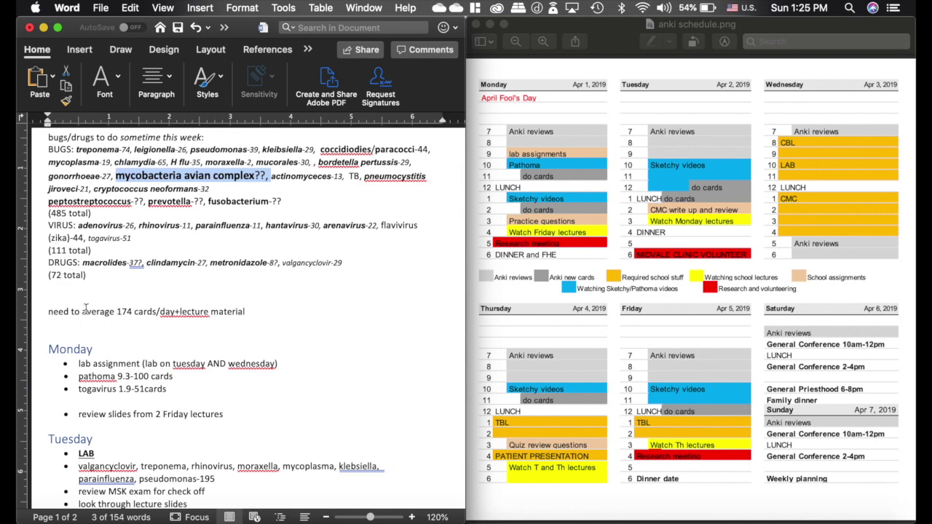
{"action": "left_click_drag", "start_coordinate": [251, 311], "coordinate": [55, 313]}
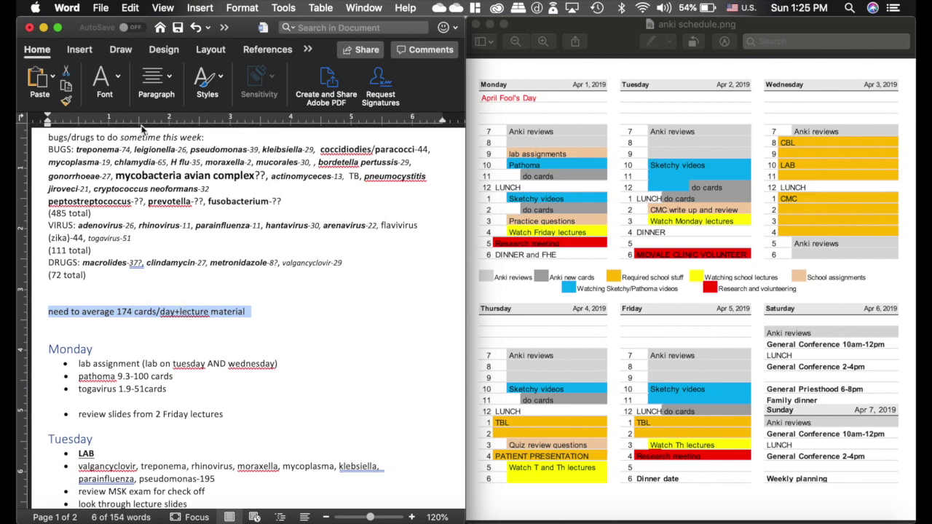
{"action": "scroll", "coordinate": [102, 241], "scroll_direction": "up", "scroll_amount": 2}
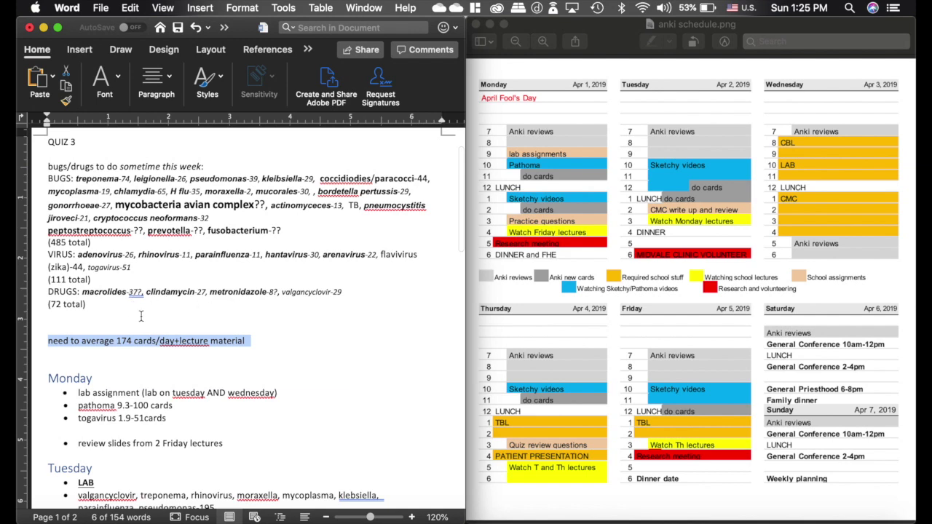
{"action": "scroll", "coordinate": [189, 316], "scroll_direction": "down", "scroll_amount": 2}
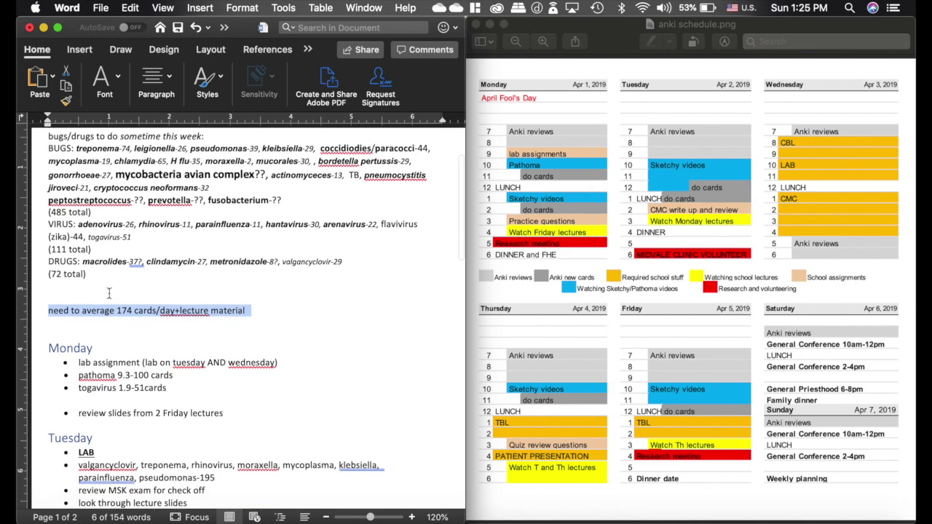
Go over Monday's tasks in the study plan, highlighting the "review slides from 2 Friday lectures" bullet and clearing the selection.
{"action": "scroll", "coordinate": [265, 312], "scroll_direction": "down", "scroll_amount": 8}
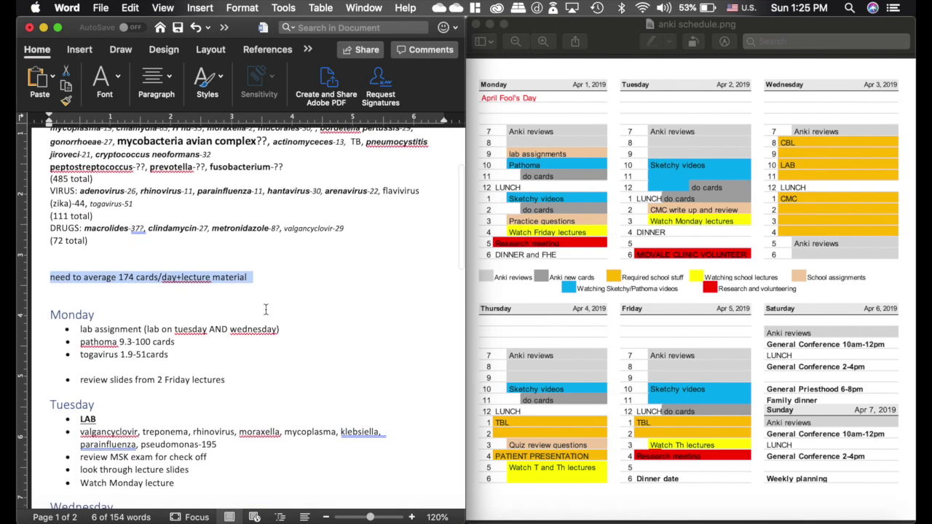
{"action": "scroll", "coordinate": [266, 310], "scroll_direction": "down", "scroll_amount": 5}
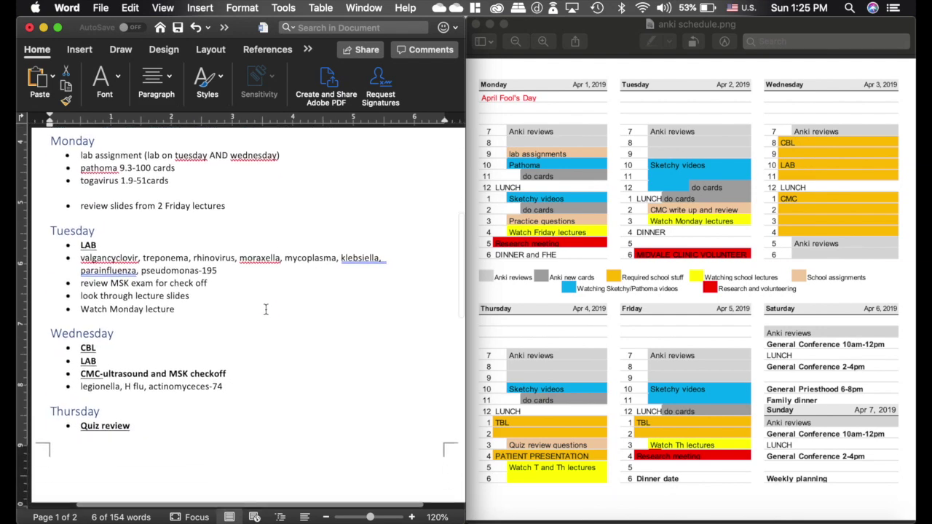
{"action": "scroll", "coordinate": [265, 310], "scroll_direction": "right", "scroll_amount": 1}
{"action": "left_click", "coordinate": [180, 177]}
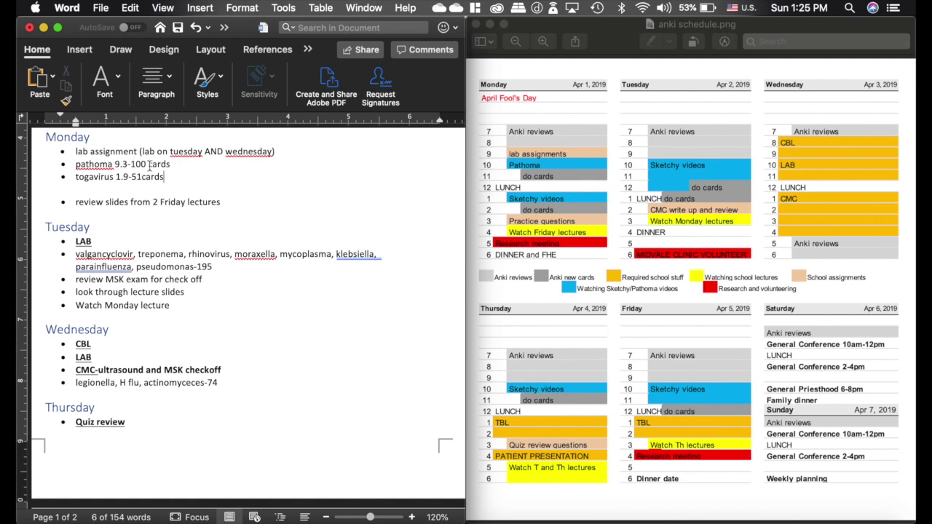
{"action": "left_click_drag", "start_coordinate": [245, 203], "coordinate": [41, 197]}
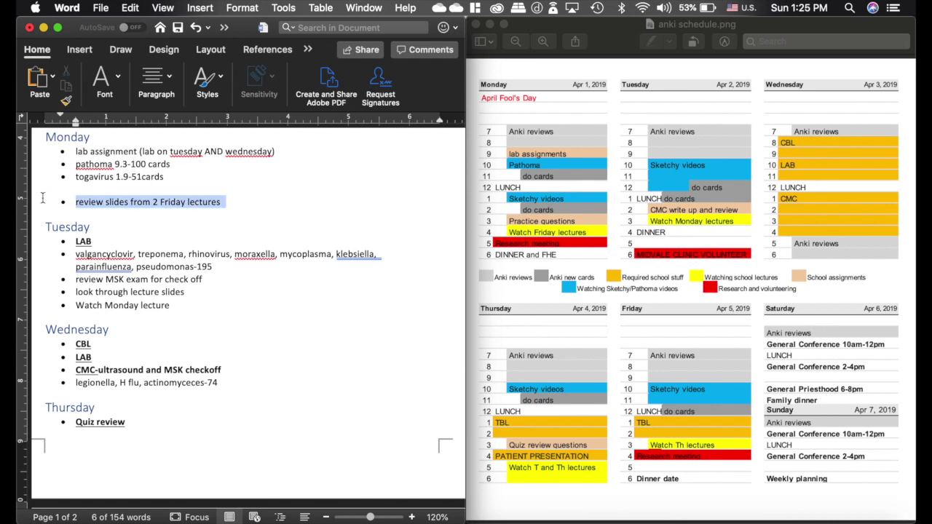
{"action": "left_click", "coordinate": [229, 203]}
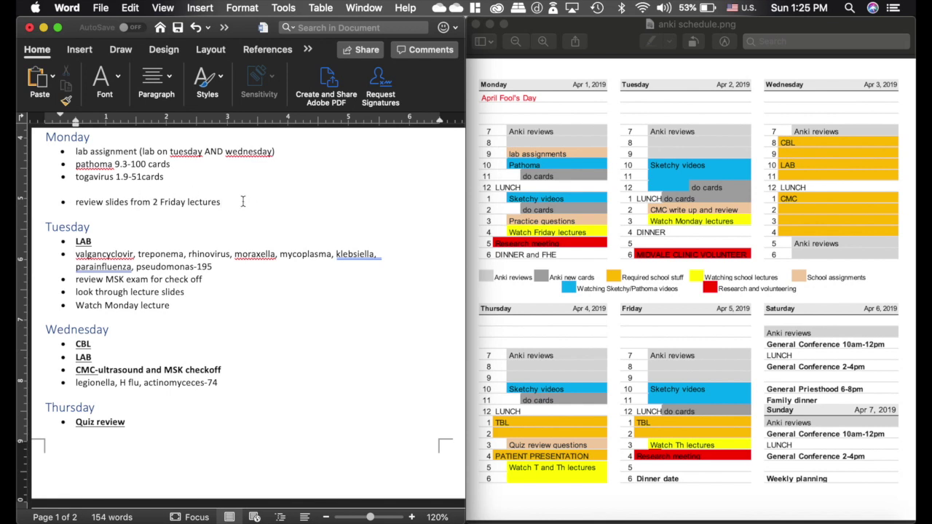
{"action": "scroll", "coordinate": [243, 201], "scroll_direction": "up", "scroll_amount": 1}
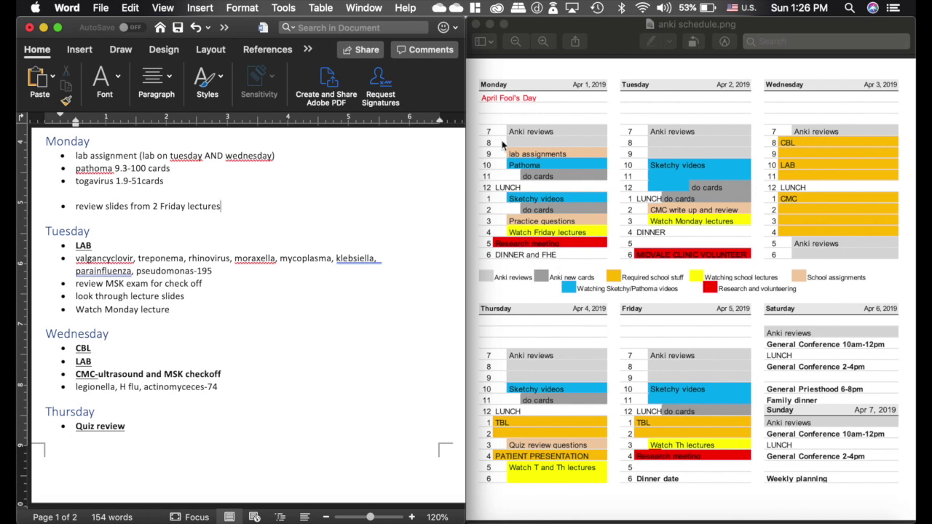
Point out Tuesday's LAB, Wednesday's CBL, LAB and CMC items, and the card number ending Tuesday's bug list by selecting them.
{"action": "scroll", "coordinate": [210, 340], "scroll_direction": "down", "scroll_amount": 4}
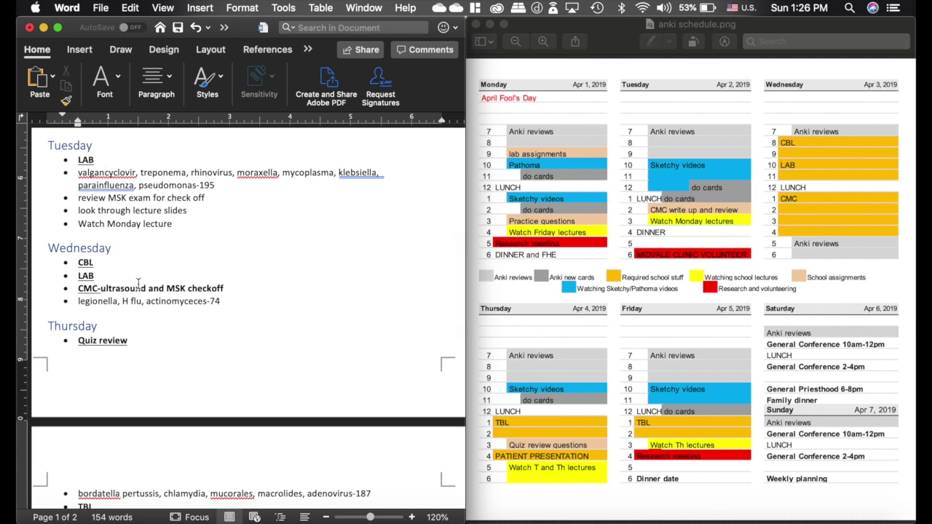
{"action": "left_click_drag", "start_coordinate": [101, 161], "coordinate": [71, 162]}
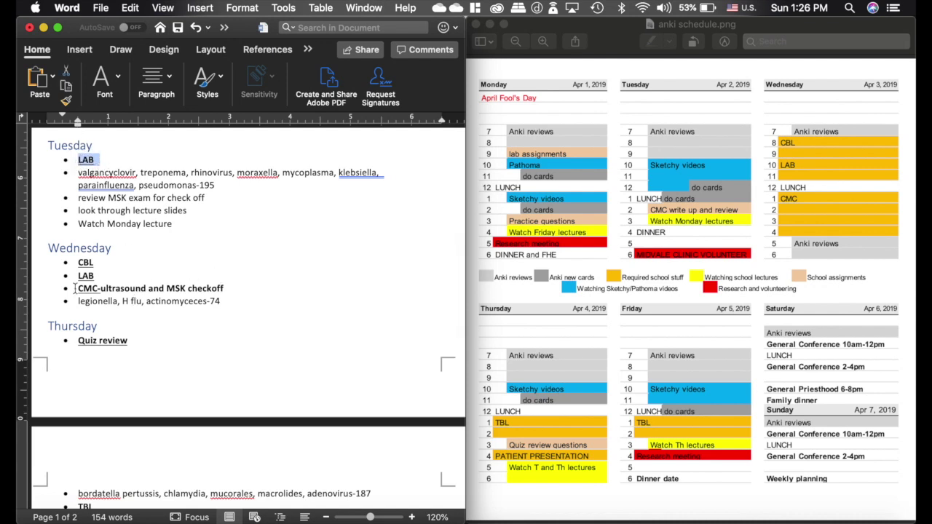
{"action": "left_click_drag", "start_coordinate": [97, 290], "coordinate": [77, 262]}
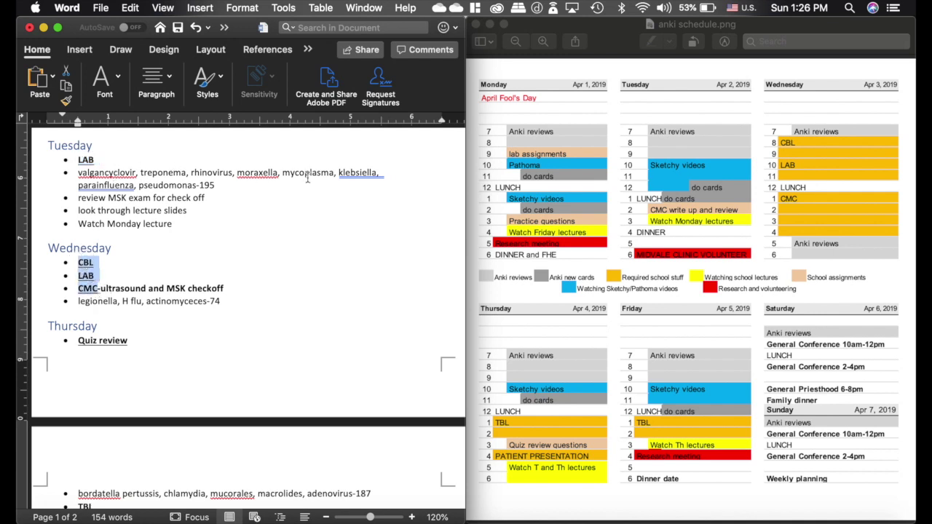
{"action": "left_click", "coordinate": [225, 187]}
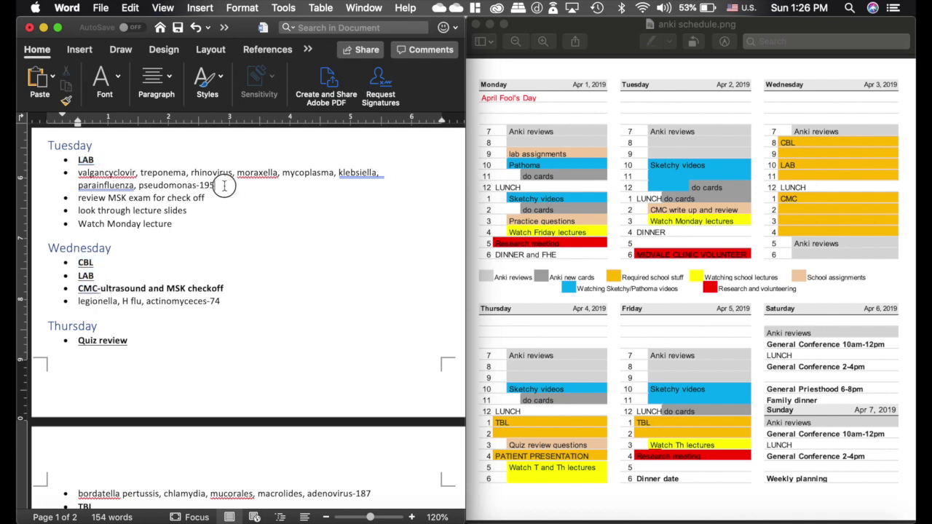
{"action": "left_click_drag", "start_coordinate": [225, 187], "coordinate": [205, 189]}
{"action": "left_click", "coordinate": [225, 188]}
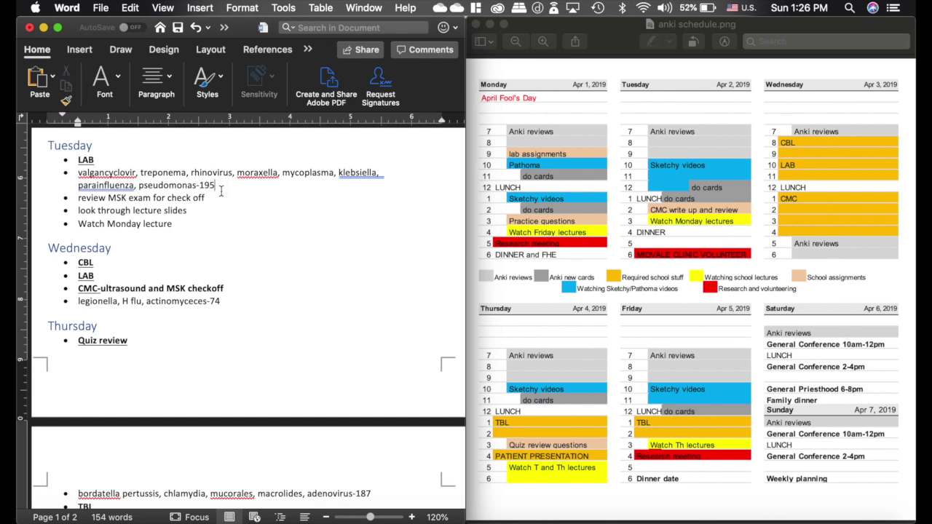
Switch to Anki, expand the AnKing deck and set the Zanki Step Decks options to 9999 new cards per day.
{"action": "key", "text": "ctrl+Left"}
{"action": "key", "text": "ctrl+Left"}
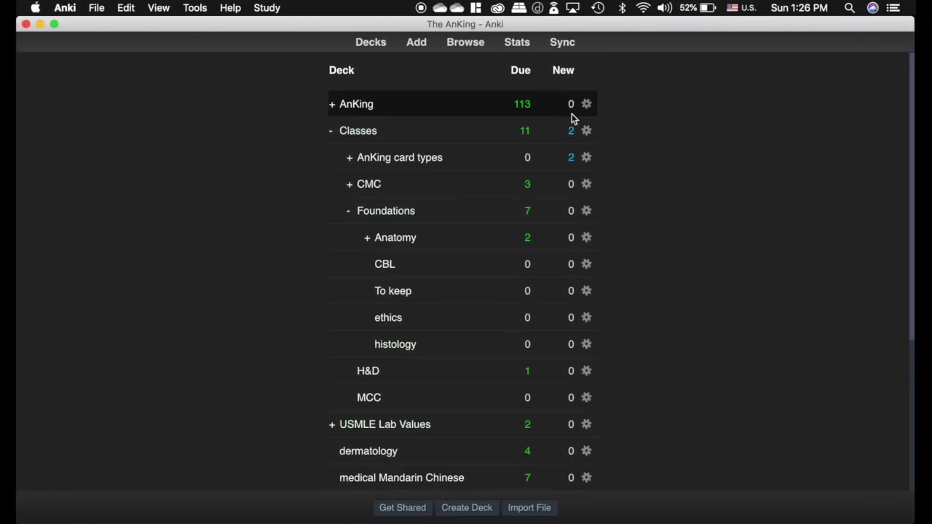
{"action": "left_click", "coordinate": [332, 104]}
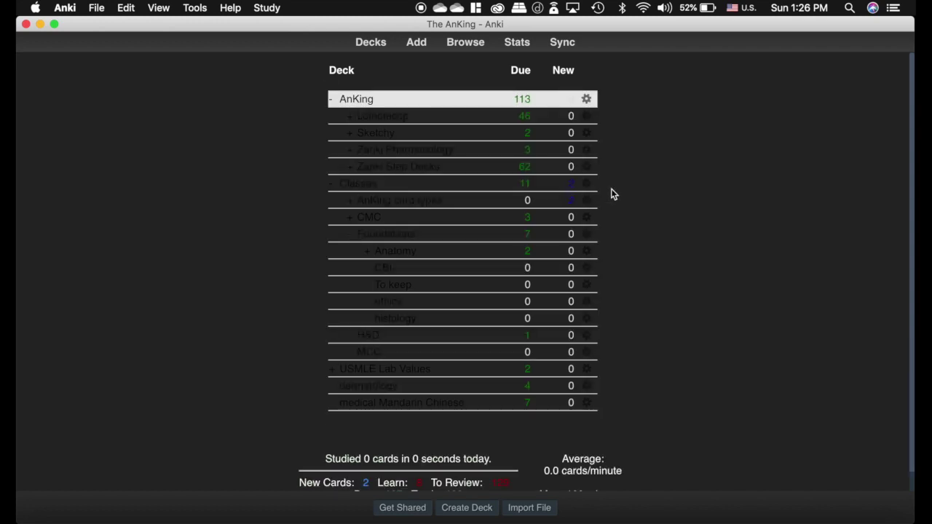
{"action": "left_click", "coordinate": [588, 213]}
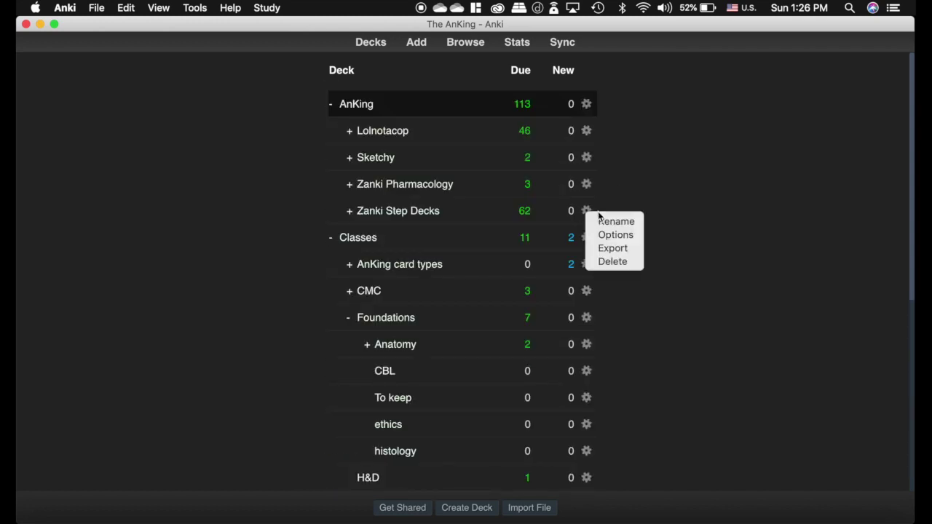
{"action": "left_click", "coordinate": [631, 235]}
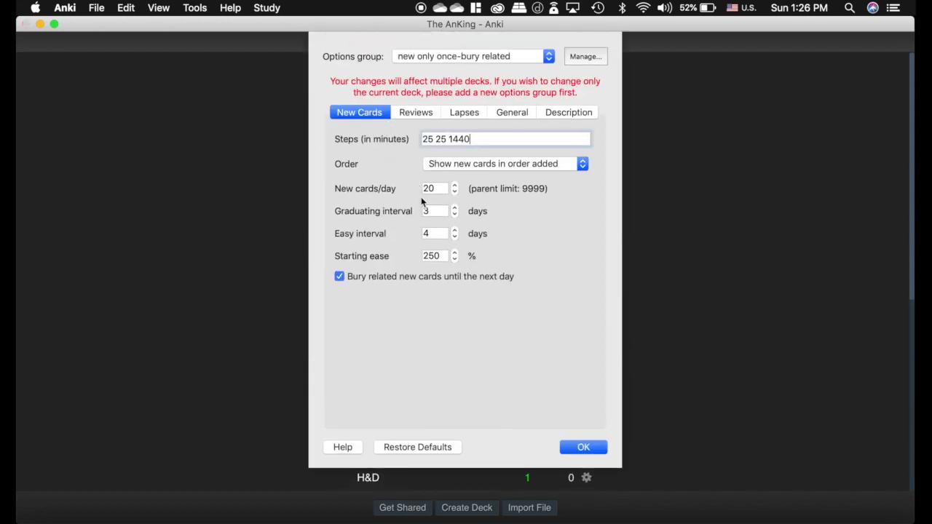
{"action": "double_click", "coordinate": [437, 188]}
{"action": "type", "text": "9999"}
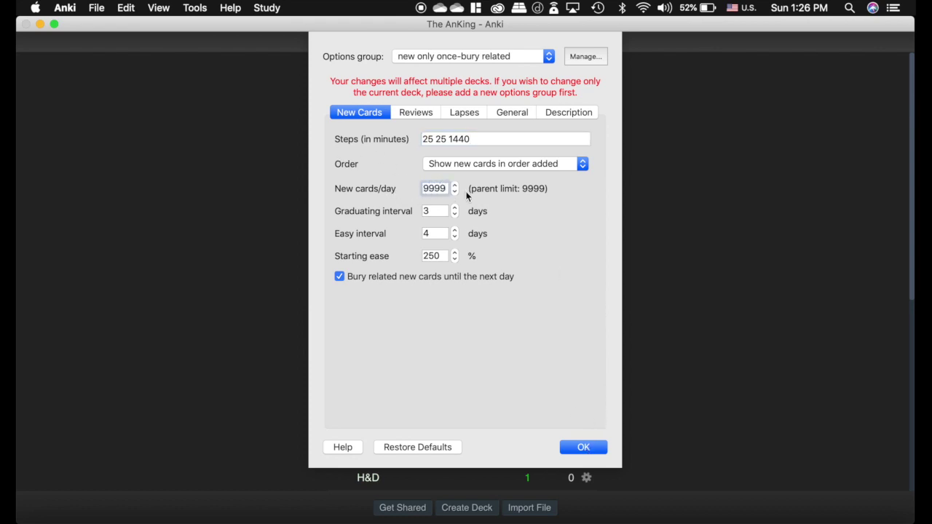
{"action": "left_click", "coordinate": [583, 447]}
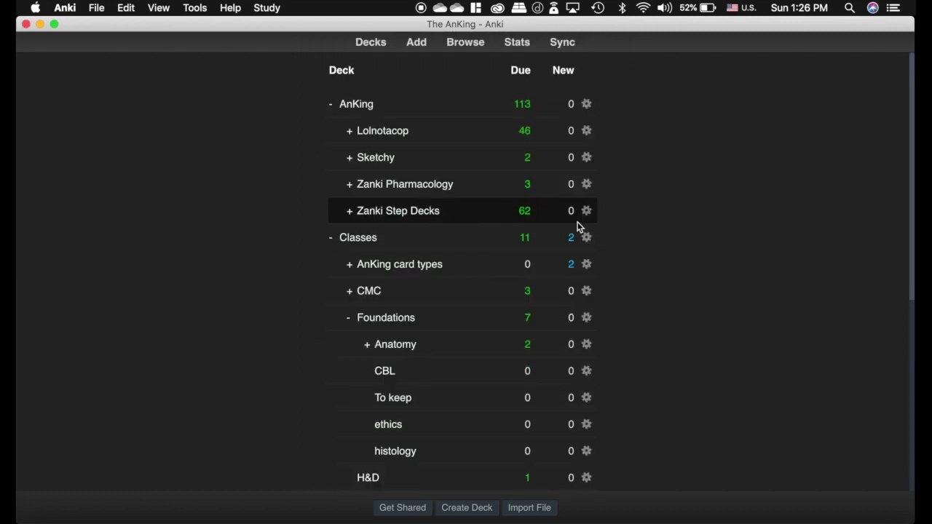
Return to the Word study plan and highlight Wednesday's CBL, LAB and CMC items and its legionella, H flu, actinomyceces line in turn.
{"action": "key", "text": "ctrl+Right"}
{"action": "key", "text": "ctrl+Right"}
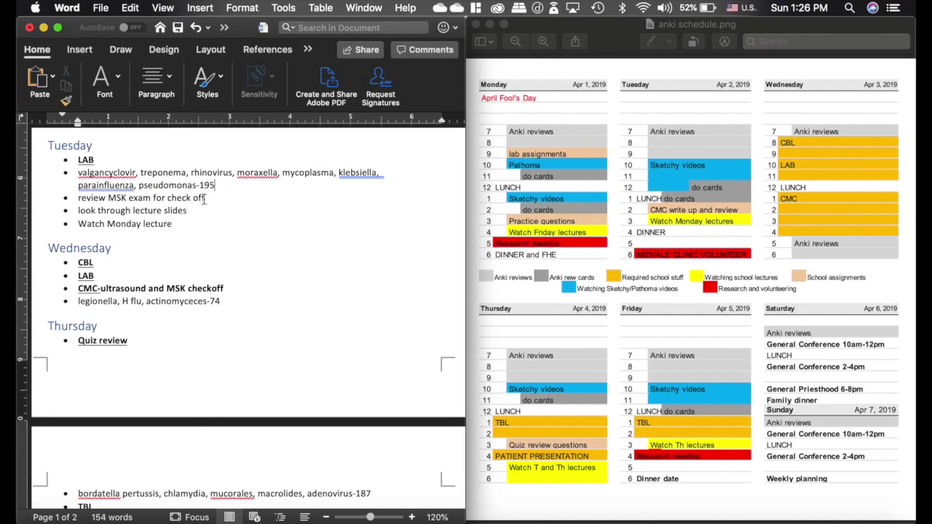
{"action": "scroll", "coordinate": [243, 232], "scroll_direction": "down", "scroll_amount": 5}
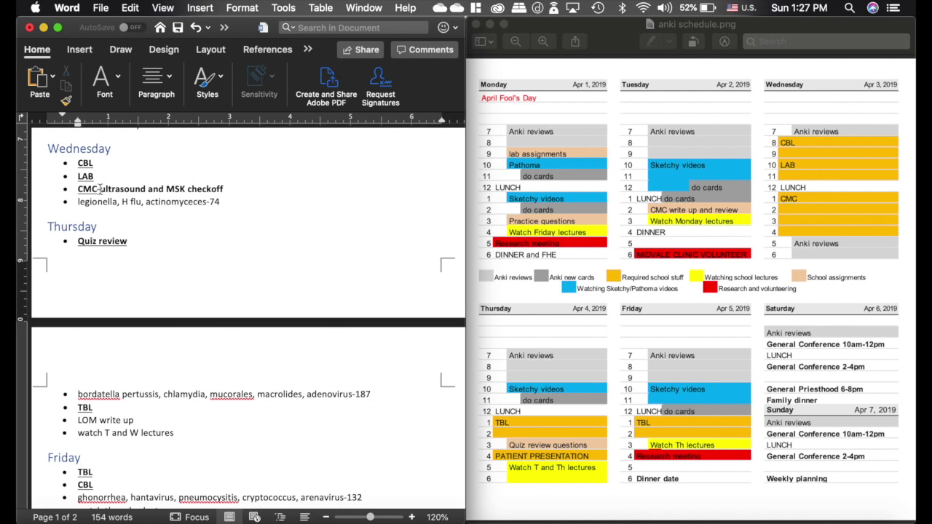
{"action": "left_click_drag", "start_coordinate": [100, 188], "coordinate": [78, 163]}
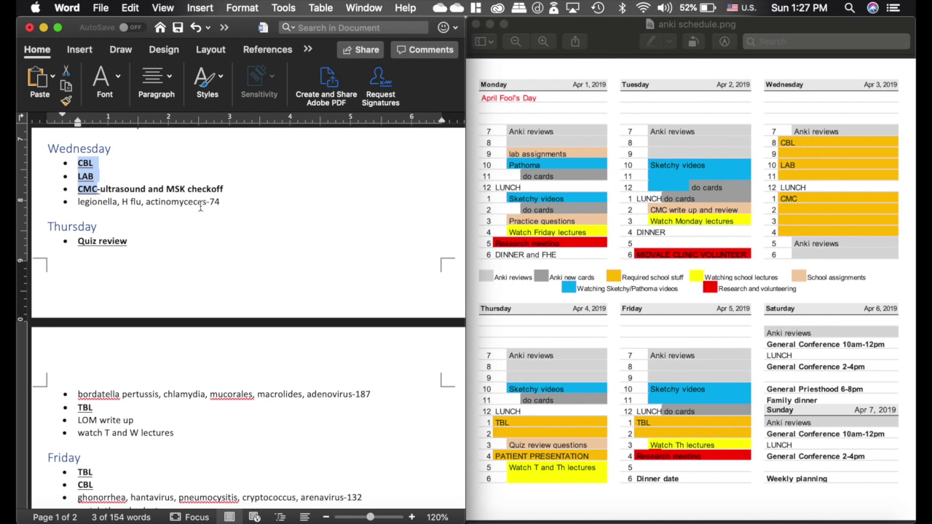
{"action": "left_click_drag", "start_coordinate": [232, 204], "coordinate": [83, 204]}
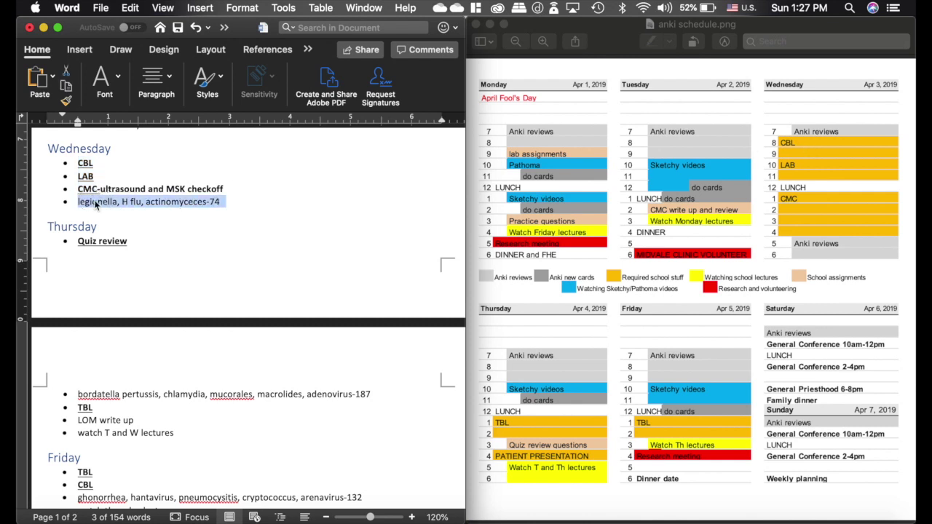
{"action": "left_click", "coordinate": [243, 209]}
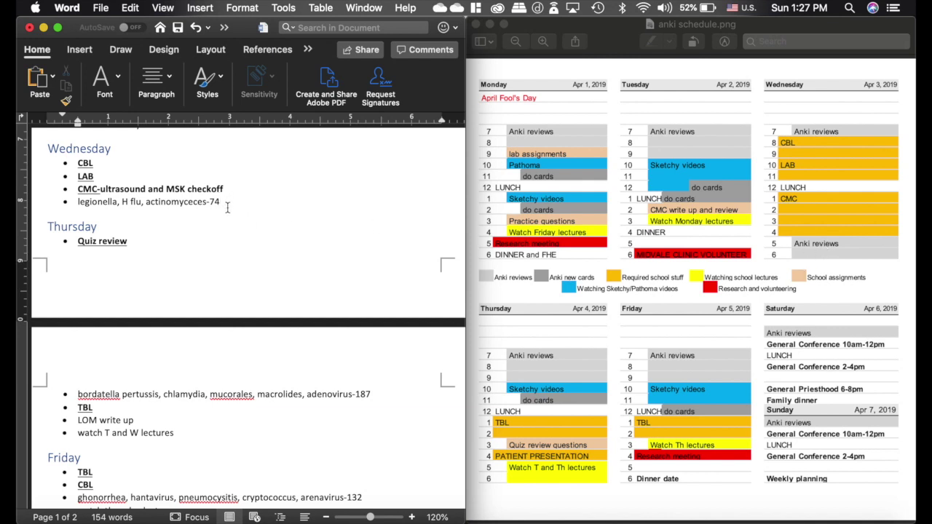
Go over the Thursday to Sunday plan, highlighting Sunday's "Cry" bullet and clearing the selection.
{"action": "scroll", "coordinate": [264, 251], "scroll_direction": "down", "scroll_amount": 5}
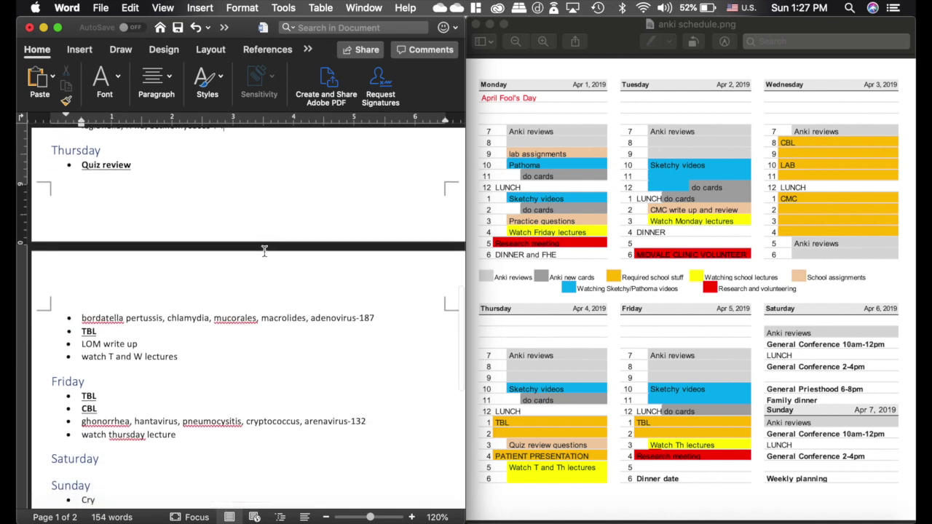
{"action": "scroll", "coordinate": [706, 310], "scroll_direction": "down", "scroll_amount": 2}
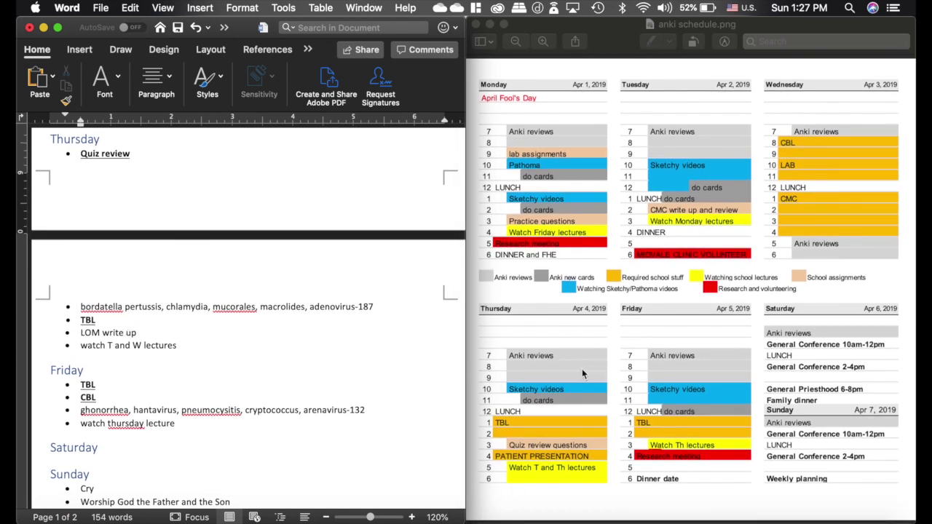
{"action": "scroll", "coordinate": [286, 367], "scroll_direction": "down", "scroll_amount": 7}
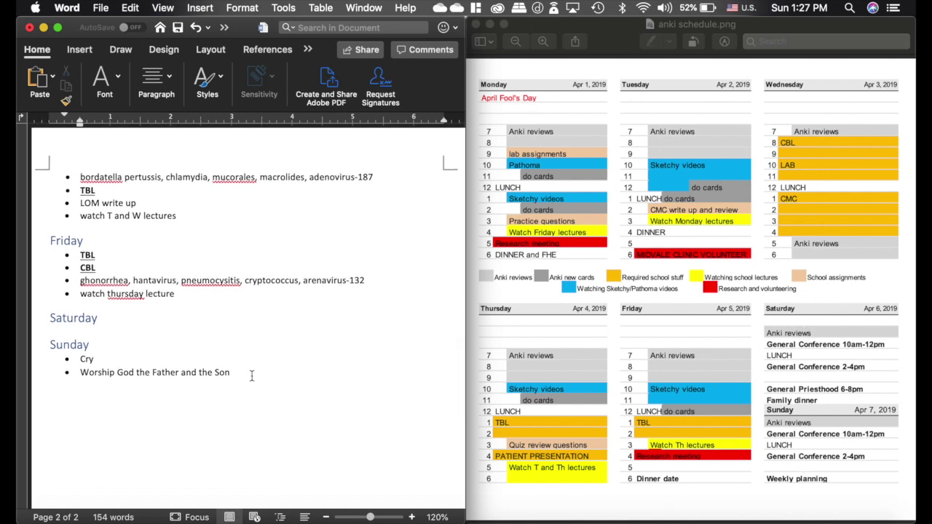
{"action": "left_click_drag", "start_coordinate": [95, 360], "coordinate": [64, 359]}
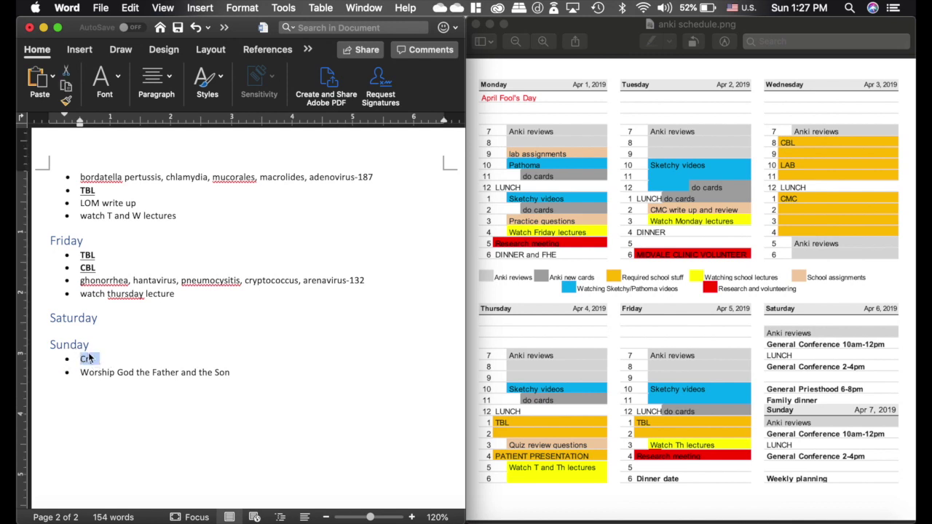
{"action": "left_click", "coordinate": [256, 373]}
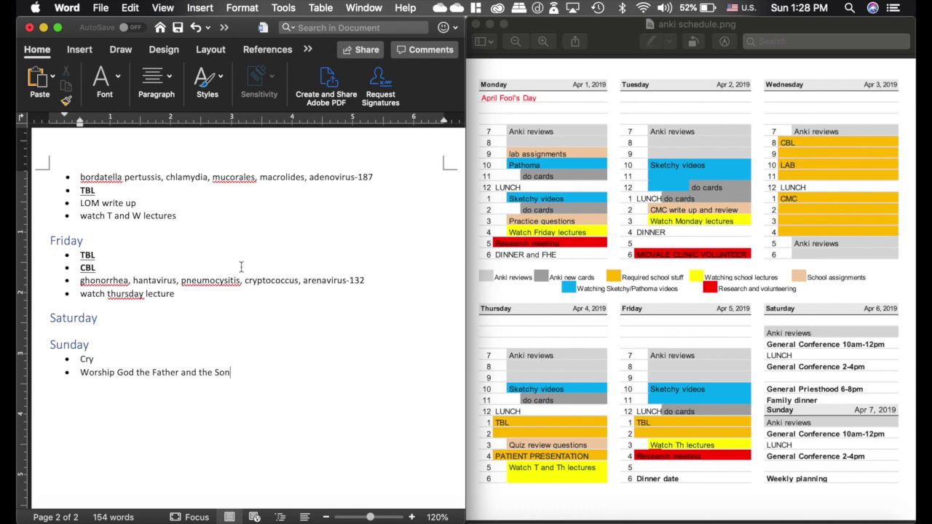
Review the whole plan again from the weekly bugs/drugs list to Sunday, briefly highlighting Tuesday's bug list along the way.
{"action": "scroll", "coordinate": [130, 255], "scroll_direction": "up", "scroll_amount": 10}
{"action": "scroll", "coordinate": [129, 254], "scroll_direction": "up", "scroll_amount": 5}
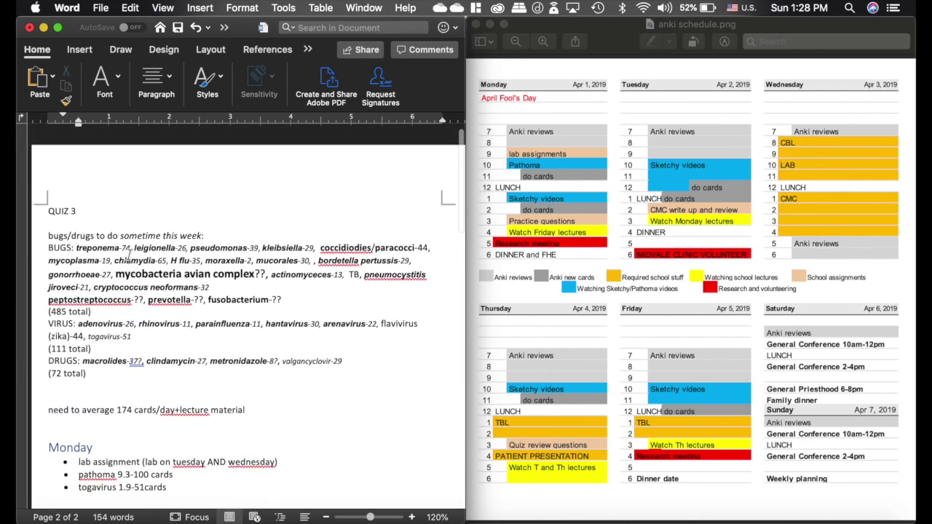
{"action": "scroll", "coordinate": [219, 342], "scroll_direction": "down", "scroll_amount": 5}
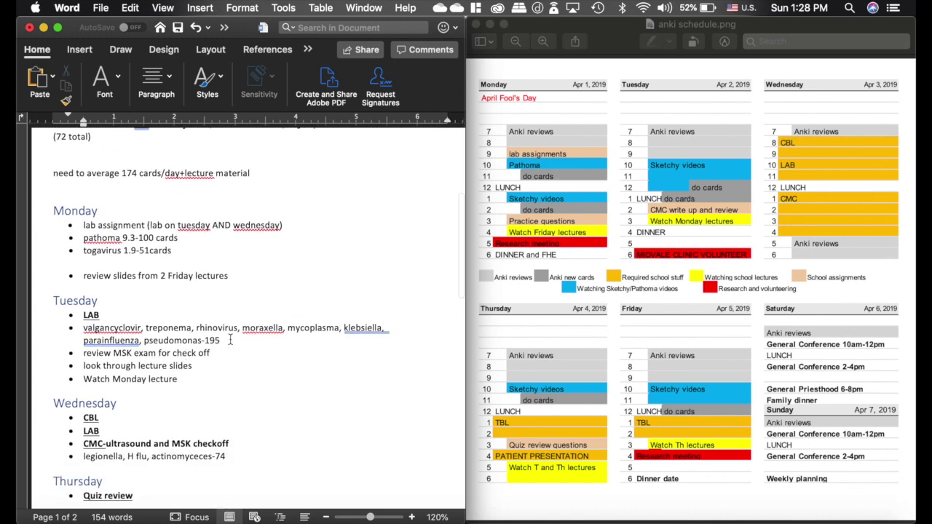
{"action": "left_click_drag", "start_coordinate": [230, 339], "coordinate": [83, 327]}
{"action": "left_click", "coordinate": [234, 339]}
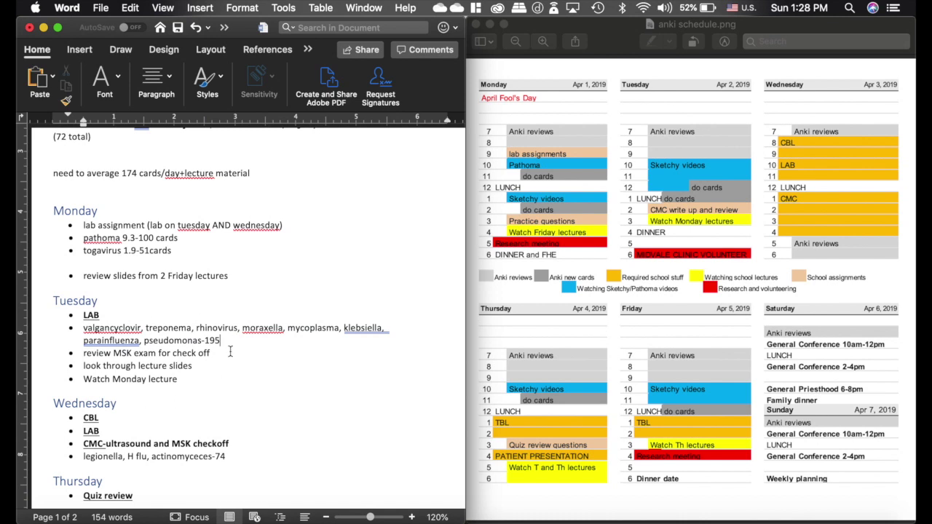
{"action": "scroll", "coordinate": [261, 351], "scroll_direction": "down", "scroll_amount": 3}
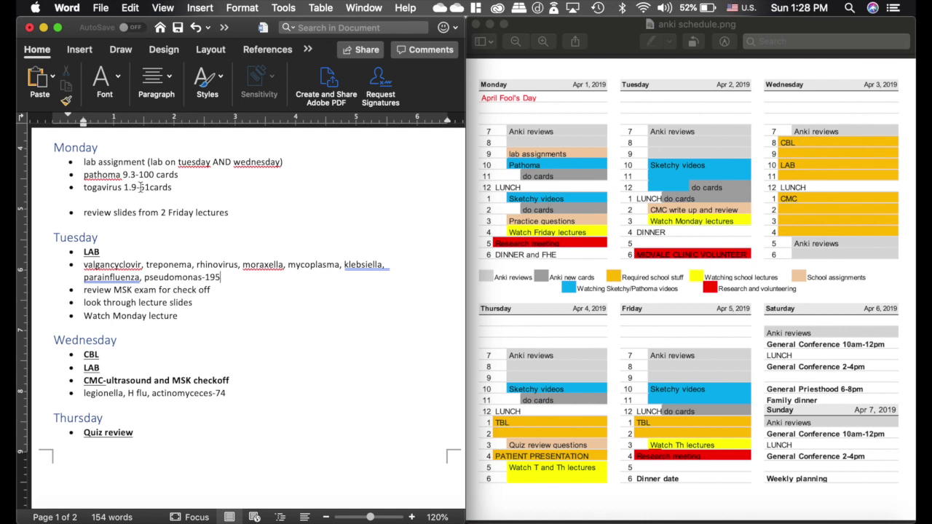
{"action": "scroll", "coordinate": [245, 311], "scroll_direction": "down", "scroll_amount": 5}
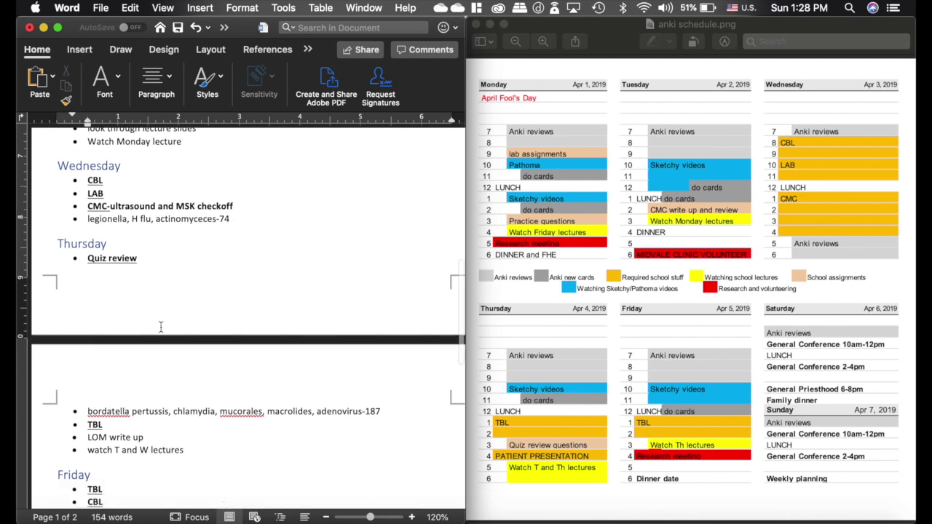
{"action": "scroll", "coordinate": [316, 328], "scroll_direction": "down", "scroll_amount": 4}
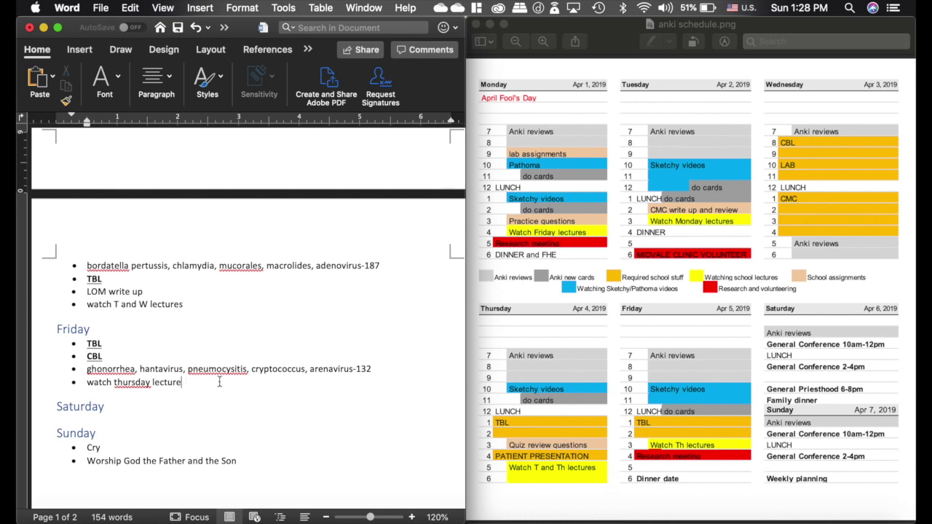
{"action": "scroll", "coordinate": [220, 381], "scroll_direction": "down", "scroll_amount": 2}
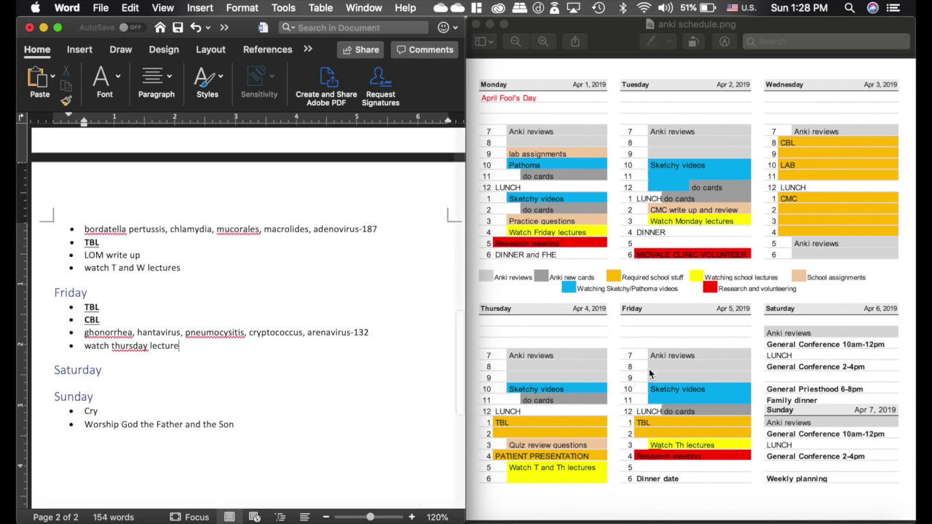
Switch to OneNote and look through the lecture slides on the Quiz 3 page, as far as the Mycobacterium avium complex slide.
{"action": "key", "text": "ctrl+Right"}
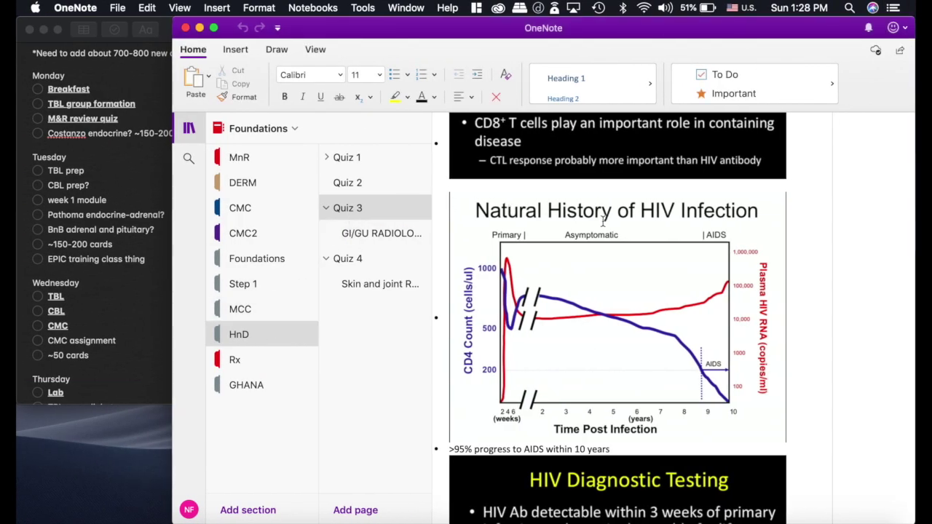
{"action": "scroll", "coordinate": [603, 221], "scroll_direction": "up", "scroll_amount": 5}
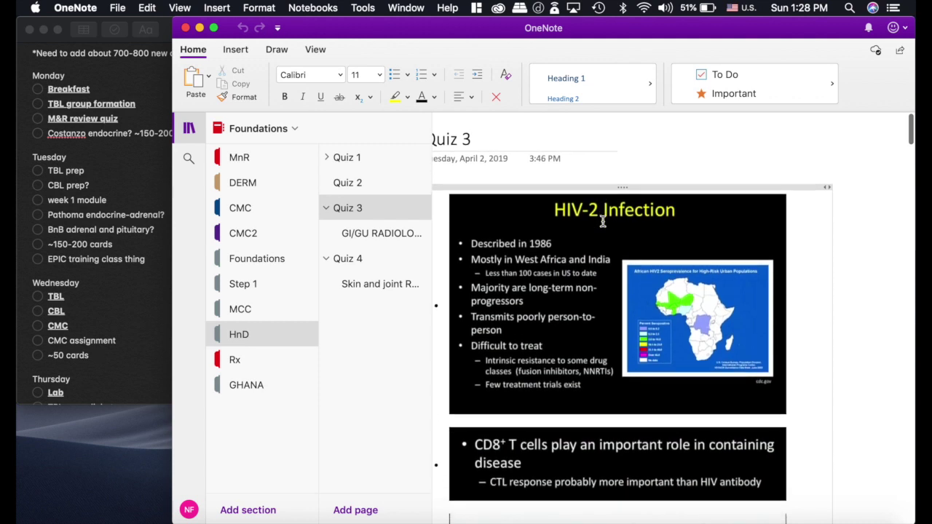
{"action": "scroll", "coordinate": [671, 261], "scroll_direction": "down", "scroll_amount": 1}
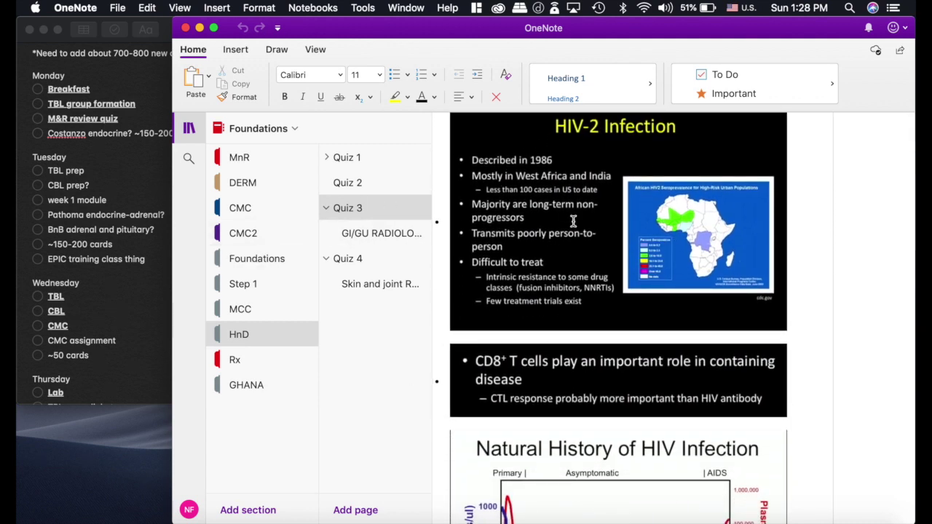
{"action": "scroll", "coordinate": [574, 219], "scroll_direction": "up", "scroll_amount": 1}
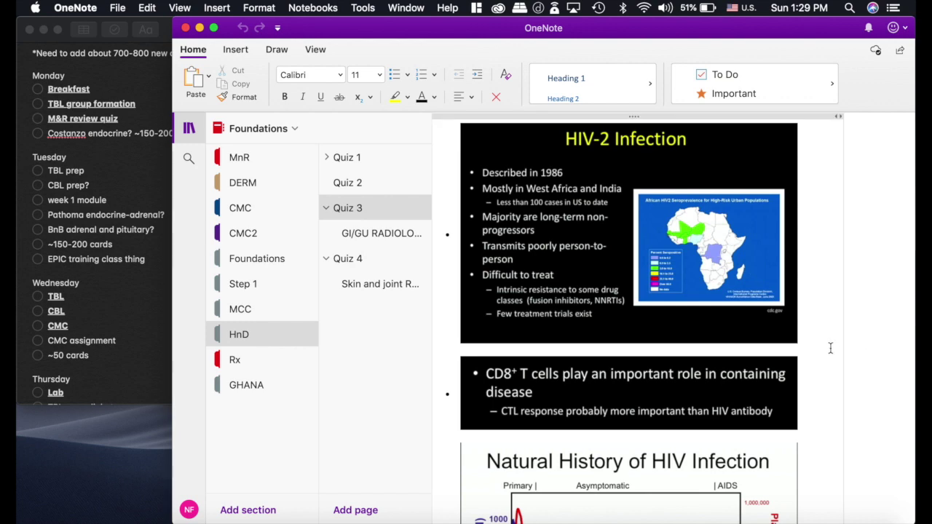
{"action": "scroll", "coordinate": [829, 348], "scroll_direction": "down", "scroll_amount": 10}
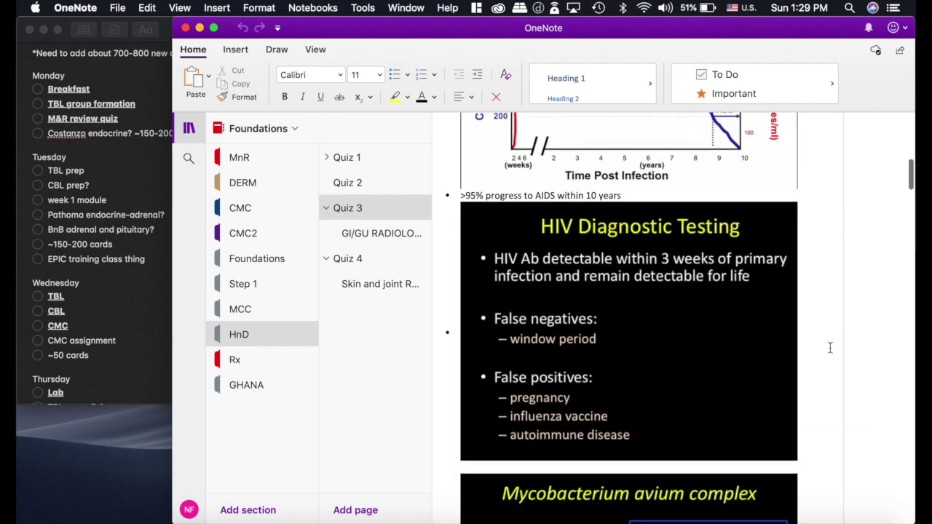
{"action": "scroll", "coordinate": [798, 357], "scroll_direction": "down", "scroll_amount": 10}
{"action": "scroll", "coordinate": [799, 358], "scroll_direction": "right", "scroll_amount": 3}
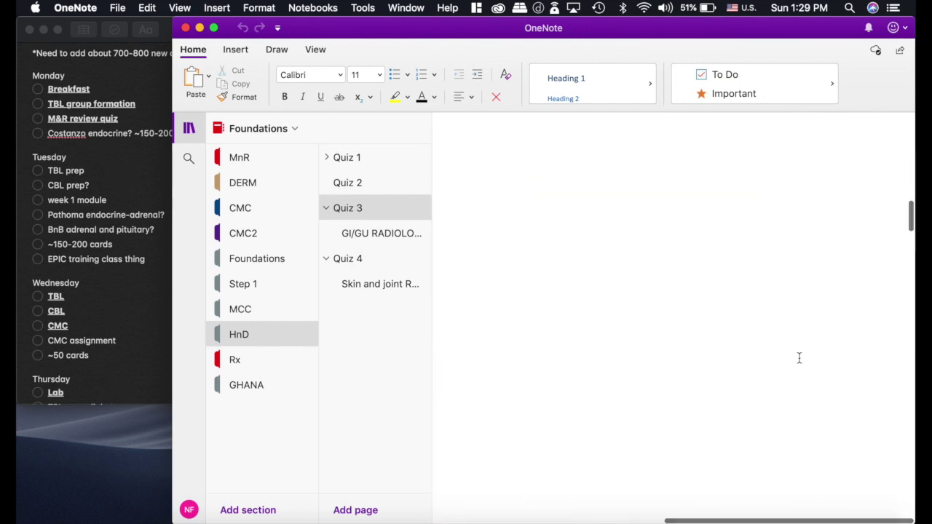
{"action": "scroll", "coordinate": [799, 357], "scroll_direction": "up", "scroll_amount": 5}
{"action": "scroll", "coordinate": [799, 357], "scroll_direction": "left", "scroll_amount": 3}
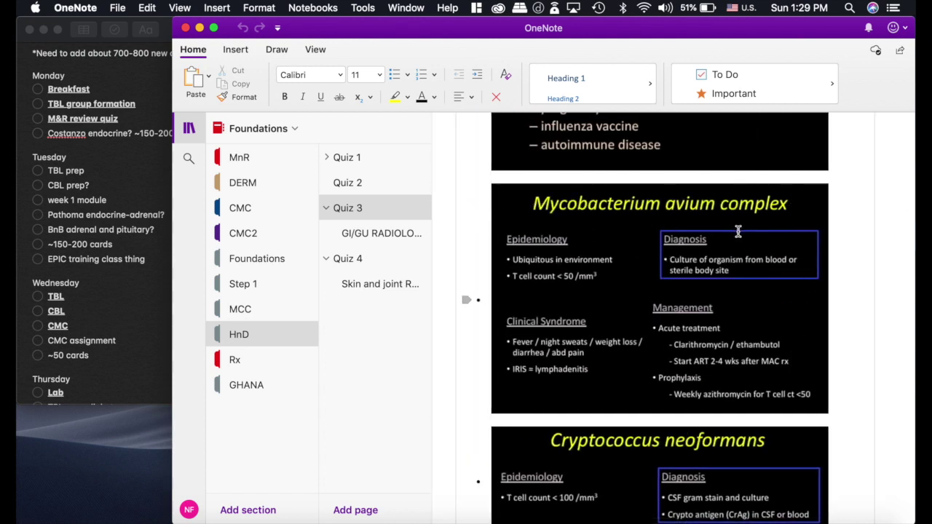
Go back to the Word study plan and highlight the mycobacteria avian complex entry in the BUGS list.
{"action": "key", "text": "ctrl+Left"}
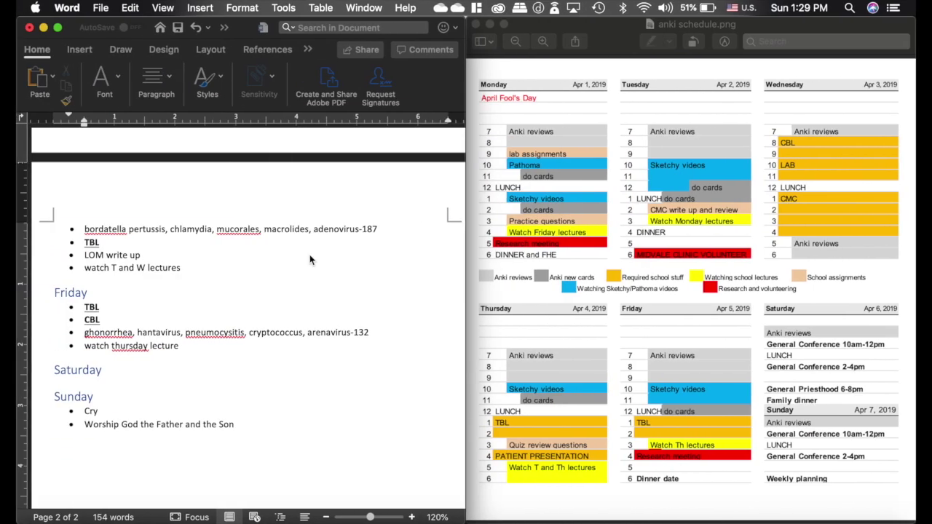
{"action": "scroll", "coordinate": [163, 221], "scroll_direction": "up", "scroll_amount": 20}
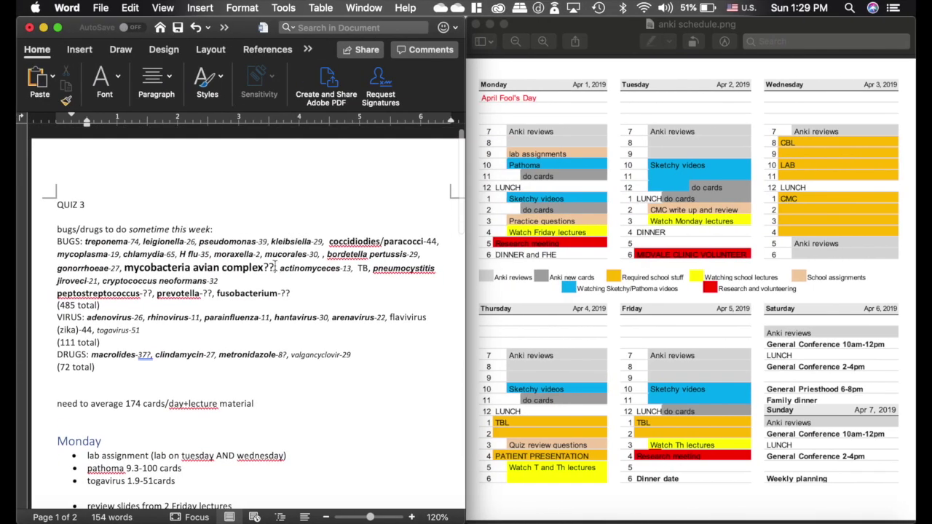
{"action": "left_click_drag", "start_coordinate": [275, 267], "coordinate": [136, 272]}
Return to the OneNote Quiz 3 page and find the highlighted question about complicated UTI beside the slides.
{"action": "key", "text": "ctrl+Right"}
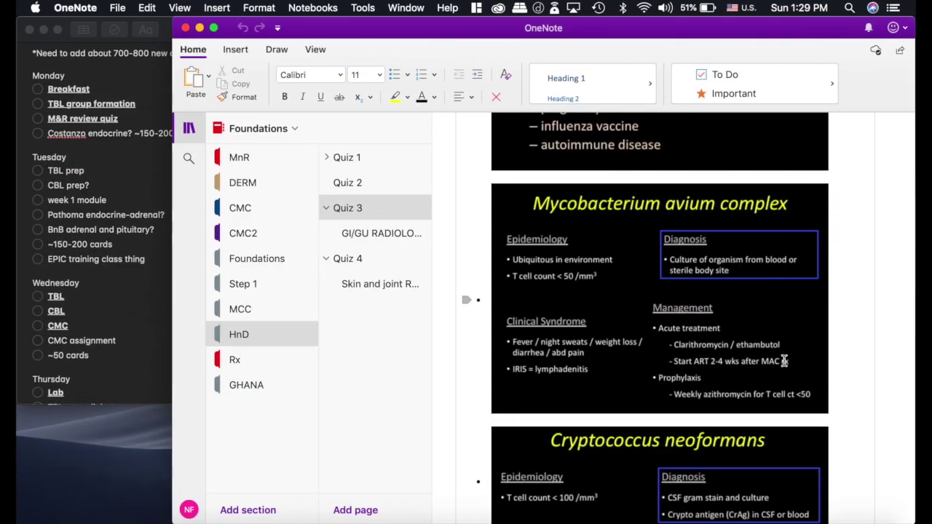
{"action": "scroll", "coordinate": [849, 364], "scroll_direction": "right", "scroll_amount": 5}
{"action": "scroll", "coordinate": [849, 364], "scroll_direction": "down", "scroll_amount": 5}
{"action": "scroll", "coordinate": [849, 364], "scroll_direction": "right", "scroll_amount": 8}
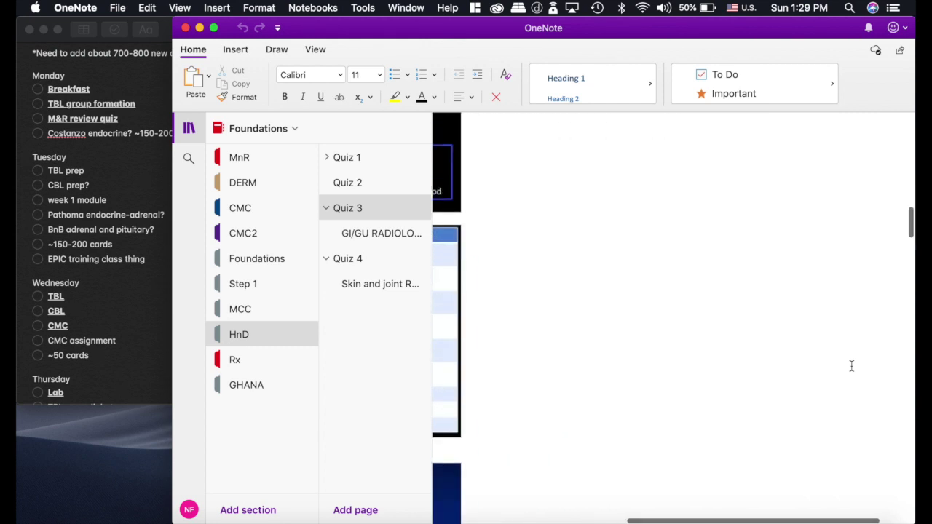
{"action": "scroll", "coordinate": [851, 365], "scroll_direction": "down", "scroll_amount": 10}
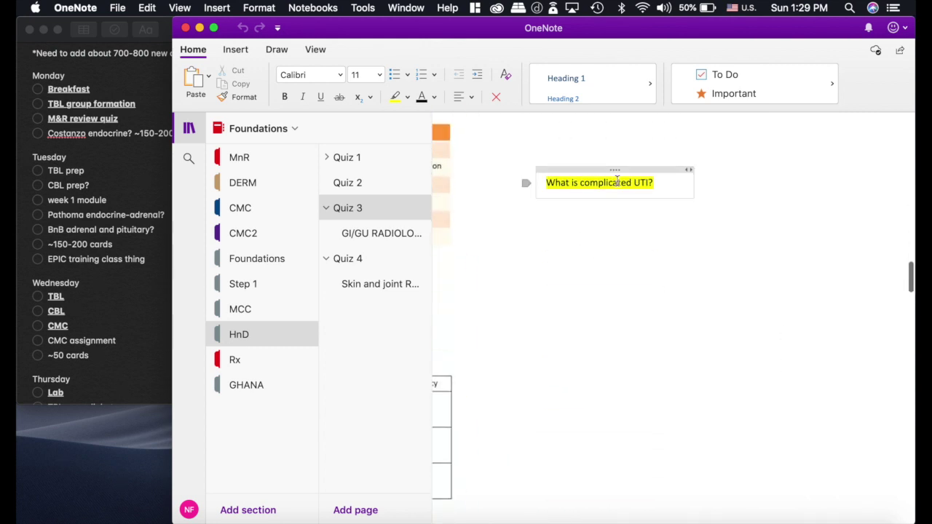
Compare the complicated UTI question with the UTI Definitions slide and look through the neighbouring slides on the Quiz 3 page.
{"action": "scroll", "coordinate": [614, 267], "scroll_direction": "left", "scroll_amount": 5}
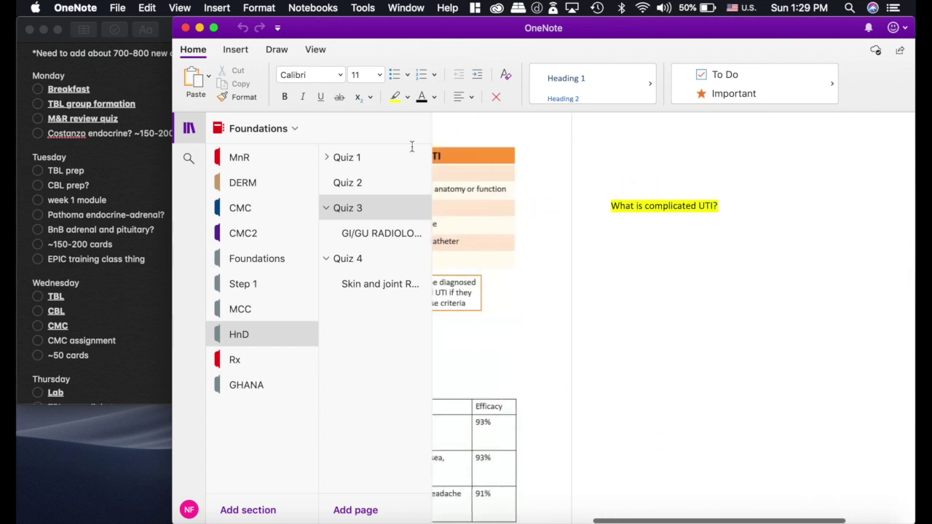
{"action": "scroll", "coordinate": [687, 228], "scroll_direction": "right", "scroll_amount": 5}
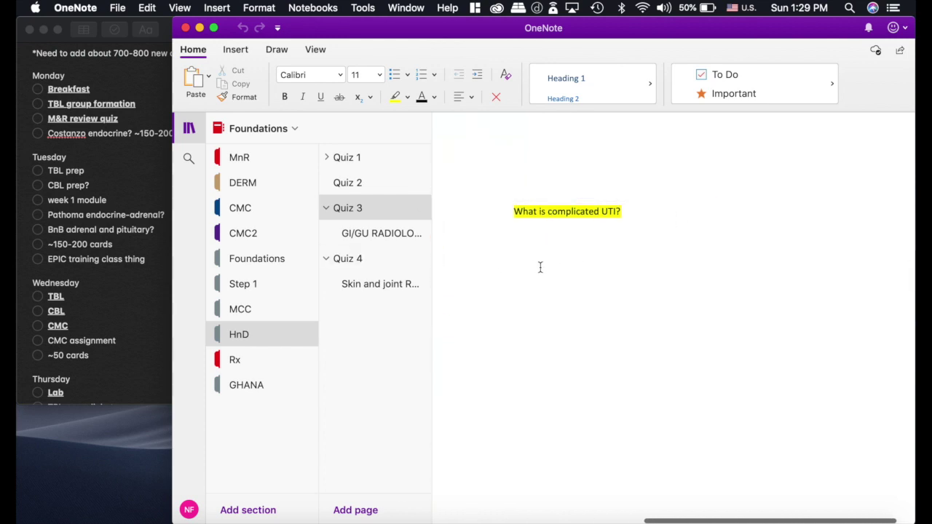
{"action": "scroll", "coordinate": [540, 267], "scroll_direction": "left", "scroll_amount": 5}
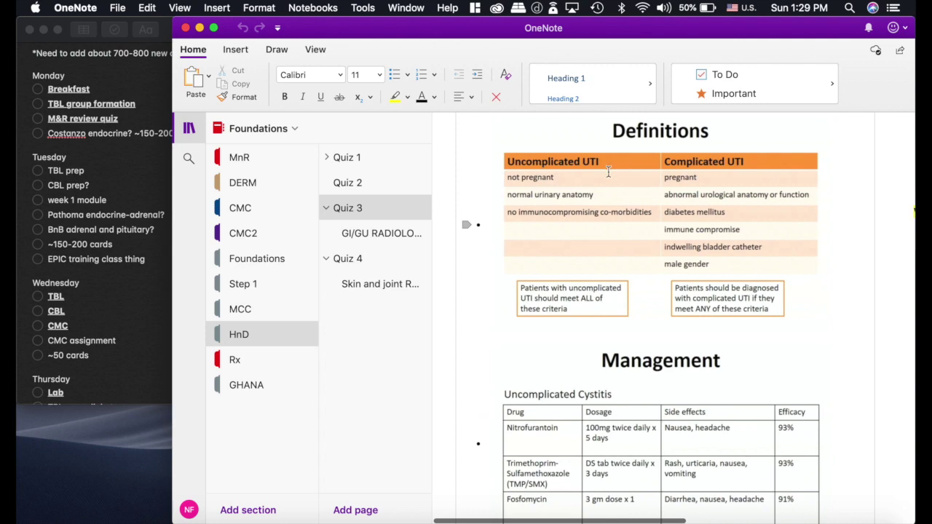
{"action": "scroll", "coordinate": [755, 253], "scroll_direction": "down", "scroll_amount": 20}
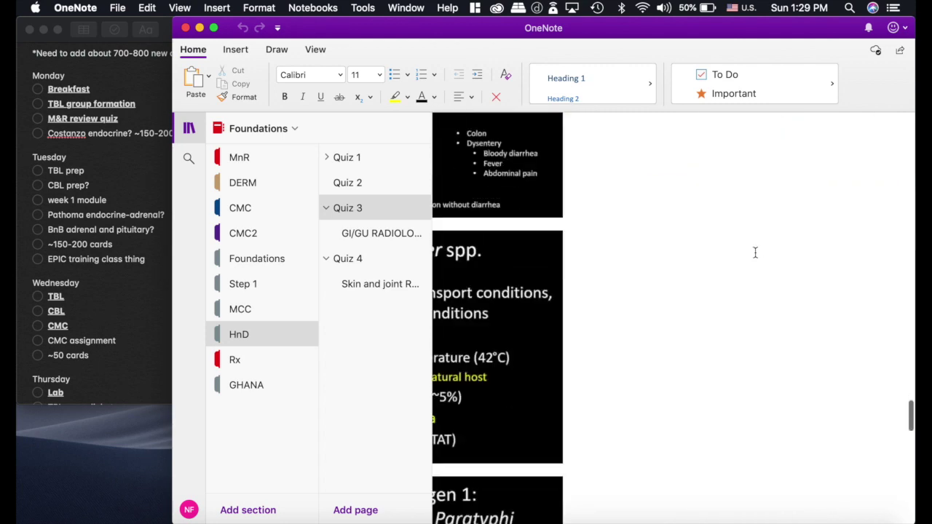
{"action": "scroll", "coordinate": [755, 253], "scroll_direction": "up", "scroll_amount": 15}
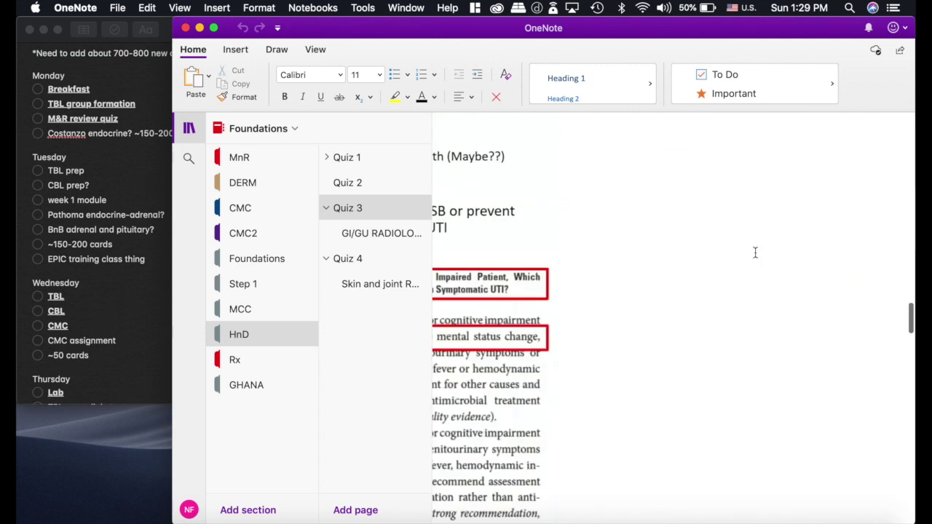
{"action": "scroll", "coordinate": [755, 252], "scroll_direction": "down", "scroll_amount": 5}
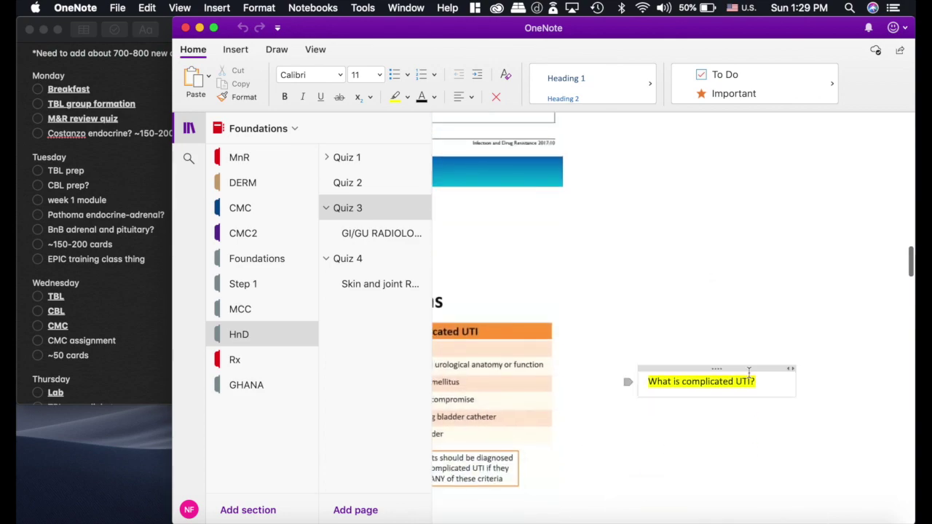
Switch to Anki and look through the subdecks under Classes in the deck list.
{"action": "key", "text": "ctrl+Right"}
{"action": "key", "text": "ctrl+Right"}
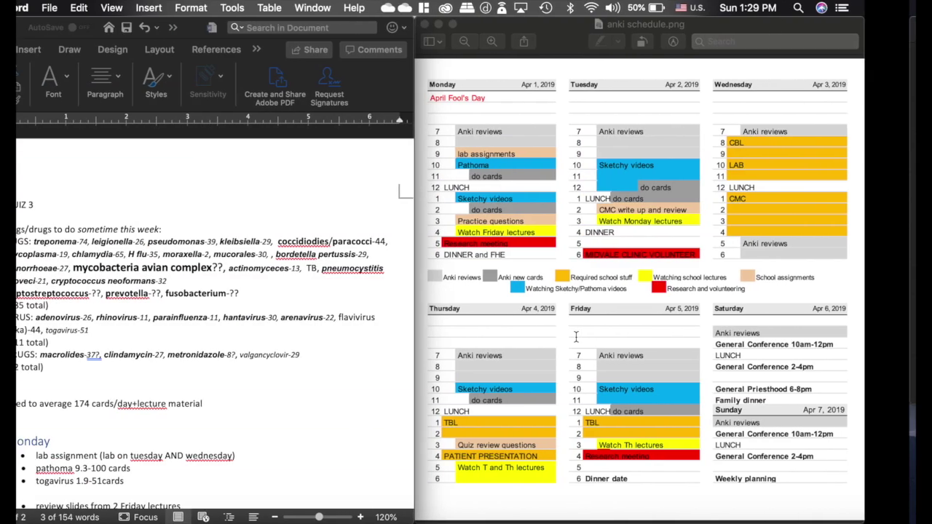
{"action": "key", "text": "ctrl+Right"}
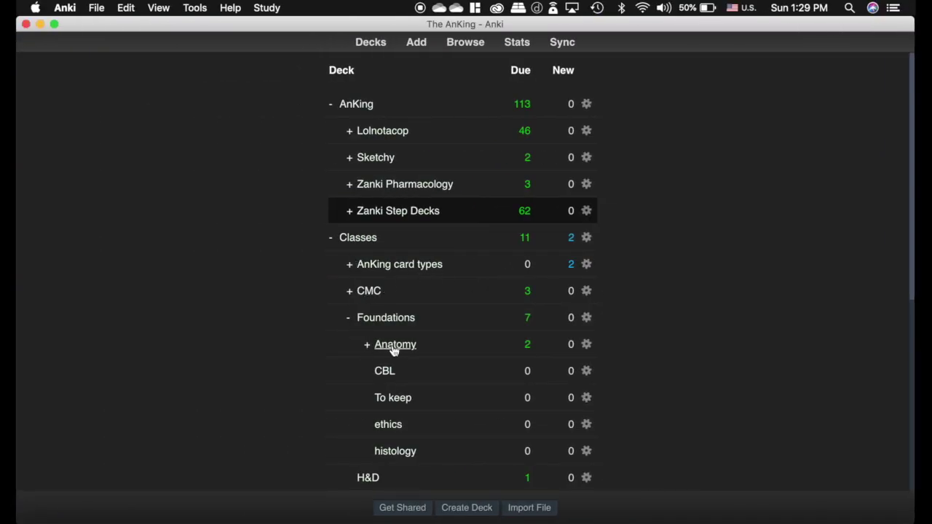
{"action": "scroll", "coordinate": [366, 427], "scroll_direction": "down", "scroll_amount": 3}
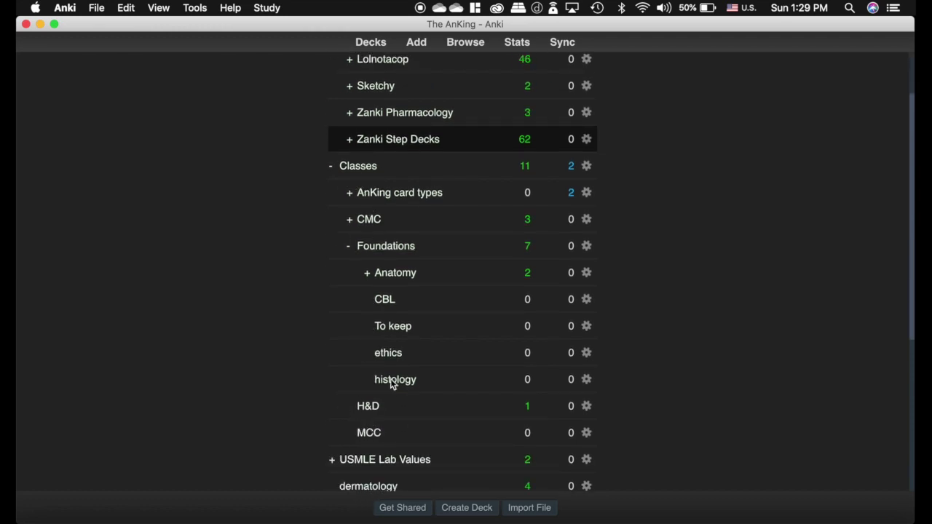
Return to the OneNote Quiz 3 page and view the complicated UTI question beside the Definitions slide again.
{"action": "key", "text": "ctrl+Right"}
{"action": "key", "text": "ctrl+Right"}
{"action": "key", "text": "ctrl+Right"}
{"action": "key", "text": "ctrl+Right"}
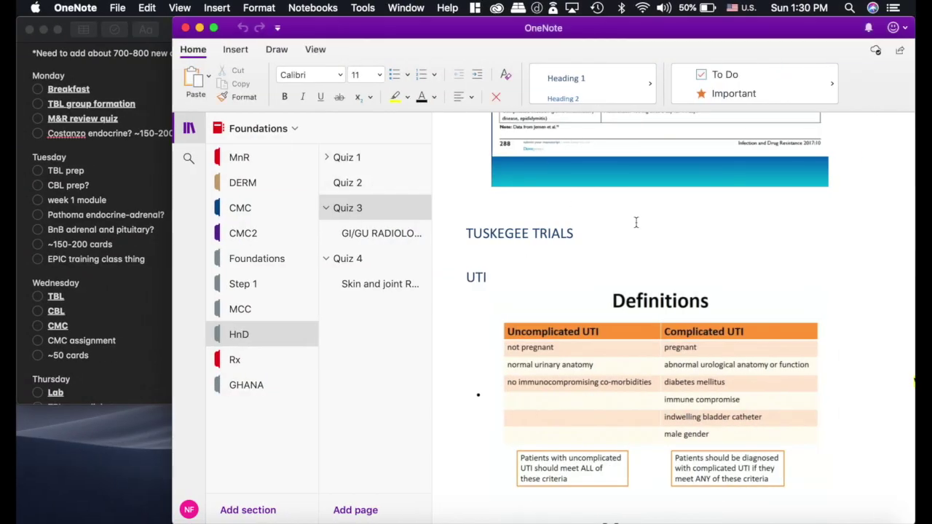
{"action": "scroll", "coordinate": [808, 437], "scroll_direction": "right", "scroll_amount": 4}
{"action": "scroll", "coordinate": [828, 306], "scroll_direction": "down", "scroll_amount": 2}
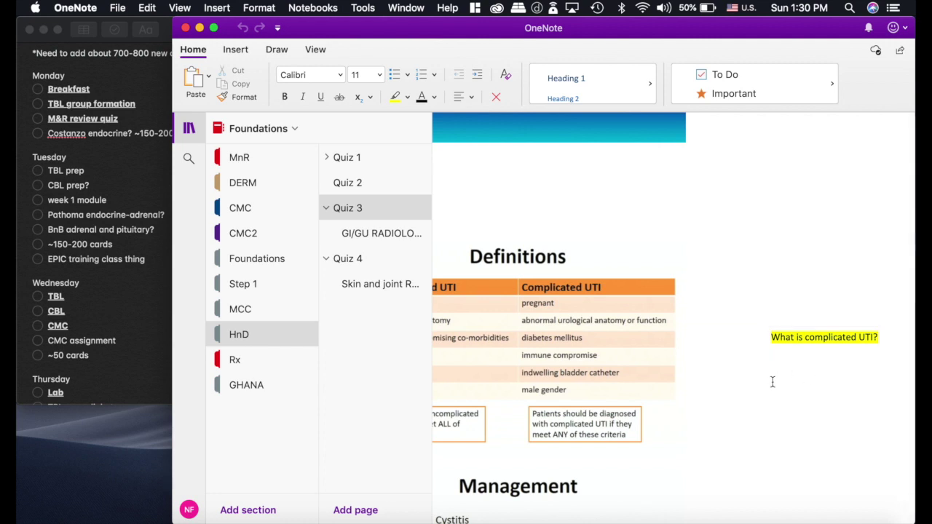
{"action": "scroll", "coordinate": [773, 381], "scroll_direction": "left", "scroll_amount": 4}
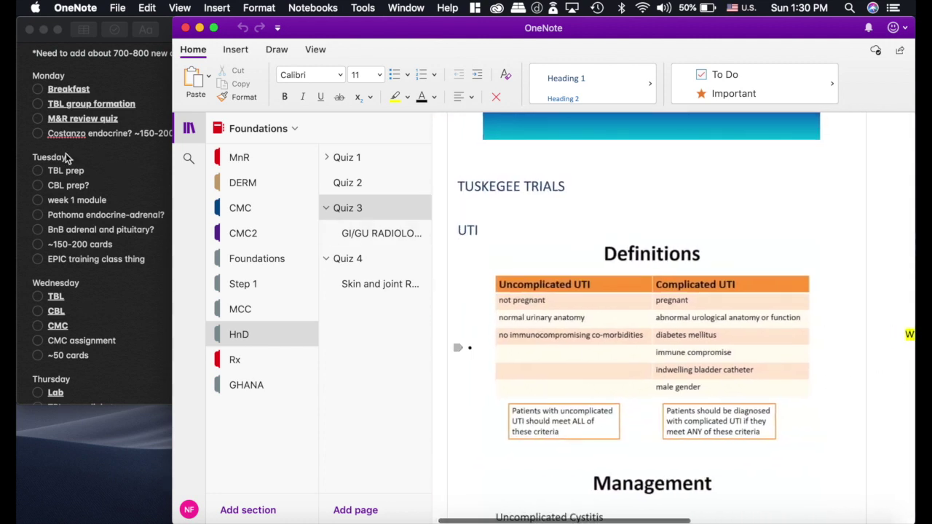
Bring the M&R plan in Notes to the front and briefly highlight the weekly new-card target line.
{"action": "left_click", "coordinate": [145, 91]}
{"action": "scroll", "coordinate": [212, 94], "scroll_direction": "up", "scroll_amount": 1}
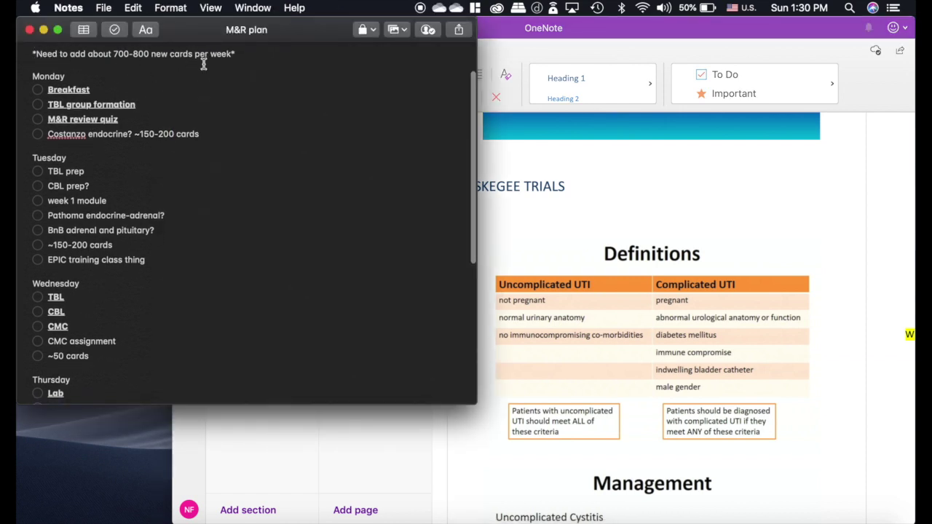
{"action": "left_click_drag", "start_coordinate": [256, 56], "coordinate": [33, 54]}
{"action": "left_click", "coordinate": [254, 56]}
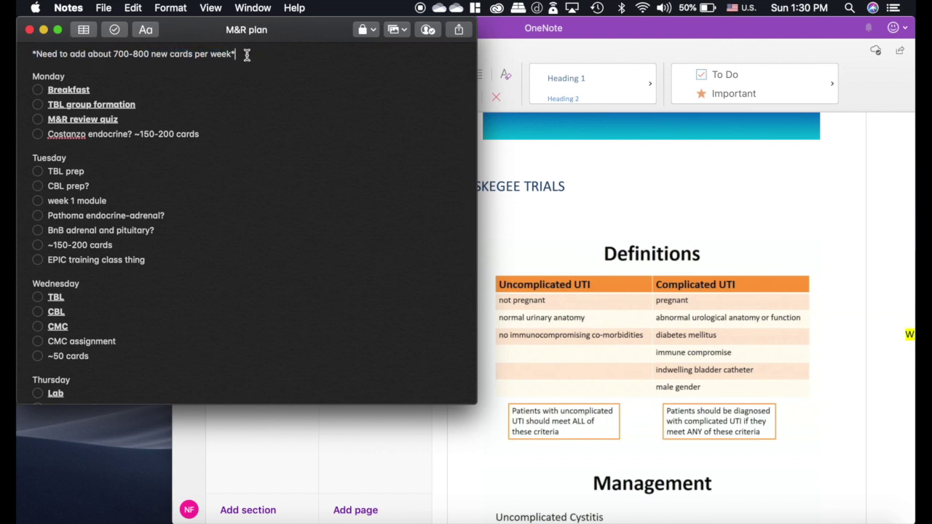
Switch to Anki, expand Zanki Step Decks and look through its organ-system subdecks.
{"action": "key", "text": "ctrl+Left"}
{"action": "key", "text": "ctrl+Left"}
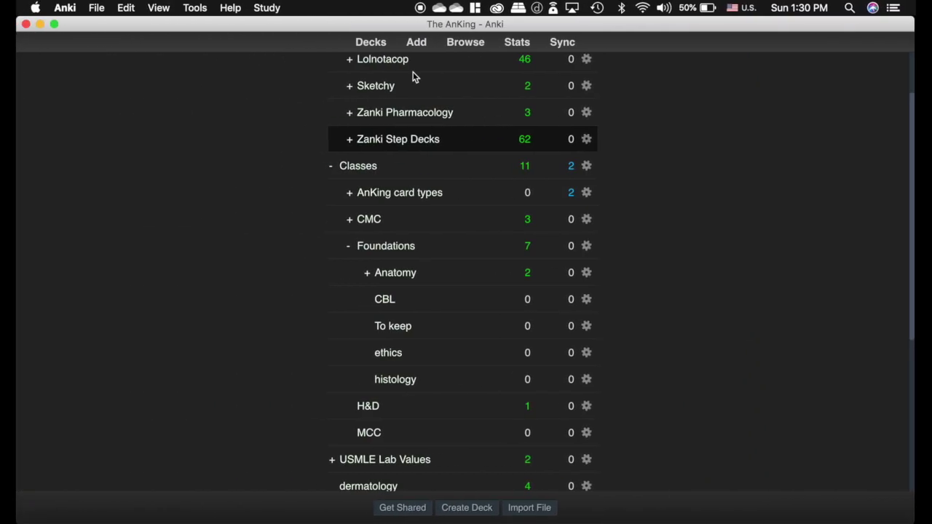
{"action": "scroll", "coordinate": [394, 96], "scroll_direction": "up", "scroll_amount": 3}
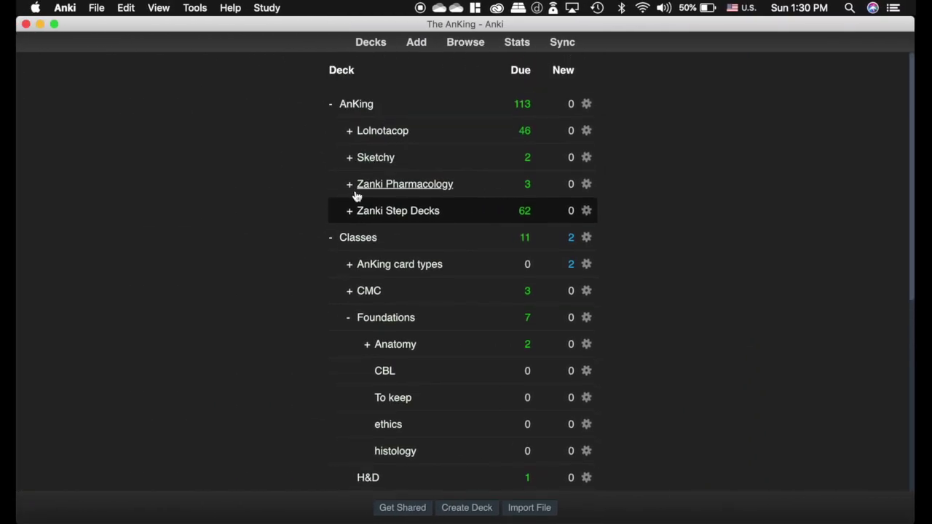
{"action": "left_click", "coordinate": [341, 218]}
{"action": "scroll", "coordinate": [289, 244], "scroll_direction": "down", "scroll_amount": 5}
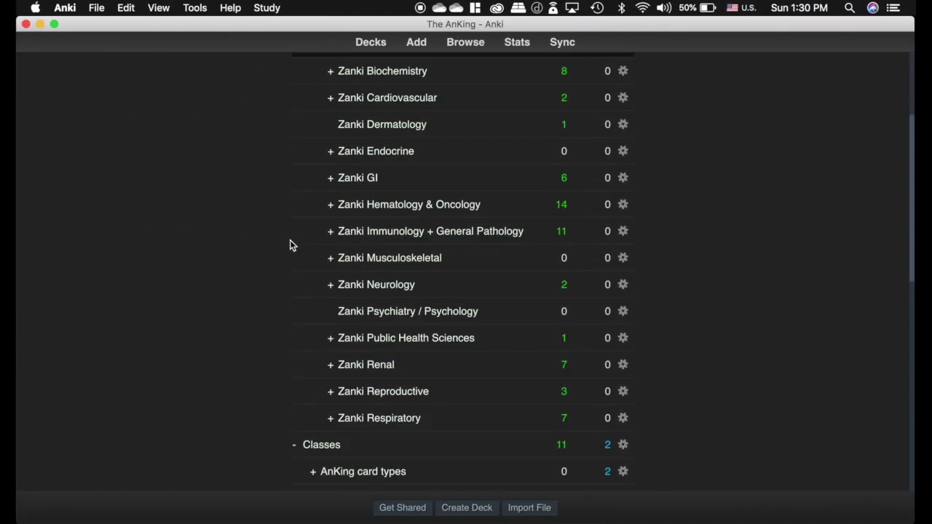
{"action": "scroll", "coordinate": [289, 243], "scroll_direction": "up", "scroll_amount": 1}
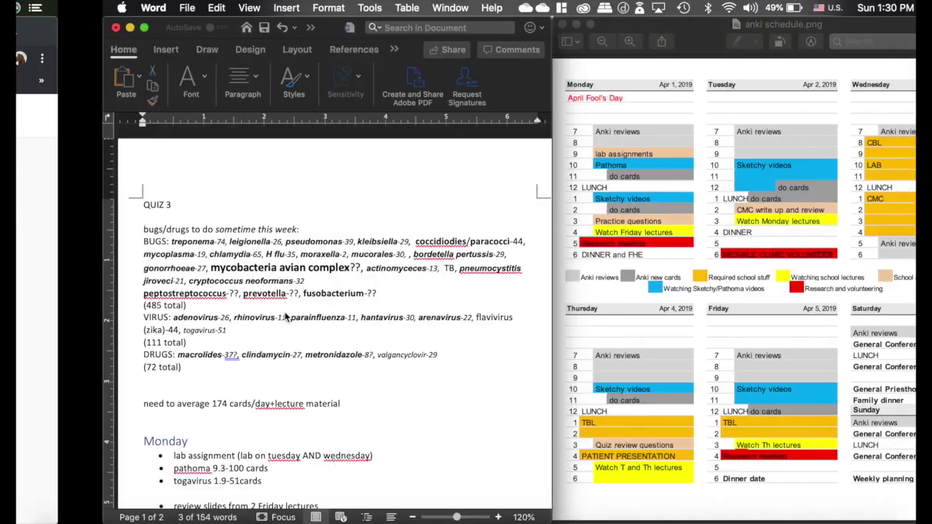
Go back to the M&R plan in Notes and briefly highlight Monday's underlined items from Breakfast to M&R review quiz.
{"action": "key", "text": "ctrl+Right"}
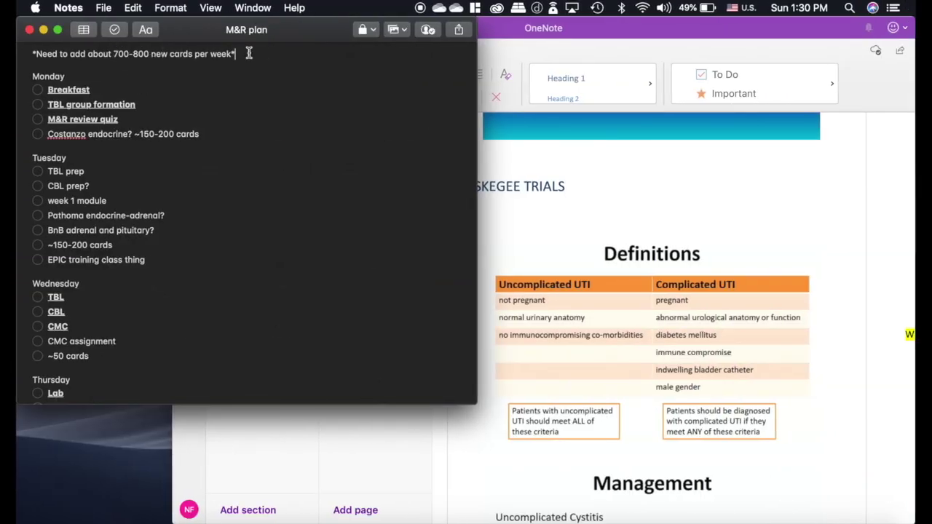
{"action": "scroll", "coordinate": [239, 155], "scroll_direction": "up", "scroll_amount": 2}
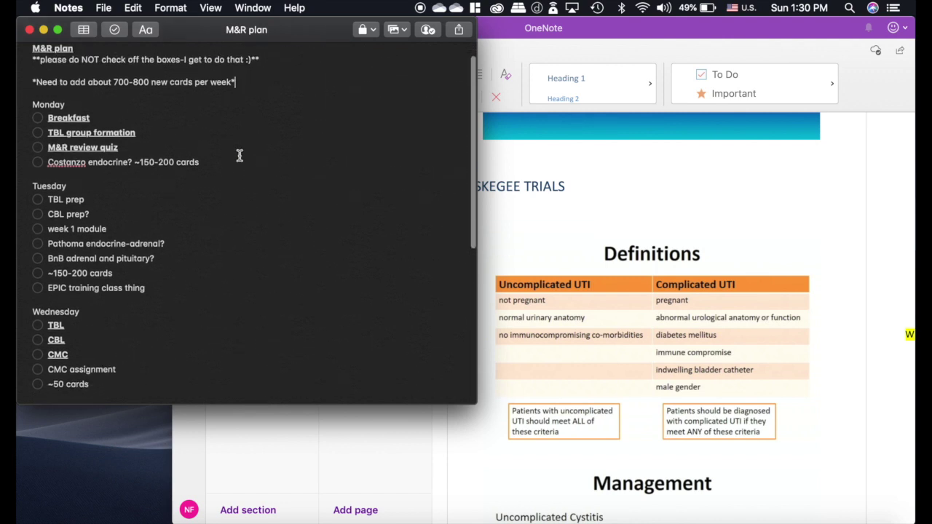
{"action": "scroll", "coordinate": [240, 155], "scroll_direction": "down", "scroll_amount": 1}
{"action": "scroll", "coordinate": [58, 90], "scroll_direction": "down", "scroll_amount": 1}
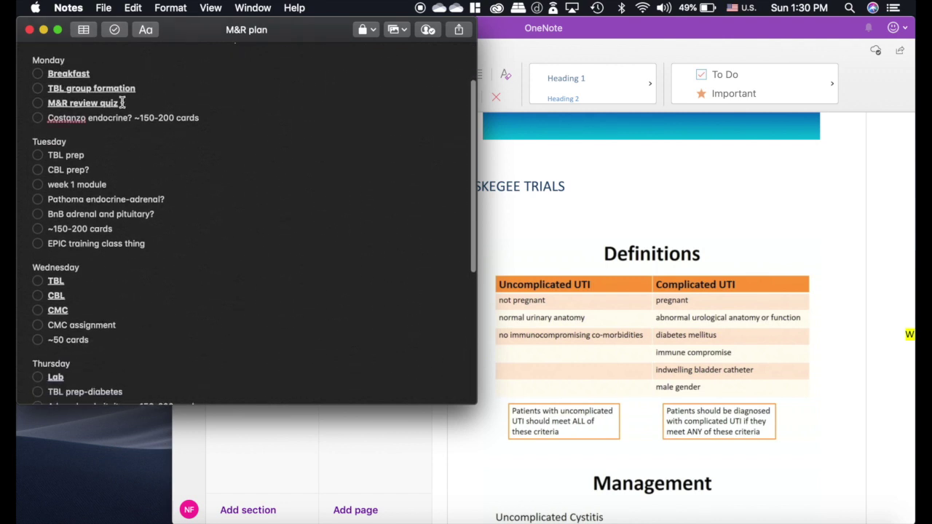
{"action": "left_click_drag", "start_coordinate": [123, 103], "coordinate": [66, 78]}
{"action": "left_click", "coordinate": [201, 118]}
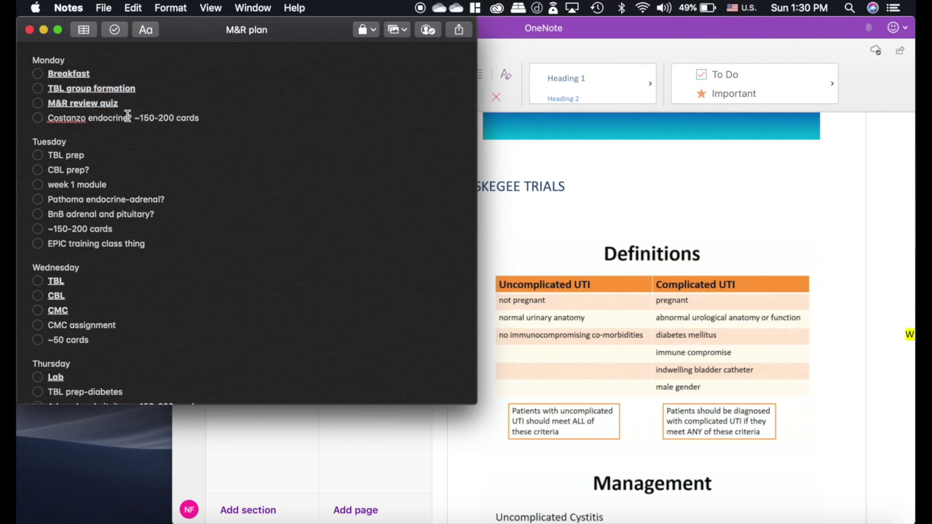
Highlight Monday's Costanzo endocrine entry, and its ~150-200 cards target separately.
{"action": "left_click_drag", "start_coordinate": [129, 116], "coordinate": [45, 117]}
{"action": "left_click", "coordinate": [134, 118]}
{"action": "left_click_drag", "start_coordinate": [199, 117], "coordinate": [134, 118]}
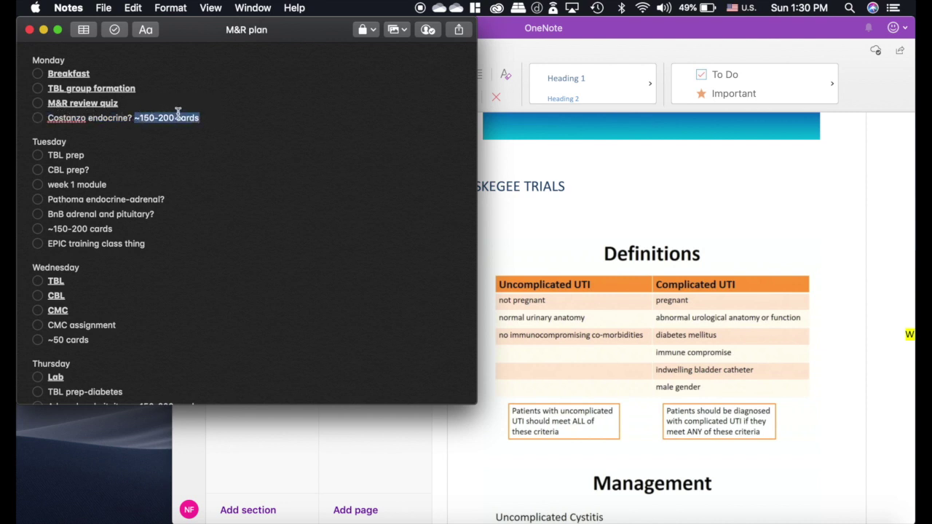
Highlight Wednesday's TBL, CBL and CMC items, followed by that day's ~50 cards entry.
{"action": "scroll", "coordinate": [201, 210], "scroll_direction": "down", "scroll_amount": 3}
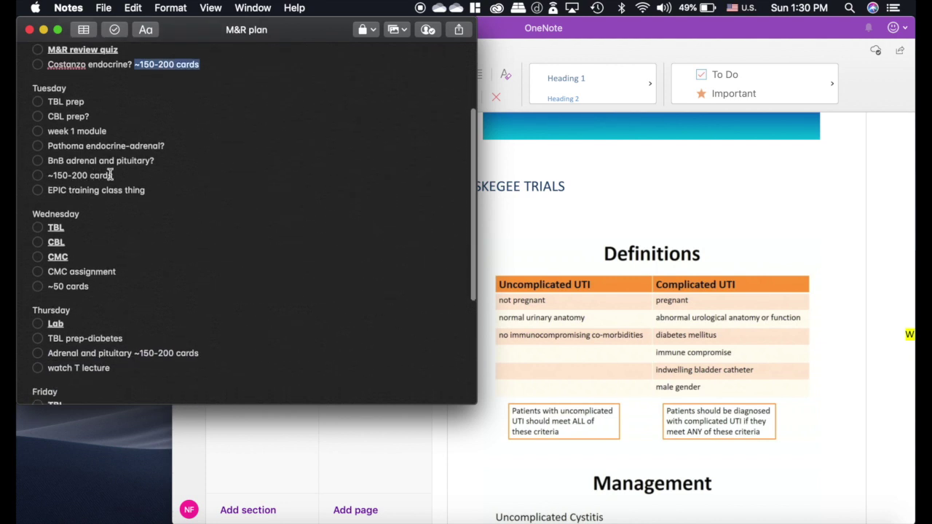
{"action": "scroll", "coordinate": [109, 175], "scroll_direction": "down", "scroll_amount": 3}
{"action": "left_click_drag", "start_coordinate": [75, 180], "coordinate": [34, 150]}
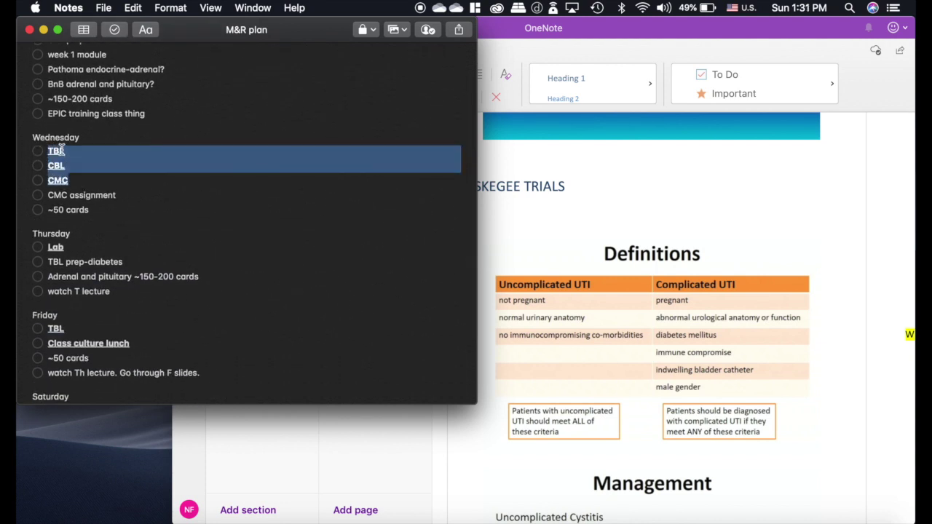
{"action": "left_click_drag", "start_coordinate": [99, 209], "coordinate": [49, 209]}
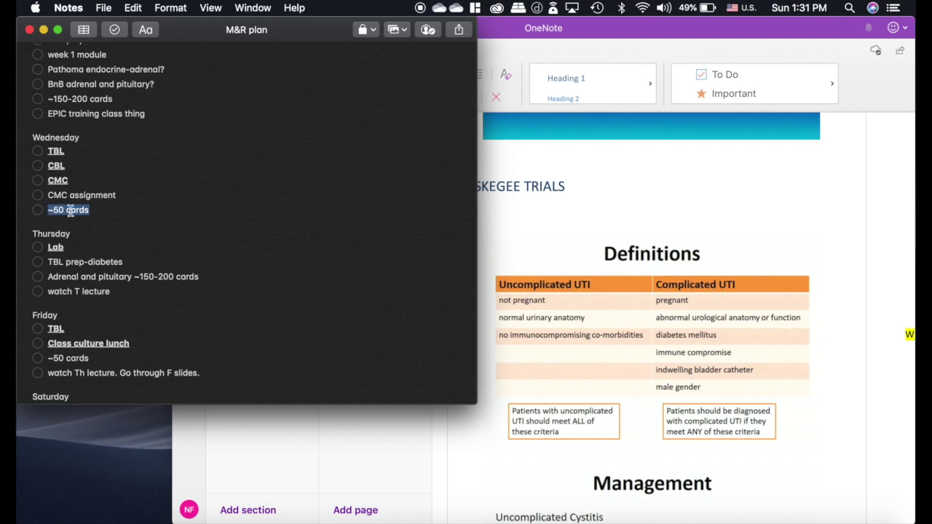
{"action": "left_click", "coordinate": [107, 209]}
Look over the daily tasks and card targets in the M&R plan from Monday through Friday.
{"action": "scroll", "coordinate": [200, 210], "scroll_direction": "down", "scroll_amount": 3}
{"action": "scroll", "coordinate": [200, 210], "scroll_direction": "up", "scroll_amount": 10}
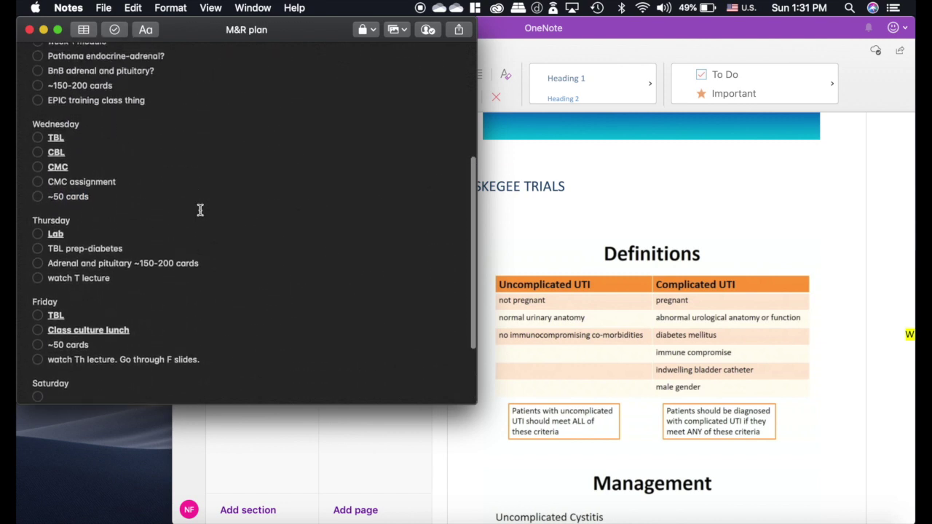
{"action": "scroll", "coordinate": [200, 209], "scroll_direction": "up", "scroll_amount": 3}
{"action": "scroll", "coordinate": [200, 210], "scroll_direction": "down", "scroll_amount": 3}
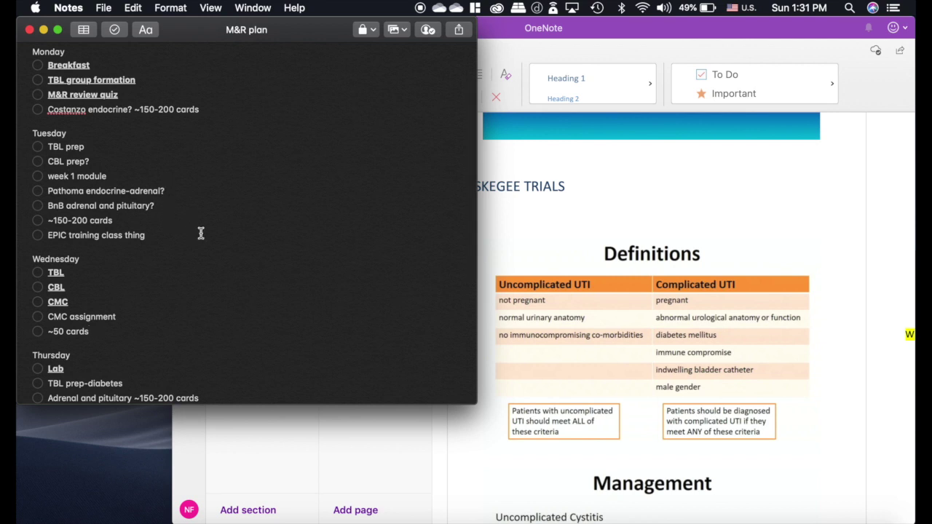
{"action": "scroll", "coordinate": [201, 233], "scroll_direction": "up", "scroll_amount": 3}
{"action": "scroll", "coordinate": [201, 233], "scroll_direction": "down", "scroll_amount": 2}
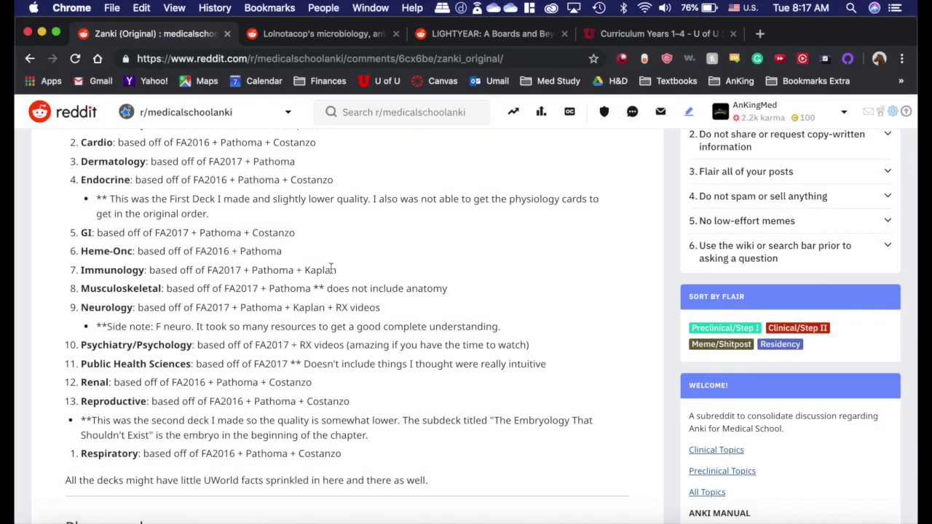
Review the Zanki (Original) post on r/medicalschoolanki in Chrome, including its introduction and Physiology/Pathology source list.
{"action": "scroll", "coordinate": [331, 271], "scroll_direction": "up", "scroll_amount": 10}
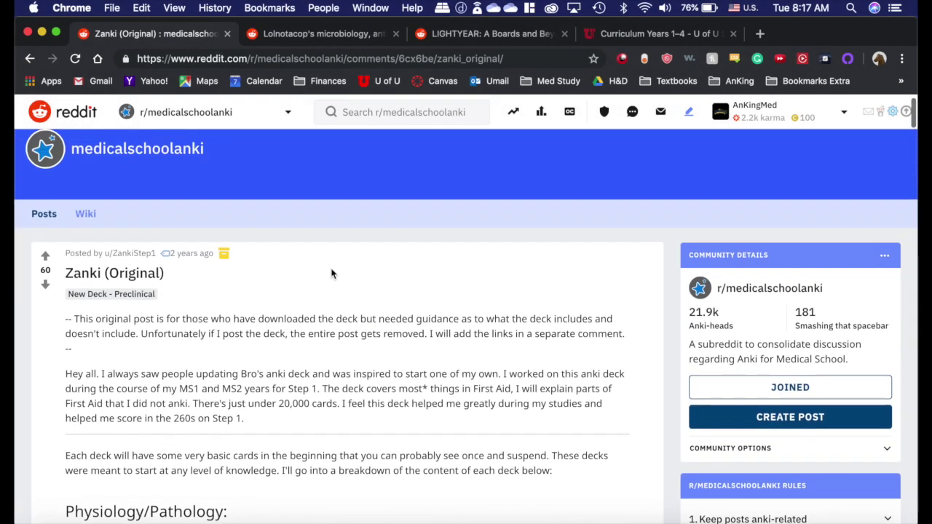
{"action": "scroll", "coordinate": [260, 296], "scroll_direction": "down", "scroll_amount": 5}
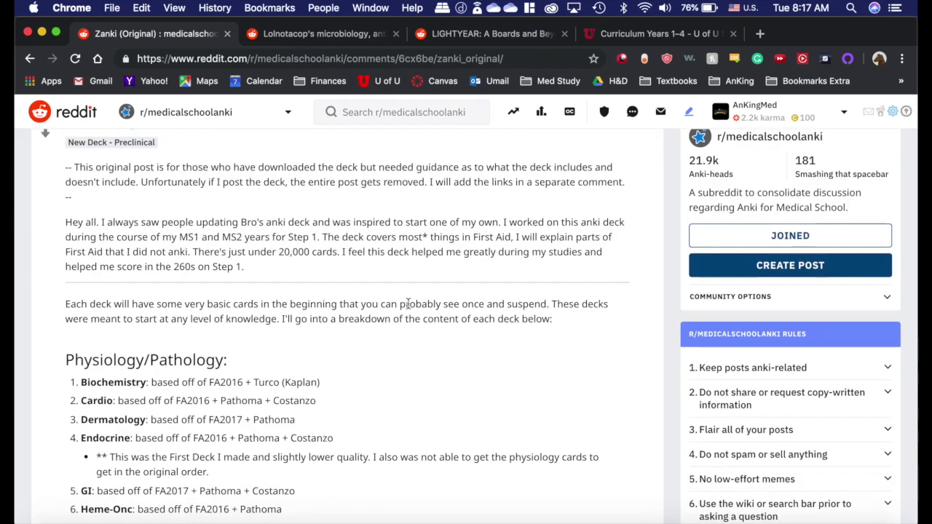
{"action": "scroll", "coordinate": [393, 306], "scroll_direction": "up", "scroll_amount": 3}
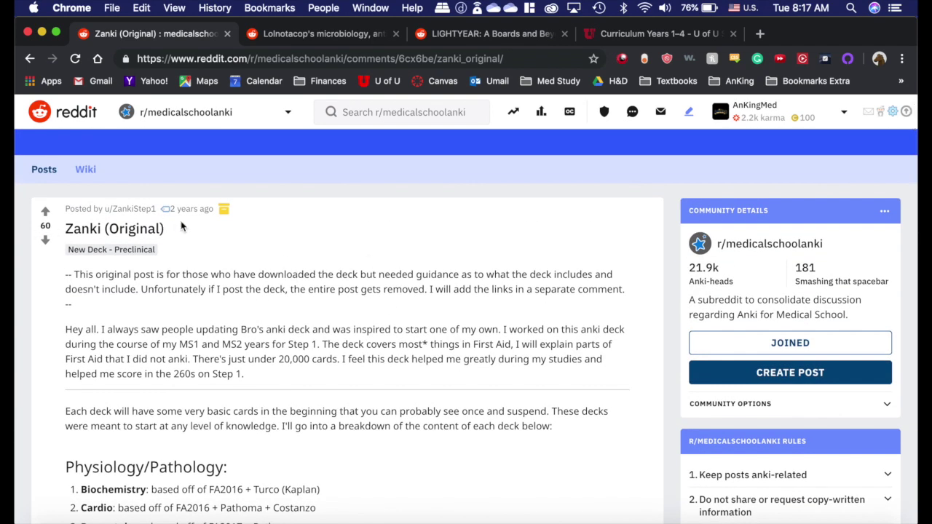
{"action": "scroll", "coordinate": [272, 297], "scroll_direction": "down", "scroll_amount": 1}
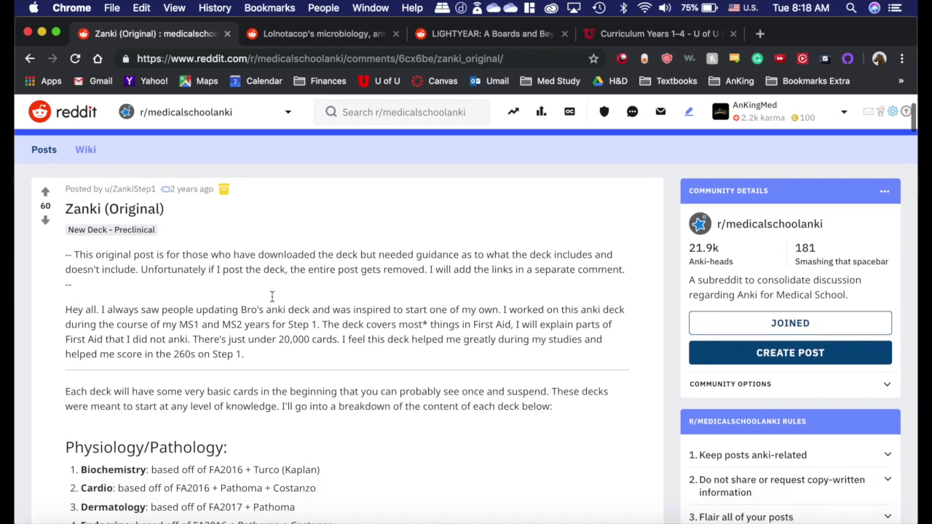
{"action": "scroll", "coordinate": [273, 301], "scroll_direction": "up", "scroll_amount": 3}
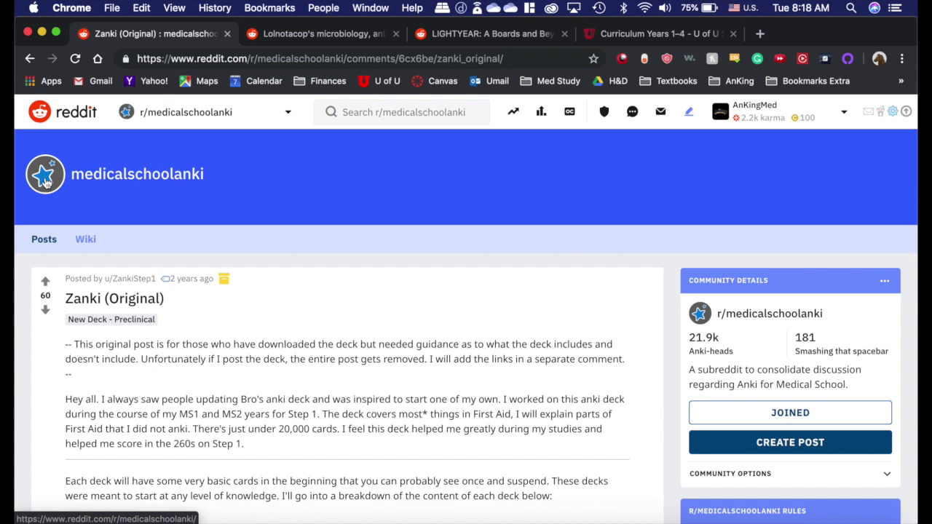
{"action": "scroll", "coordinate": [328, 302], "scroll_direction": "down", "scroll_amount": 5}
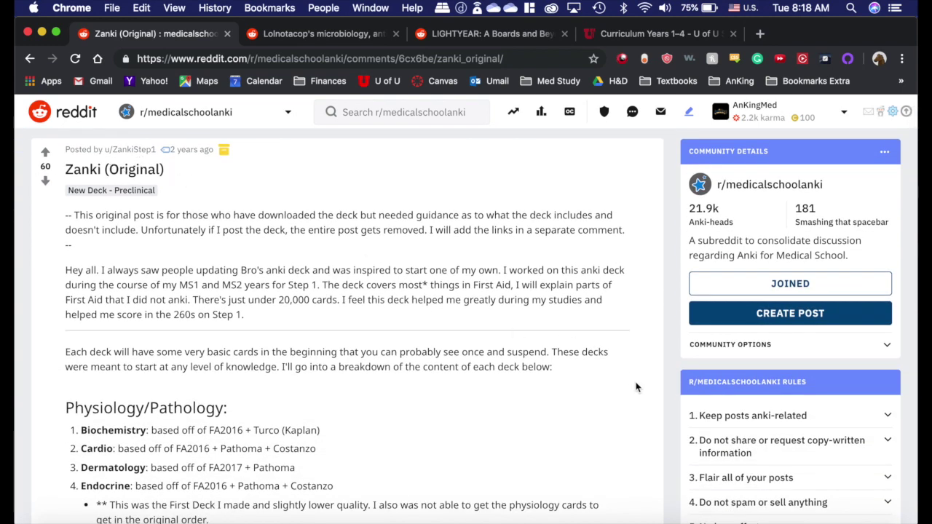
Review the rest of the Zanki (Original) post, its download-link comments, and the Step I deck links in the community sidebar.
{"action": "scroll", "coordinate": [635, 387], "scroll_direction": "down", "scroll_amount": 10}
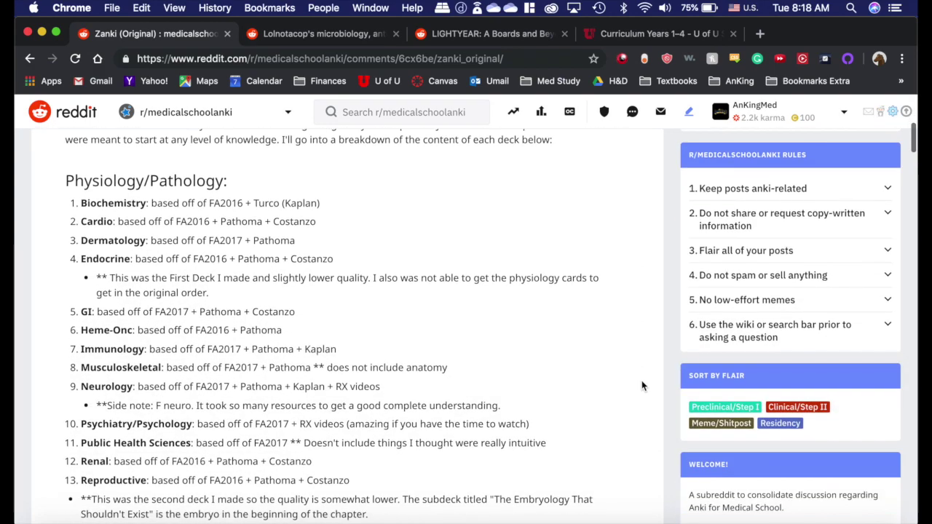
{"action": "scroll", "coordinate": [642, 380], "scroll_direction": "down", "scroll_amount": 10}
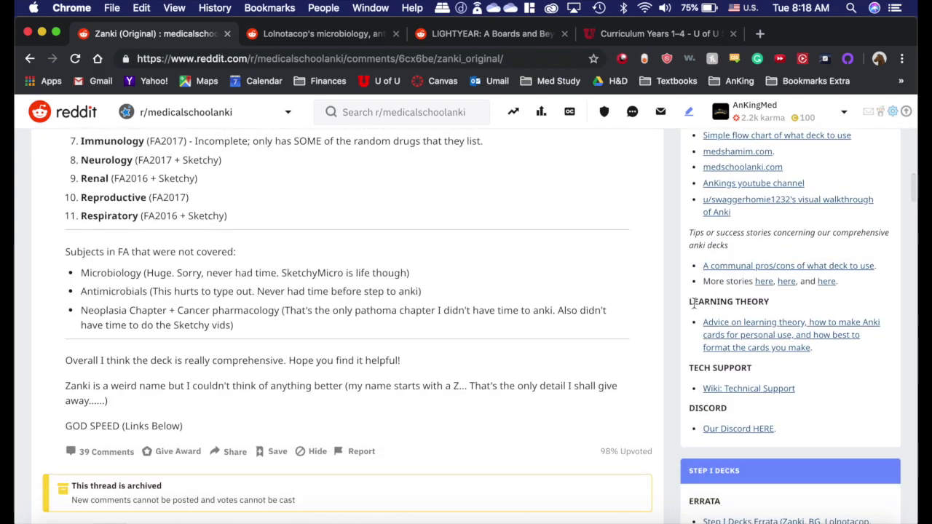
{"action": "scroll", "coordinate": [694, 308], "scroll_direction": "down", "scroll_amount": 4}
{"action": "scroll", "coordinate": [693, 308], "scroll_direction": "down", "scroll_amount": 3}
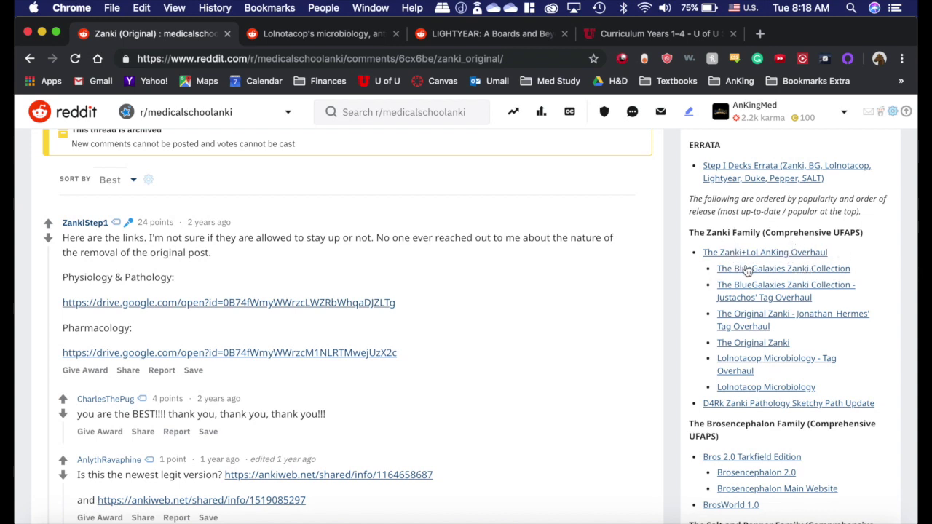
{"action": "scroll", "coordinate": [663, 289], "scroll_direction": "down", "scroll_amount": 1}
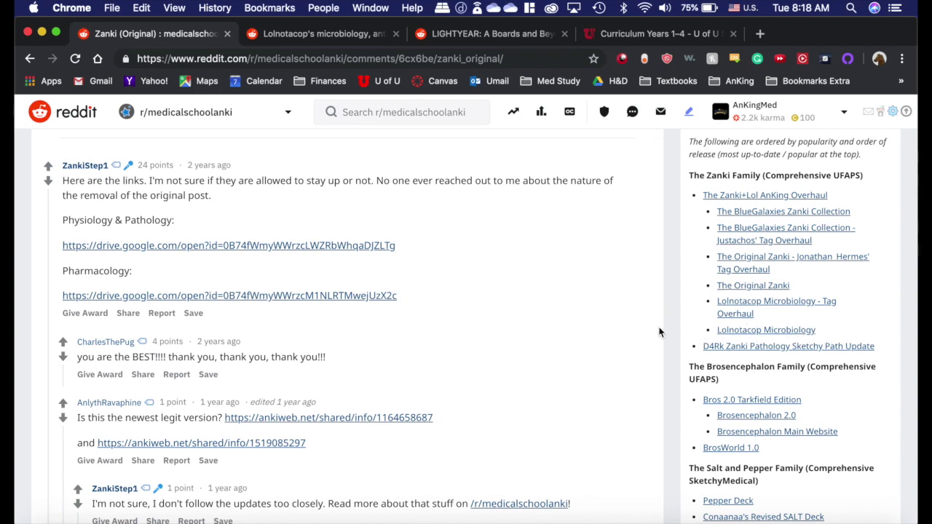
{"action": "scroll", "coordinate": [658, 333], "scroll_direction": "down", "scroll_amount": 8}
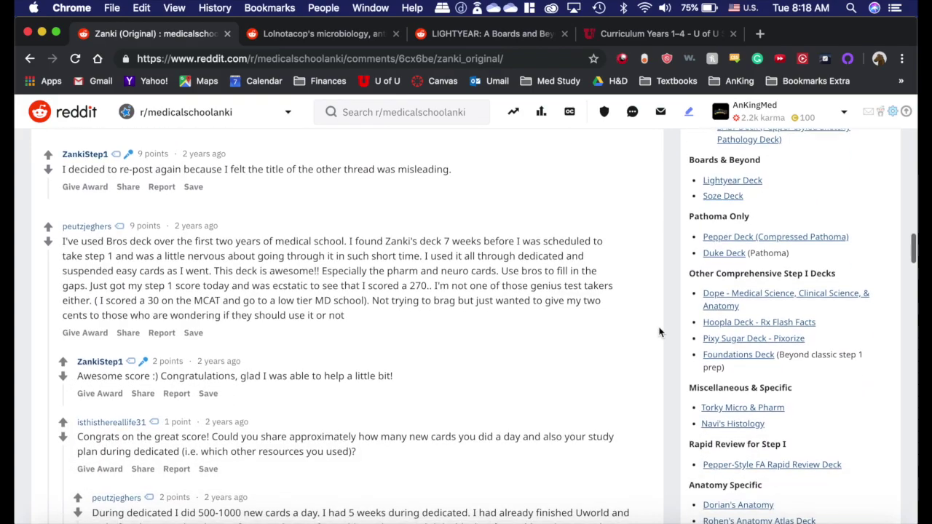
Return to the Physiology/Pathology source list and highlight FA2016 in the Cardio entry, then clear the highlight.
{"action": "scroll", "coordinate": [514, 202], "scroll_direction": "up", "scroll_amount": 15}
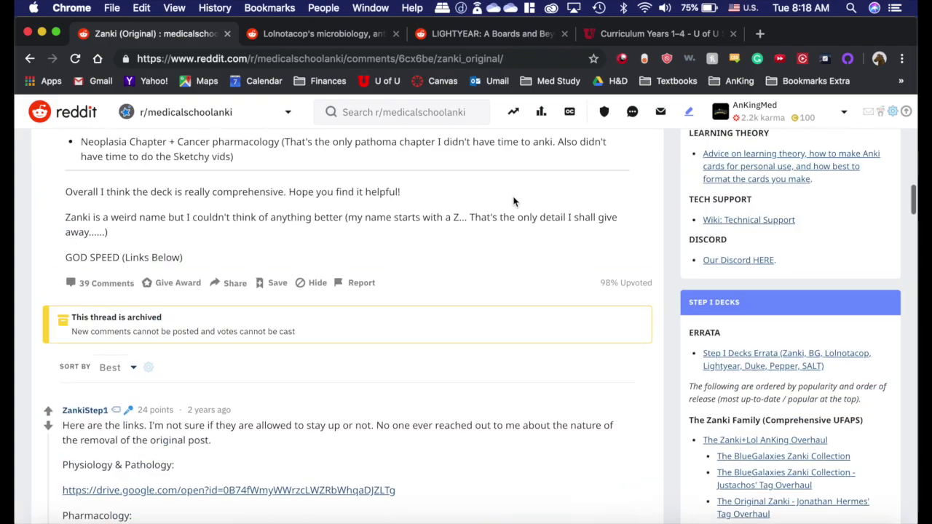
{"action": "scroll", "coordinate": [514, 202], "scroll_direction": "down", "scroll_amount": 5}
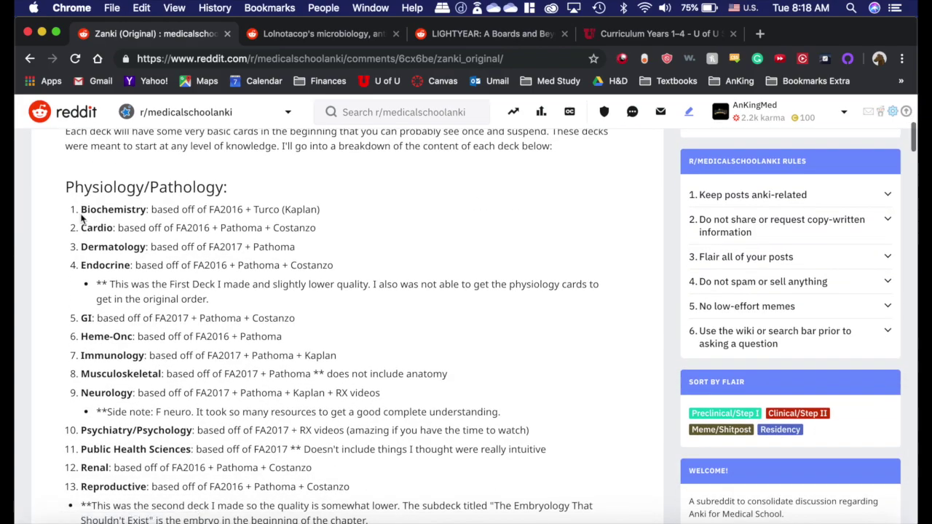
{"action": "scroll", "coordinate": [83, 220], "scroll_direction": "down", "scroll_amount": 2}
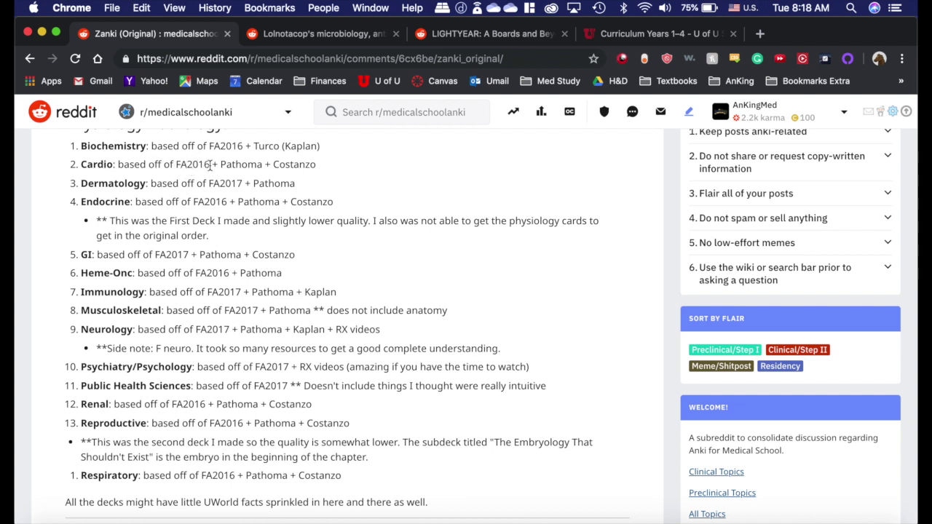
{"action": "left_click_drag", "start_coordinate": [211, 165], "coordinate": [173, 163]}
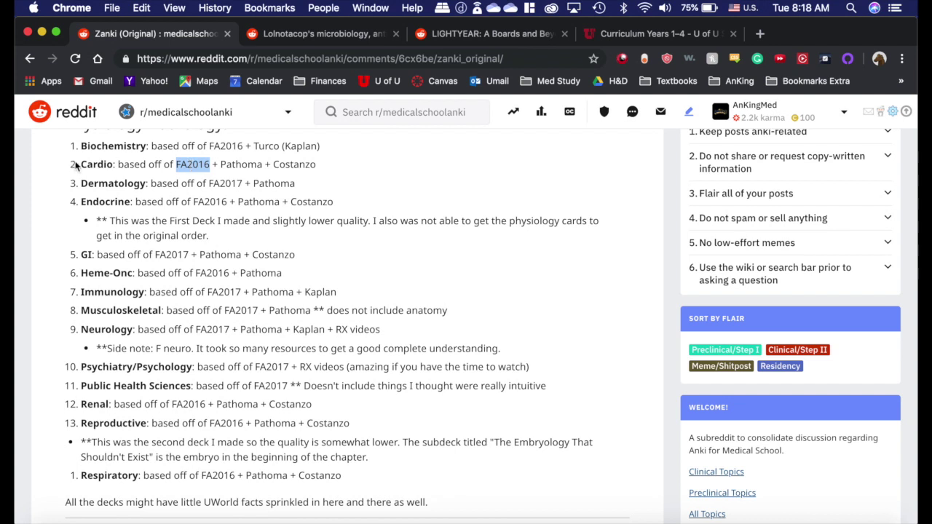
{"action": "left_click", "coordinate": [239, 190]}
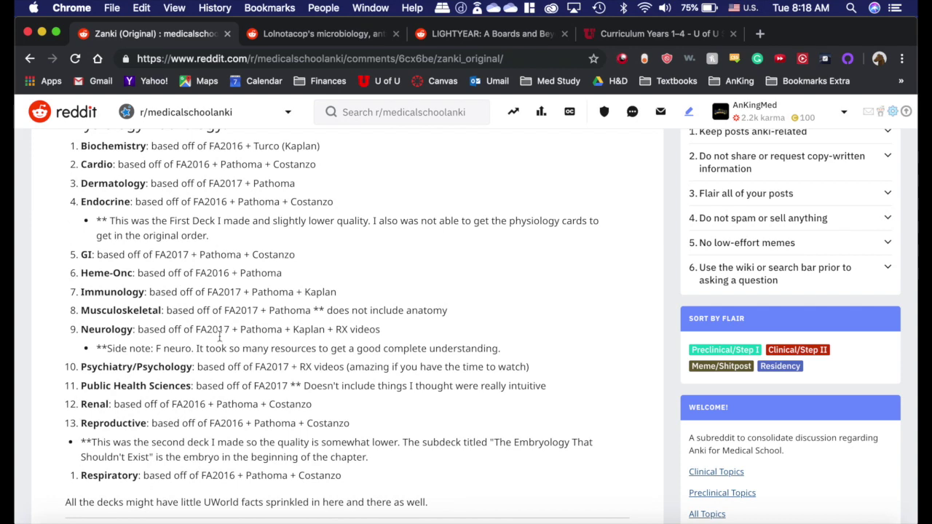
Review the deck contents and sources listed in Lolnotacop's microbiology, antimicrobials, and other goodies post.
{"action": "left_click", "coordinate": [318, 37]}
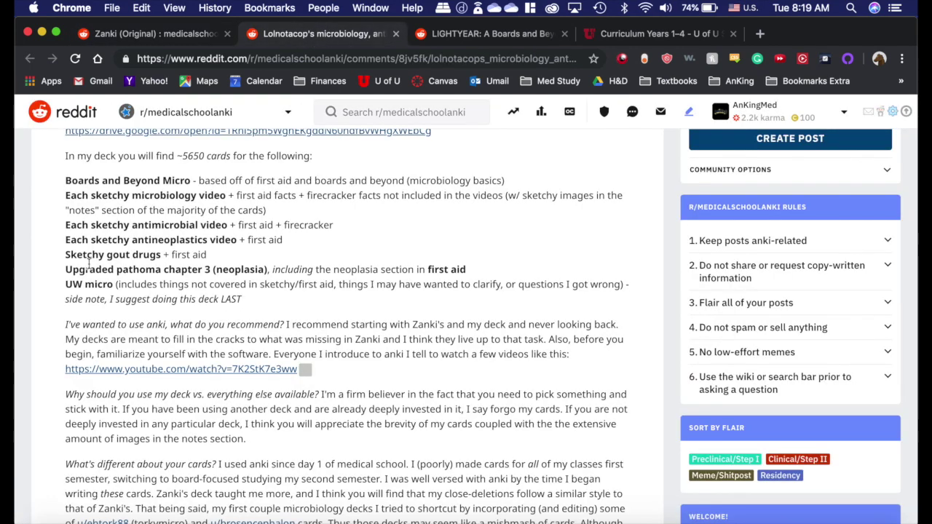
{"action": "scroll", "coordinate": [139, 252], "scroll_direction": "up", "scroll_amount": 5}
{"action": "scroll", "coordinate": [139, 252], "scroll_direction": "up", "scroll_amount": 1}
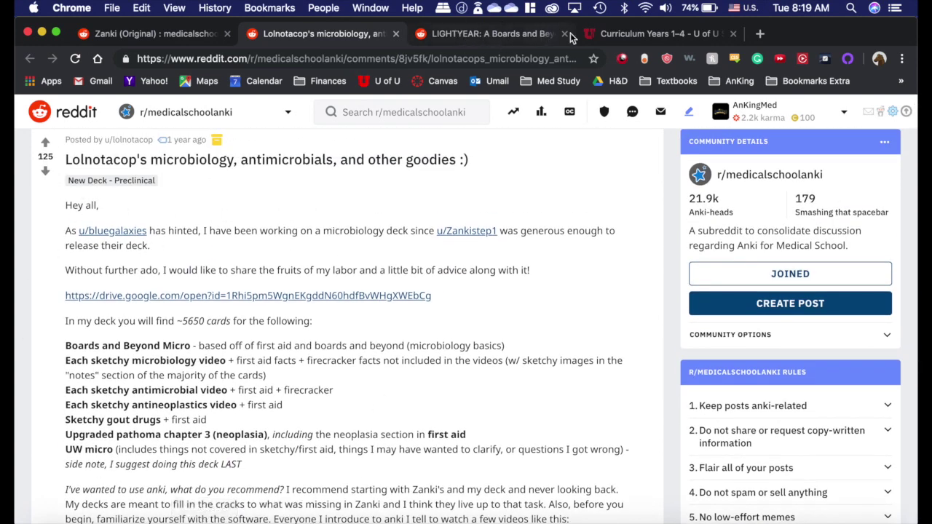
Review the LIGHTYEAR Boards and Beyond deck post, including its specs and the bab, FAD, Pathoma and UworldRX sections.
{"action": "left_click", "coordinate": [493, 34]}
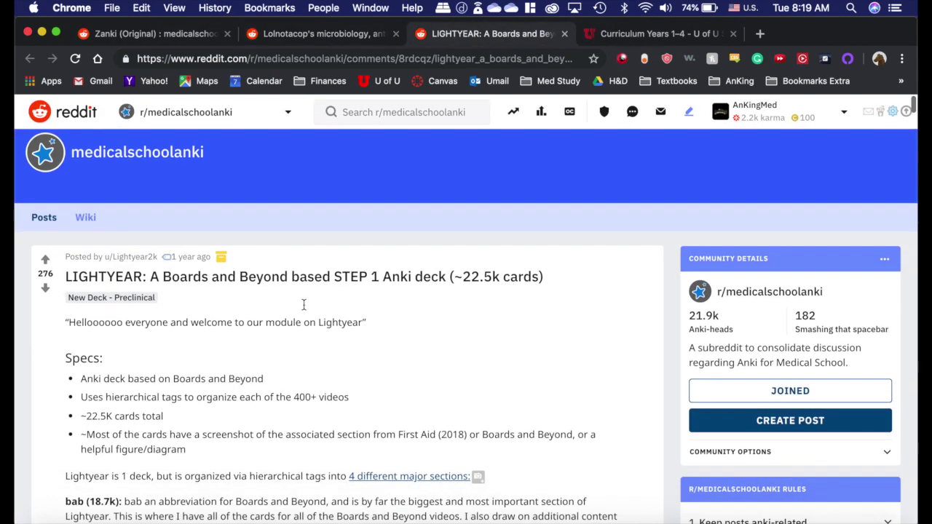
{"action": "scroll", "coordinate": [303, 306], "scroll_direction": "down", "scroll_amount": 5}
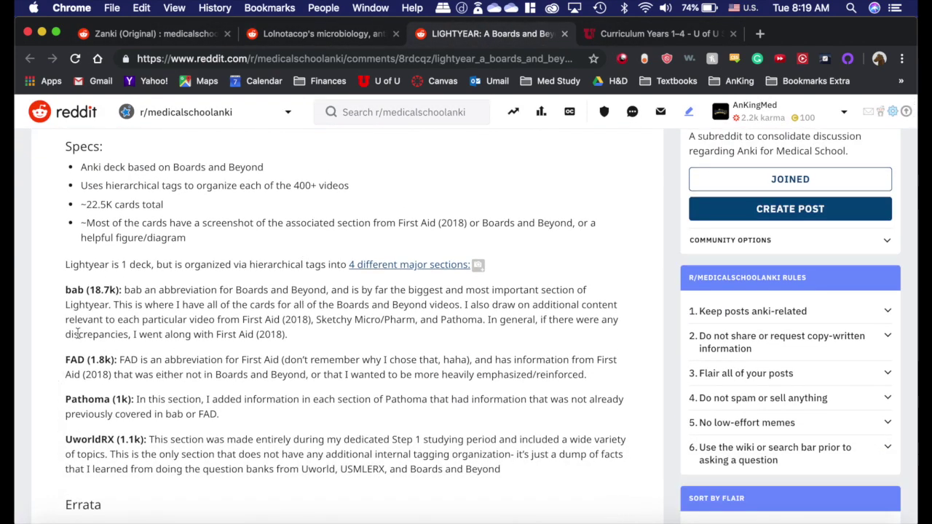
{"action": "scroll", "coordinate": [64, 394], "scroll_direction": "up", "scroll_amount": 3}
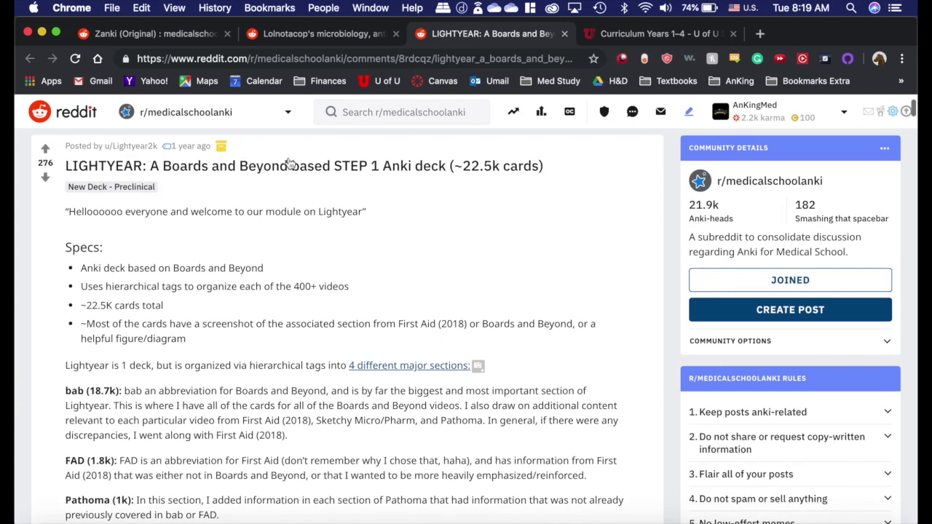
Revisit the Zanki (Original) source list, and bring up the U of U Curriculum Years 1–4 chart.
{"action": "left_click", "coordinate": [159, 34]}
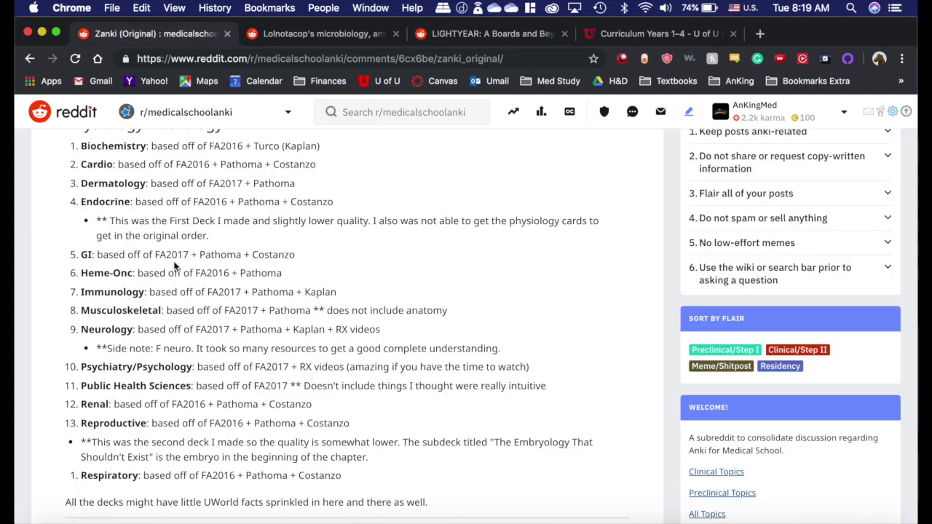
{"action": "left_click", "coordinate": [663, 38]}
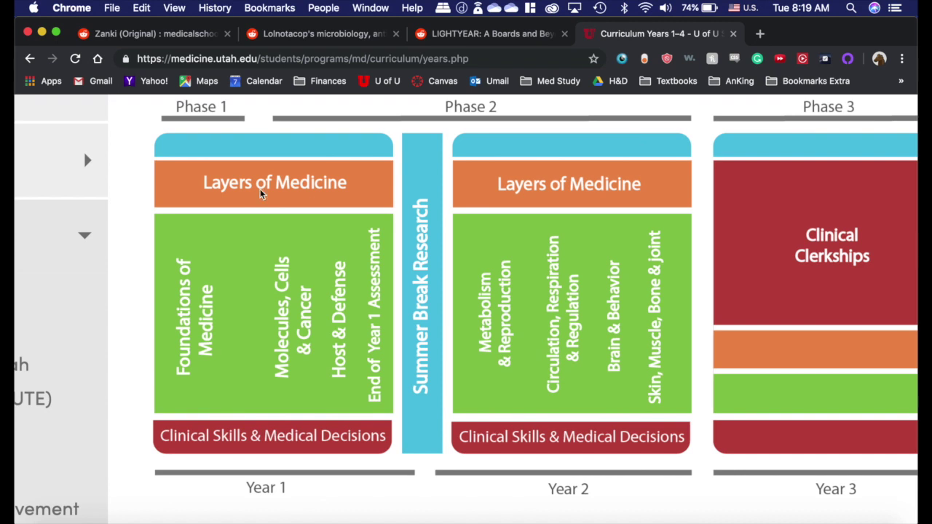